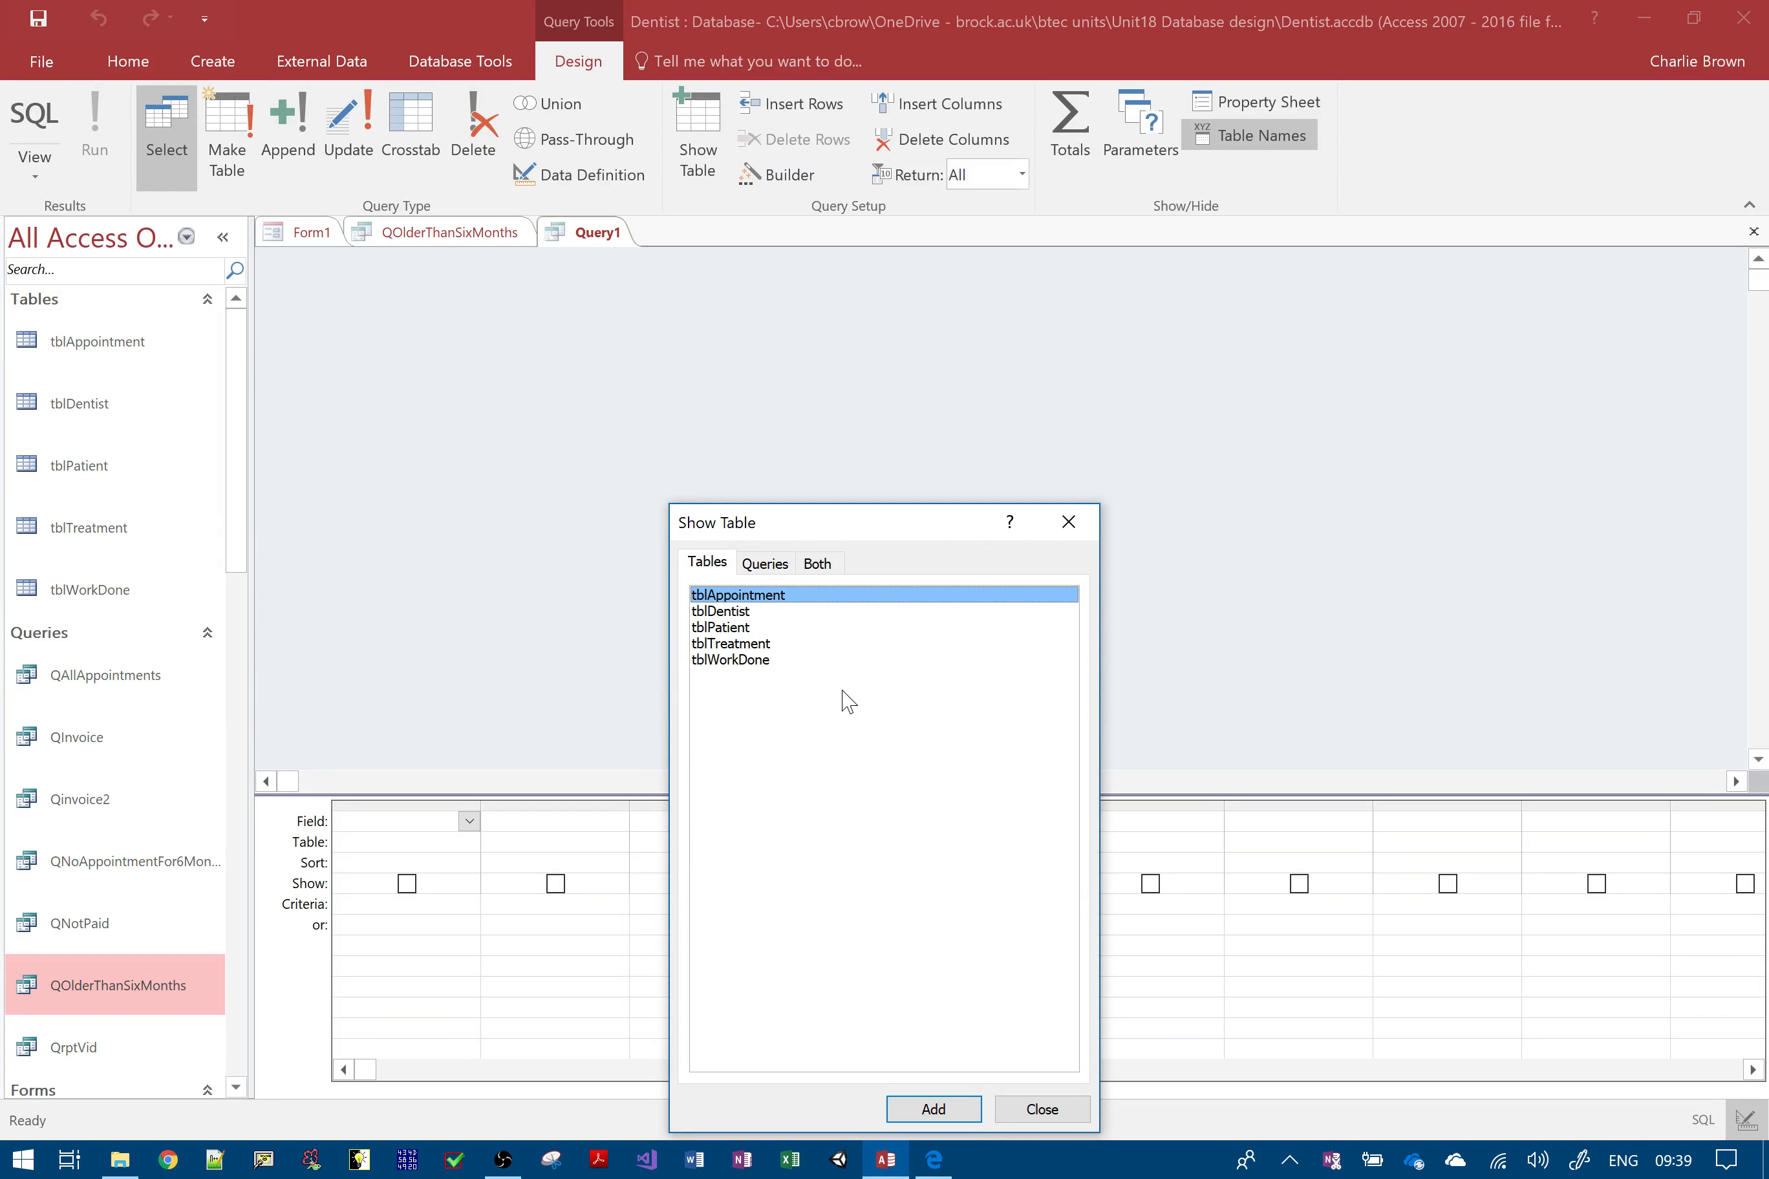
# - Add tblWorkDone to the new query and remove its duplicate copy
pyautogui.doubleClick(753, 660)
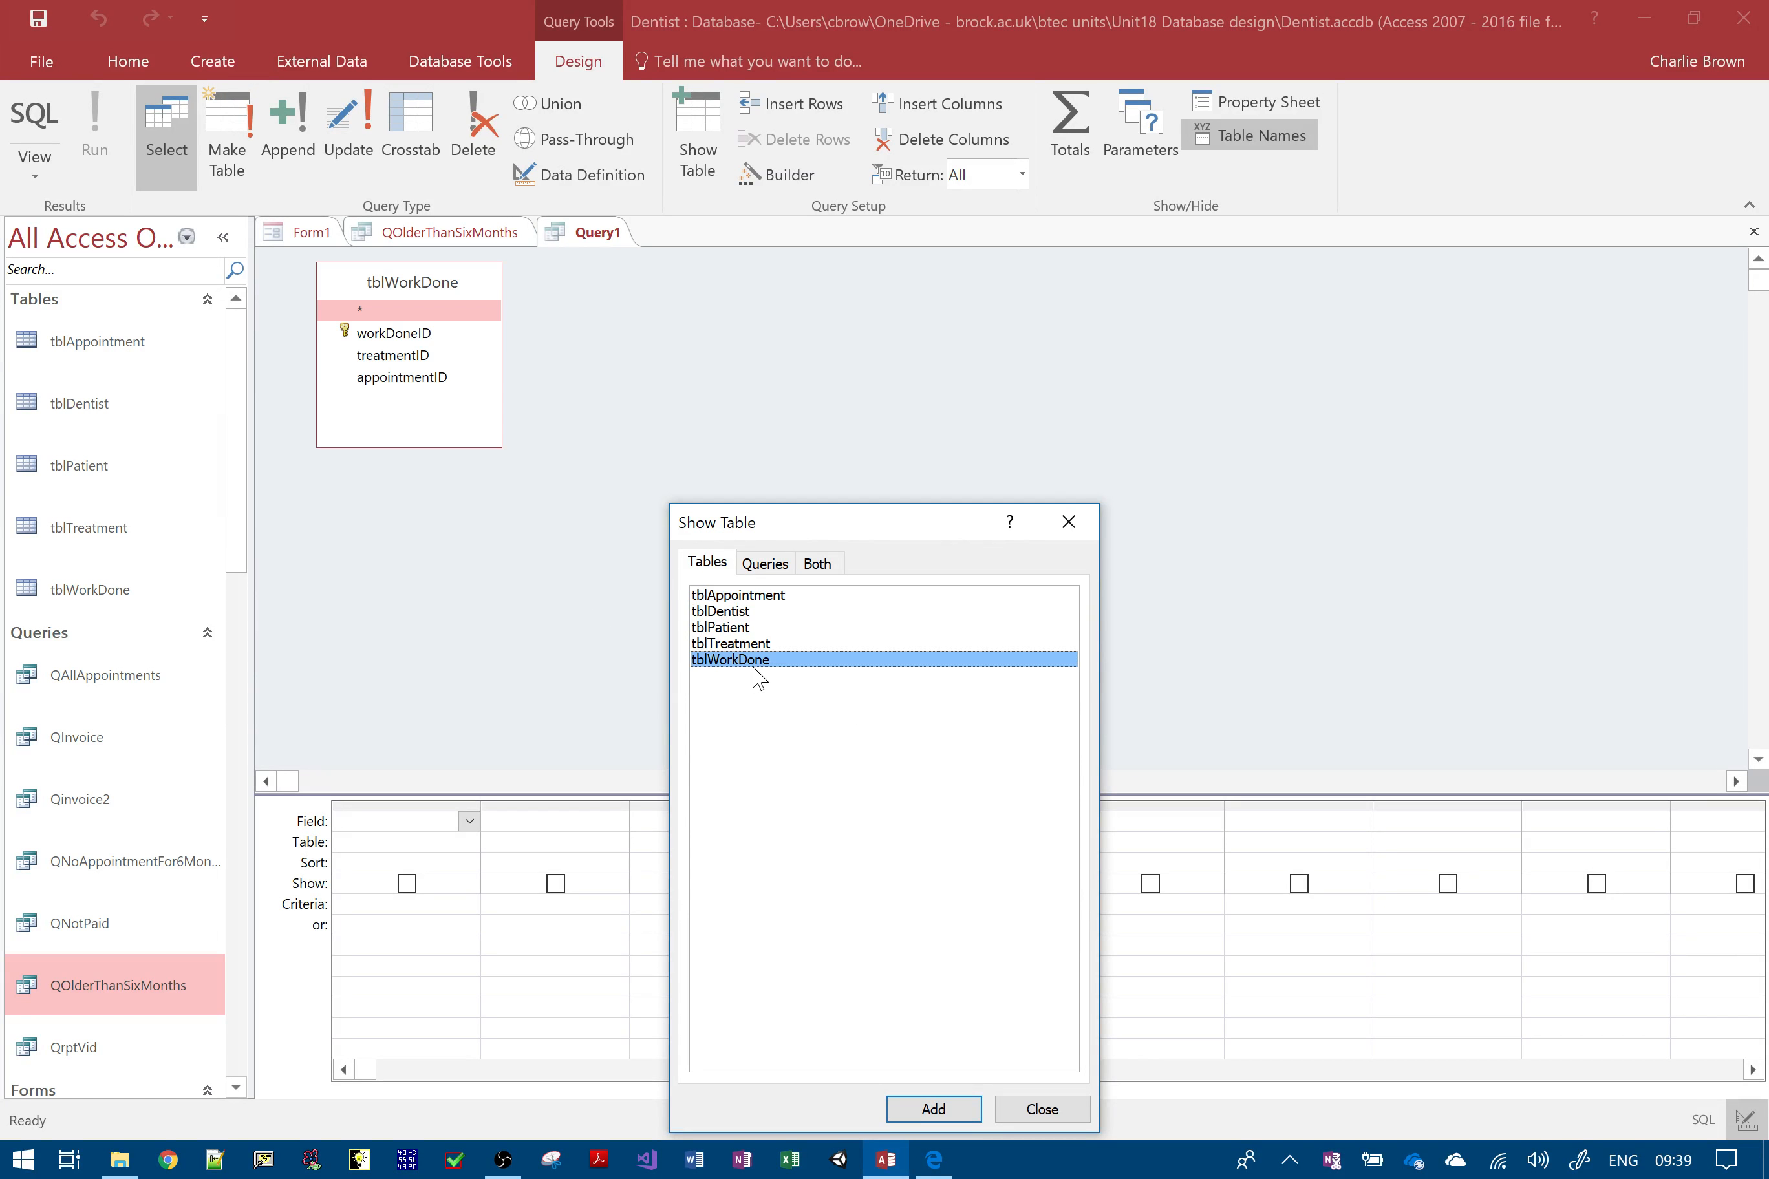
pyautogui.click(927, 1111)
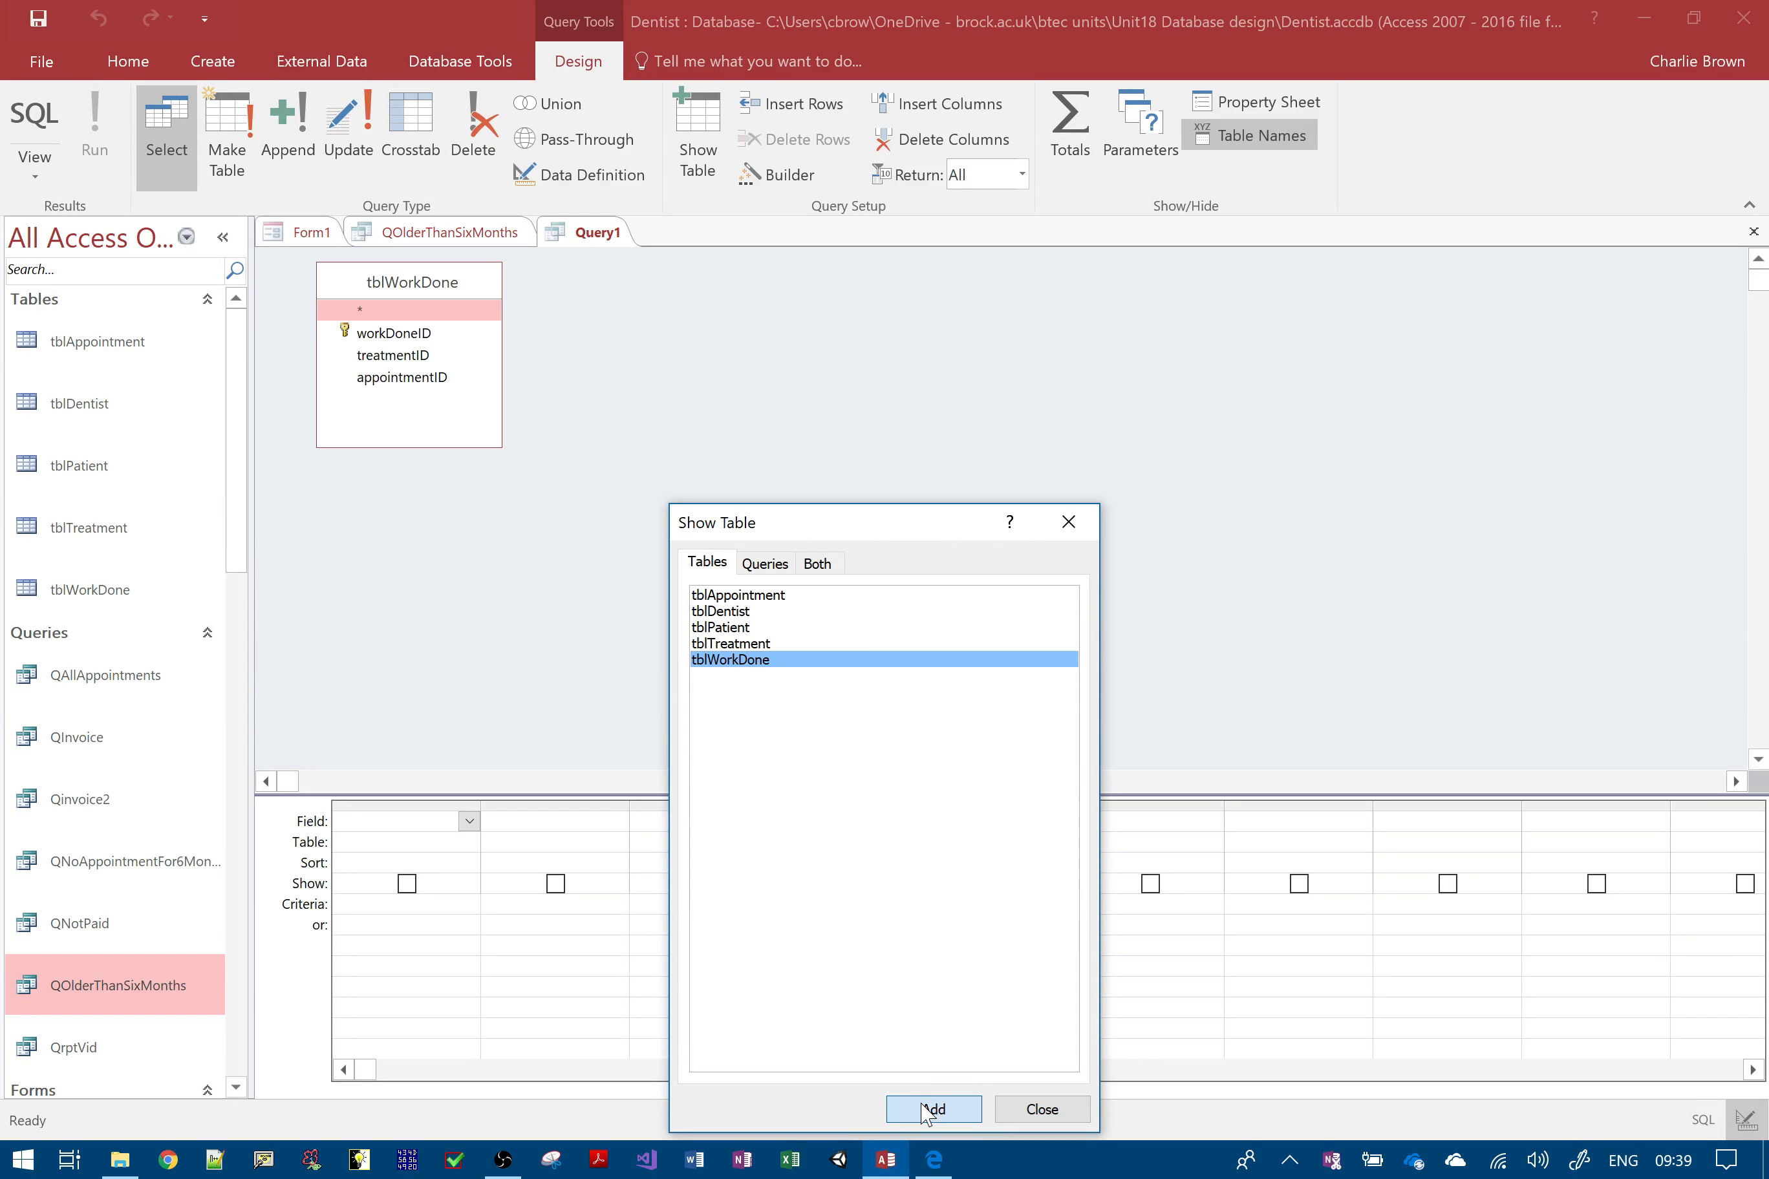
pyautogui.click(1040, 1111)
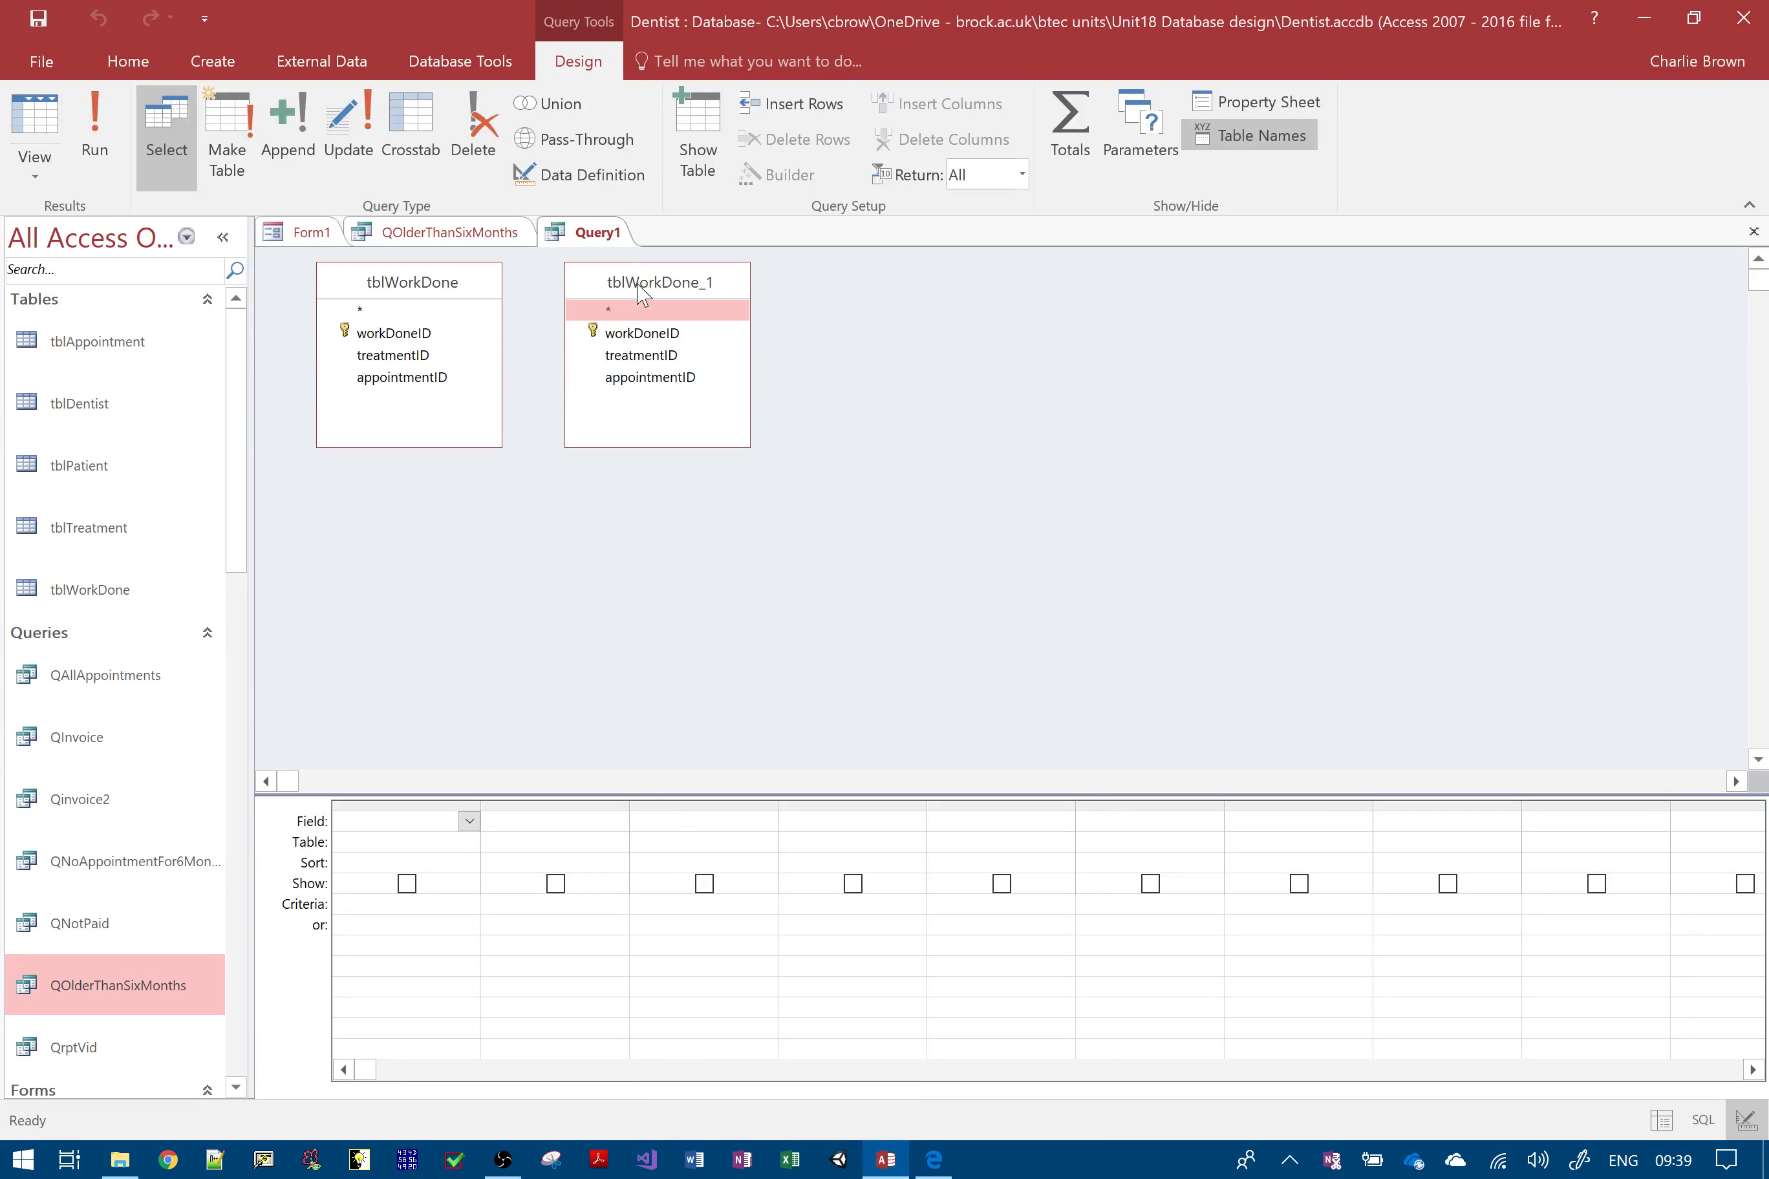
pyautogui.press('Delete')
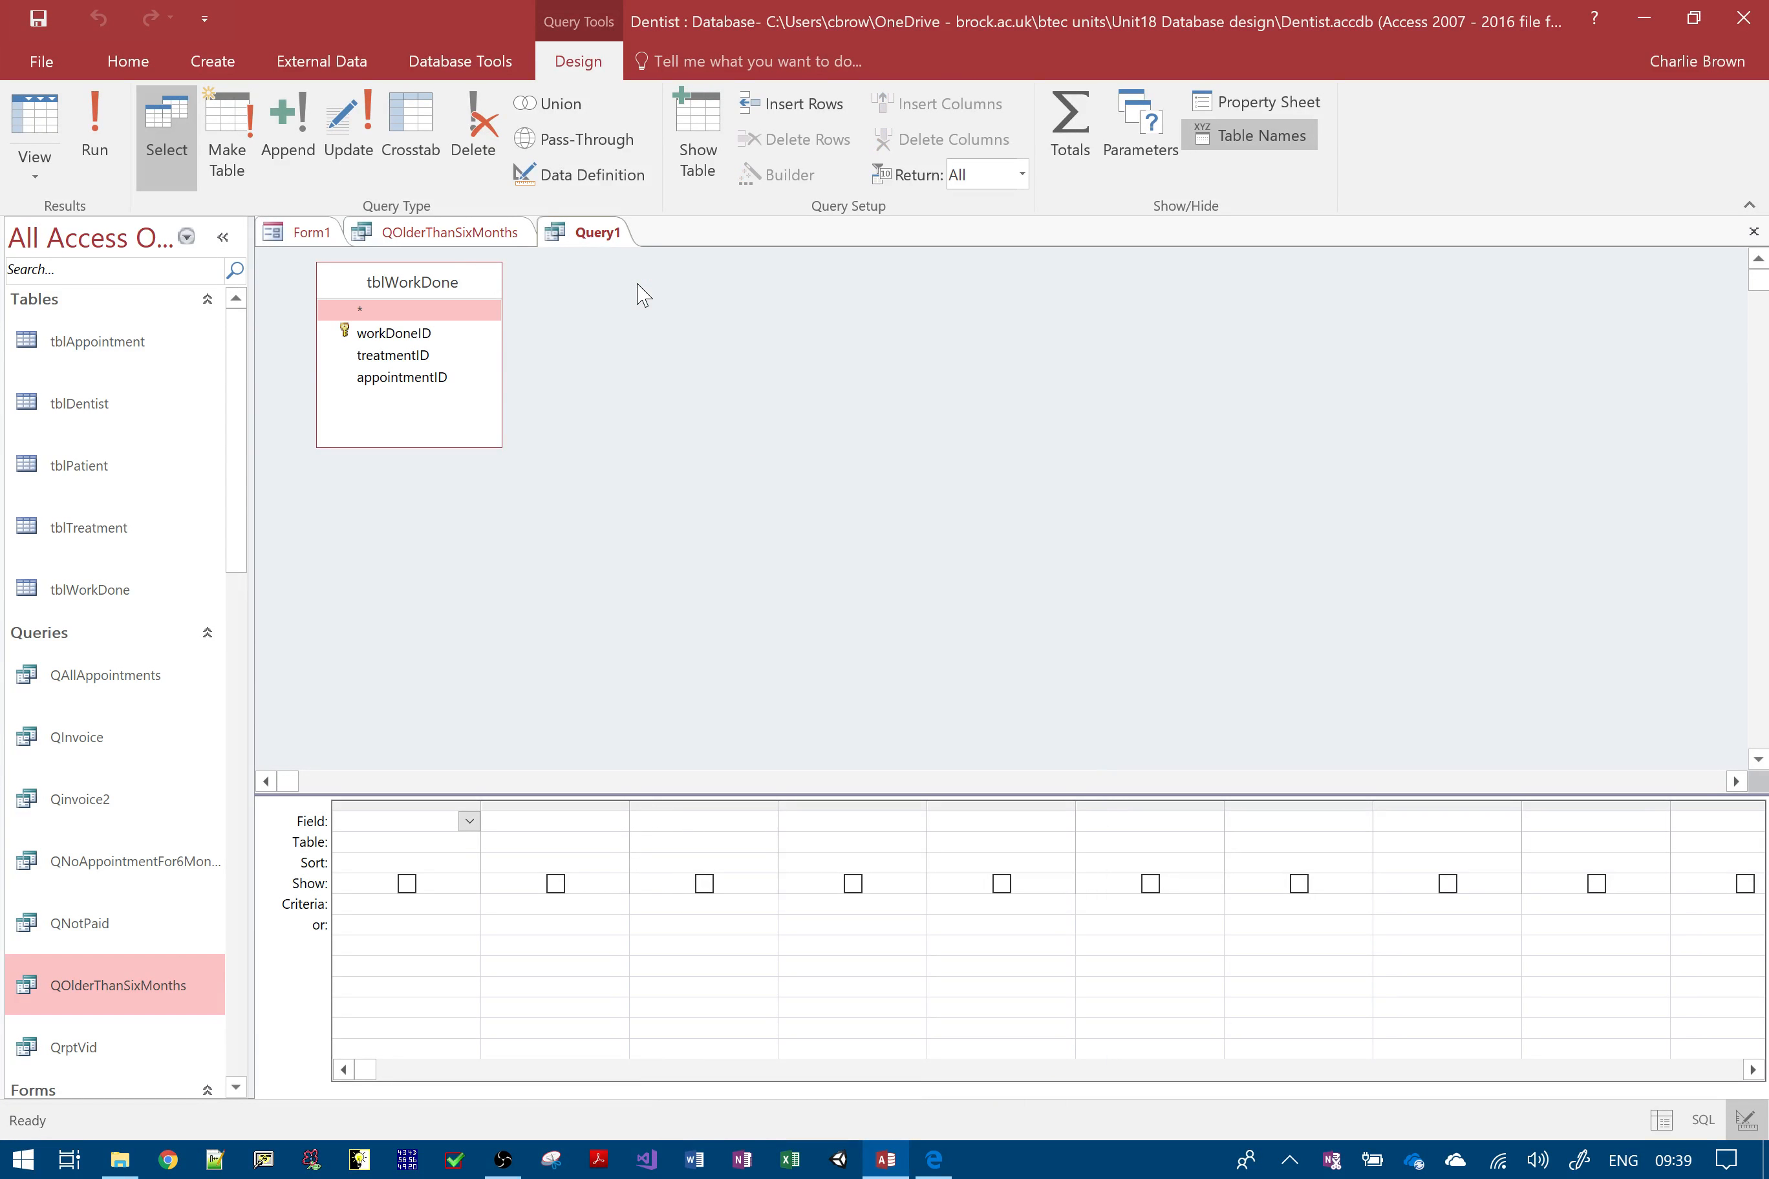
# - Add the treatmentID and appointmentID fields of tblWorkDone to the query and run it
pyautogui.doubleClick(399, 358)
pyautogui.doubleClick(406, 378)
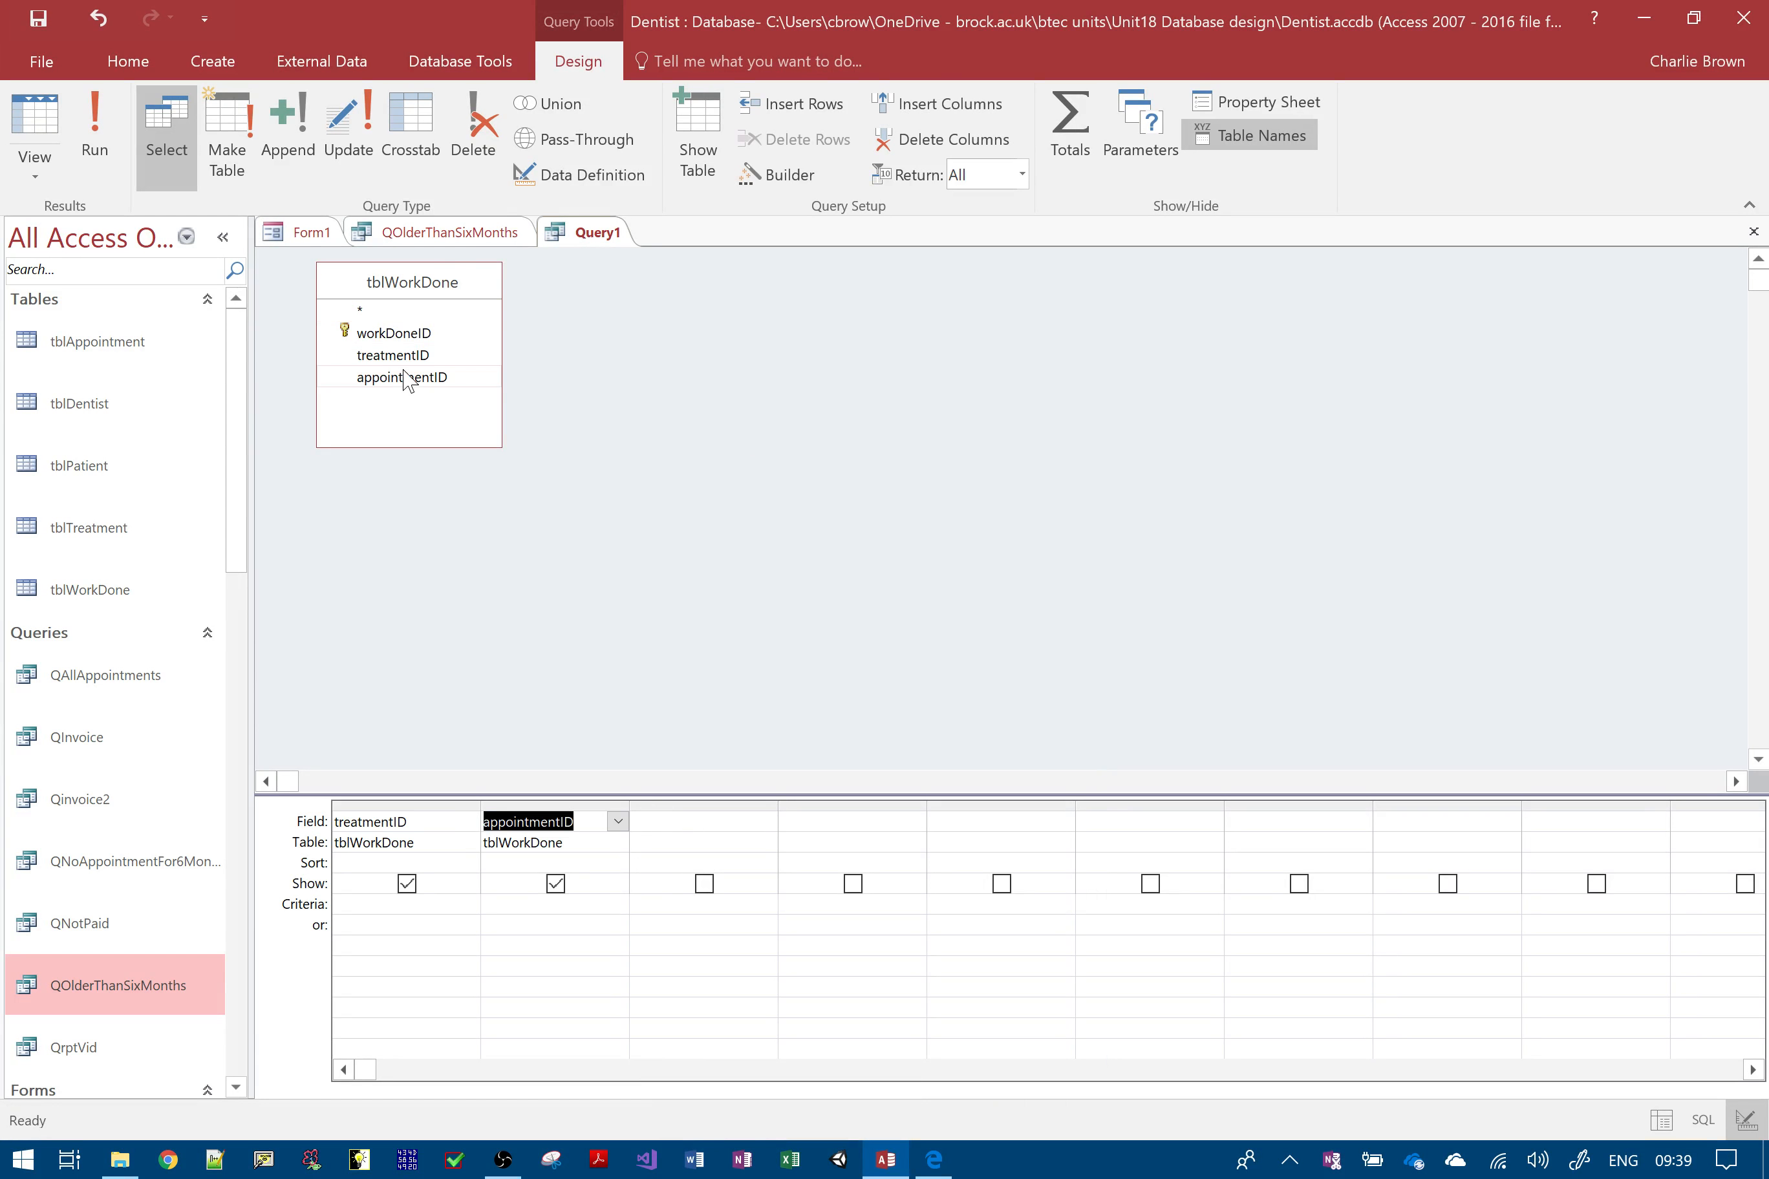
pyautogui.click(95, 125)
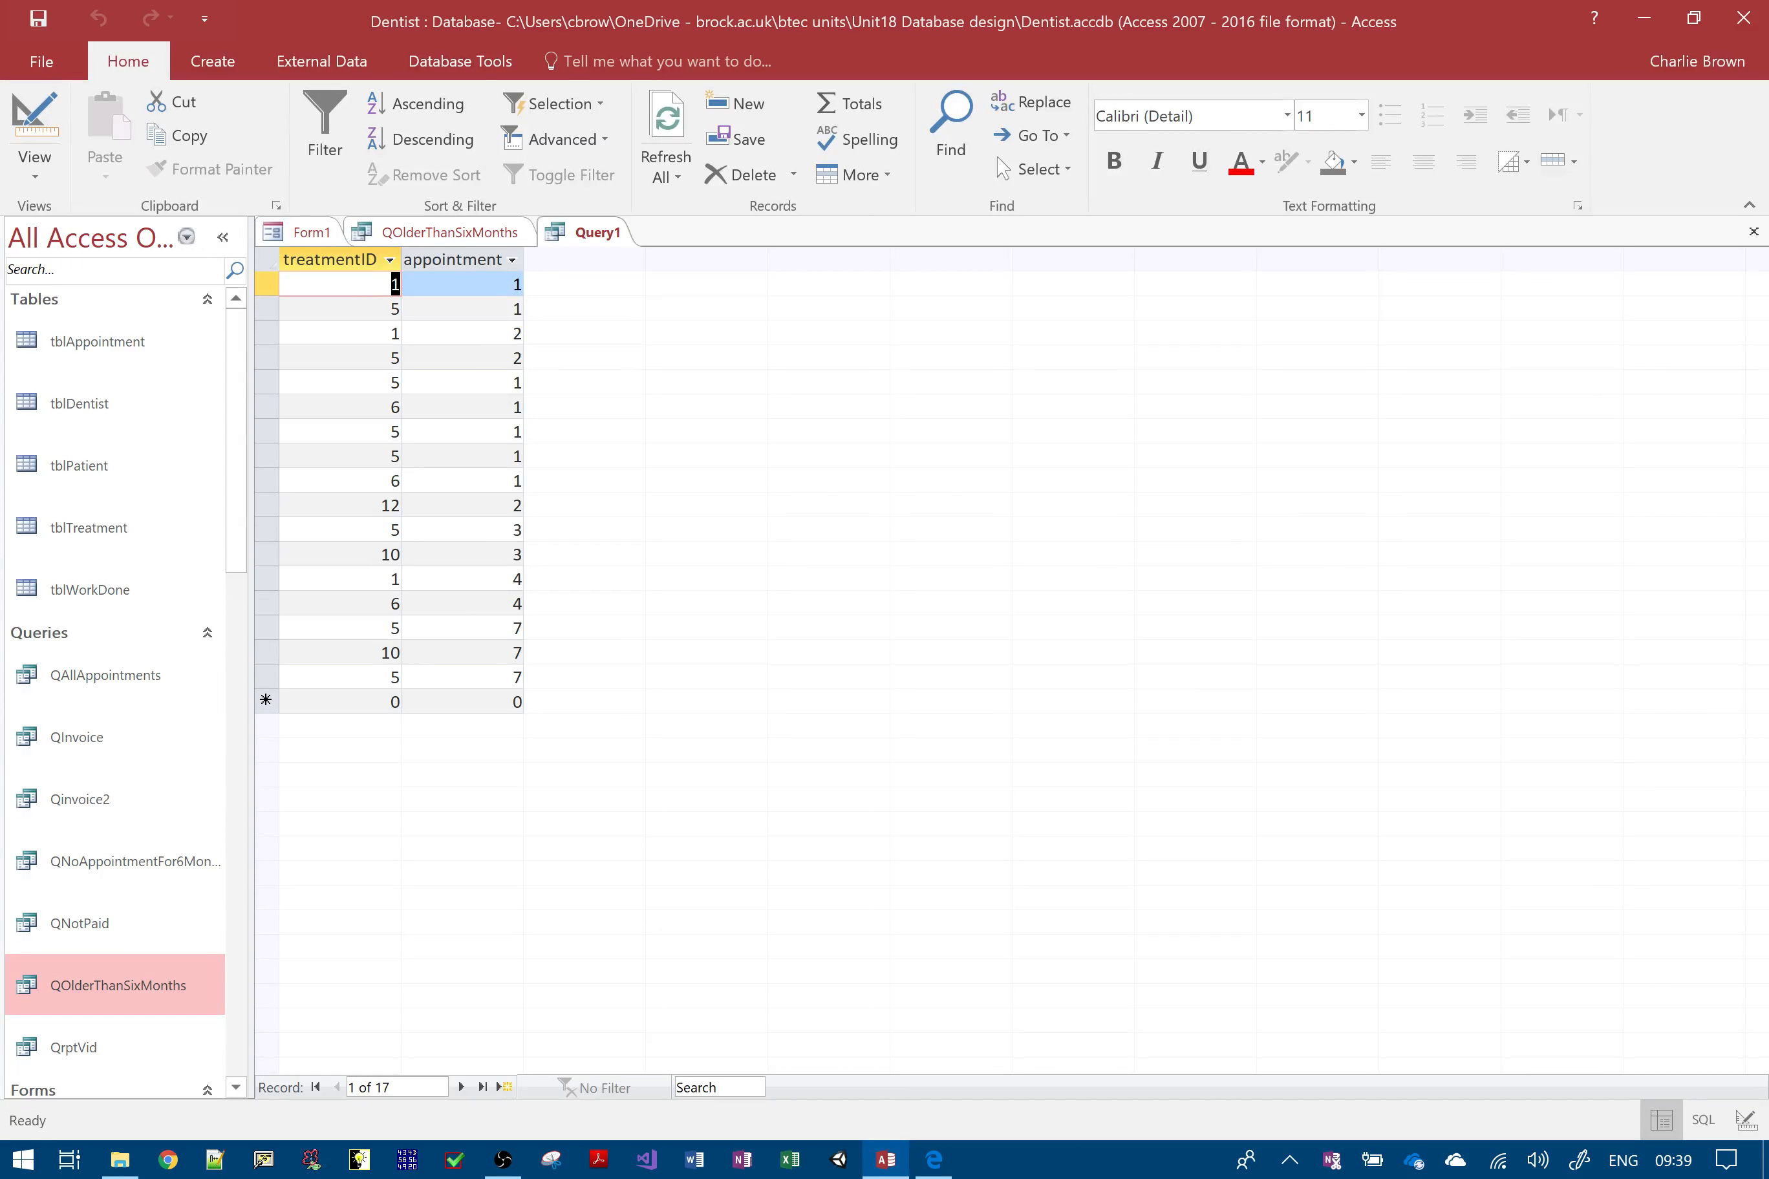
# - Return to the query's design and add tblTreatment, tblAppointment and tblPatient, placing tblAppointment below the other tables
pyautogui.click(30, 121)
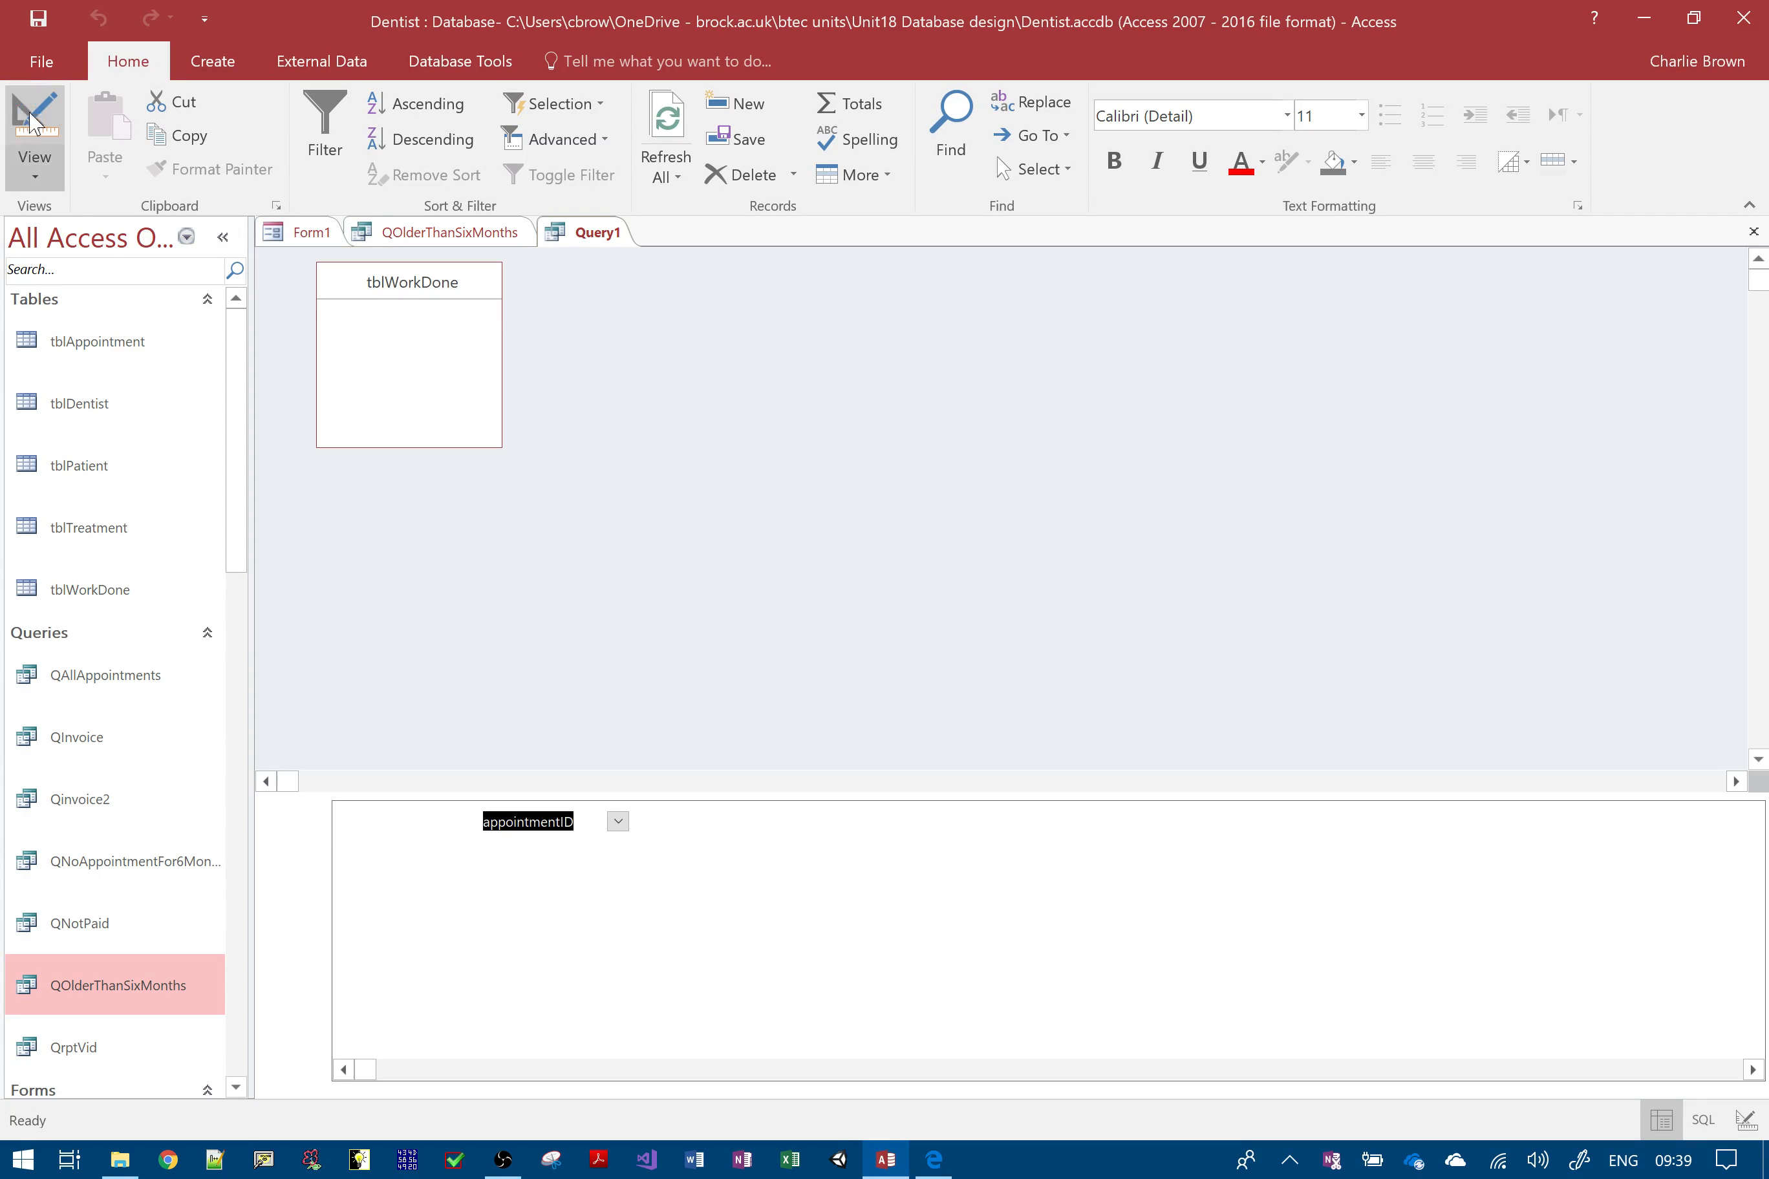
pyautogui.rightClick(747, 390)
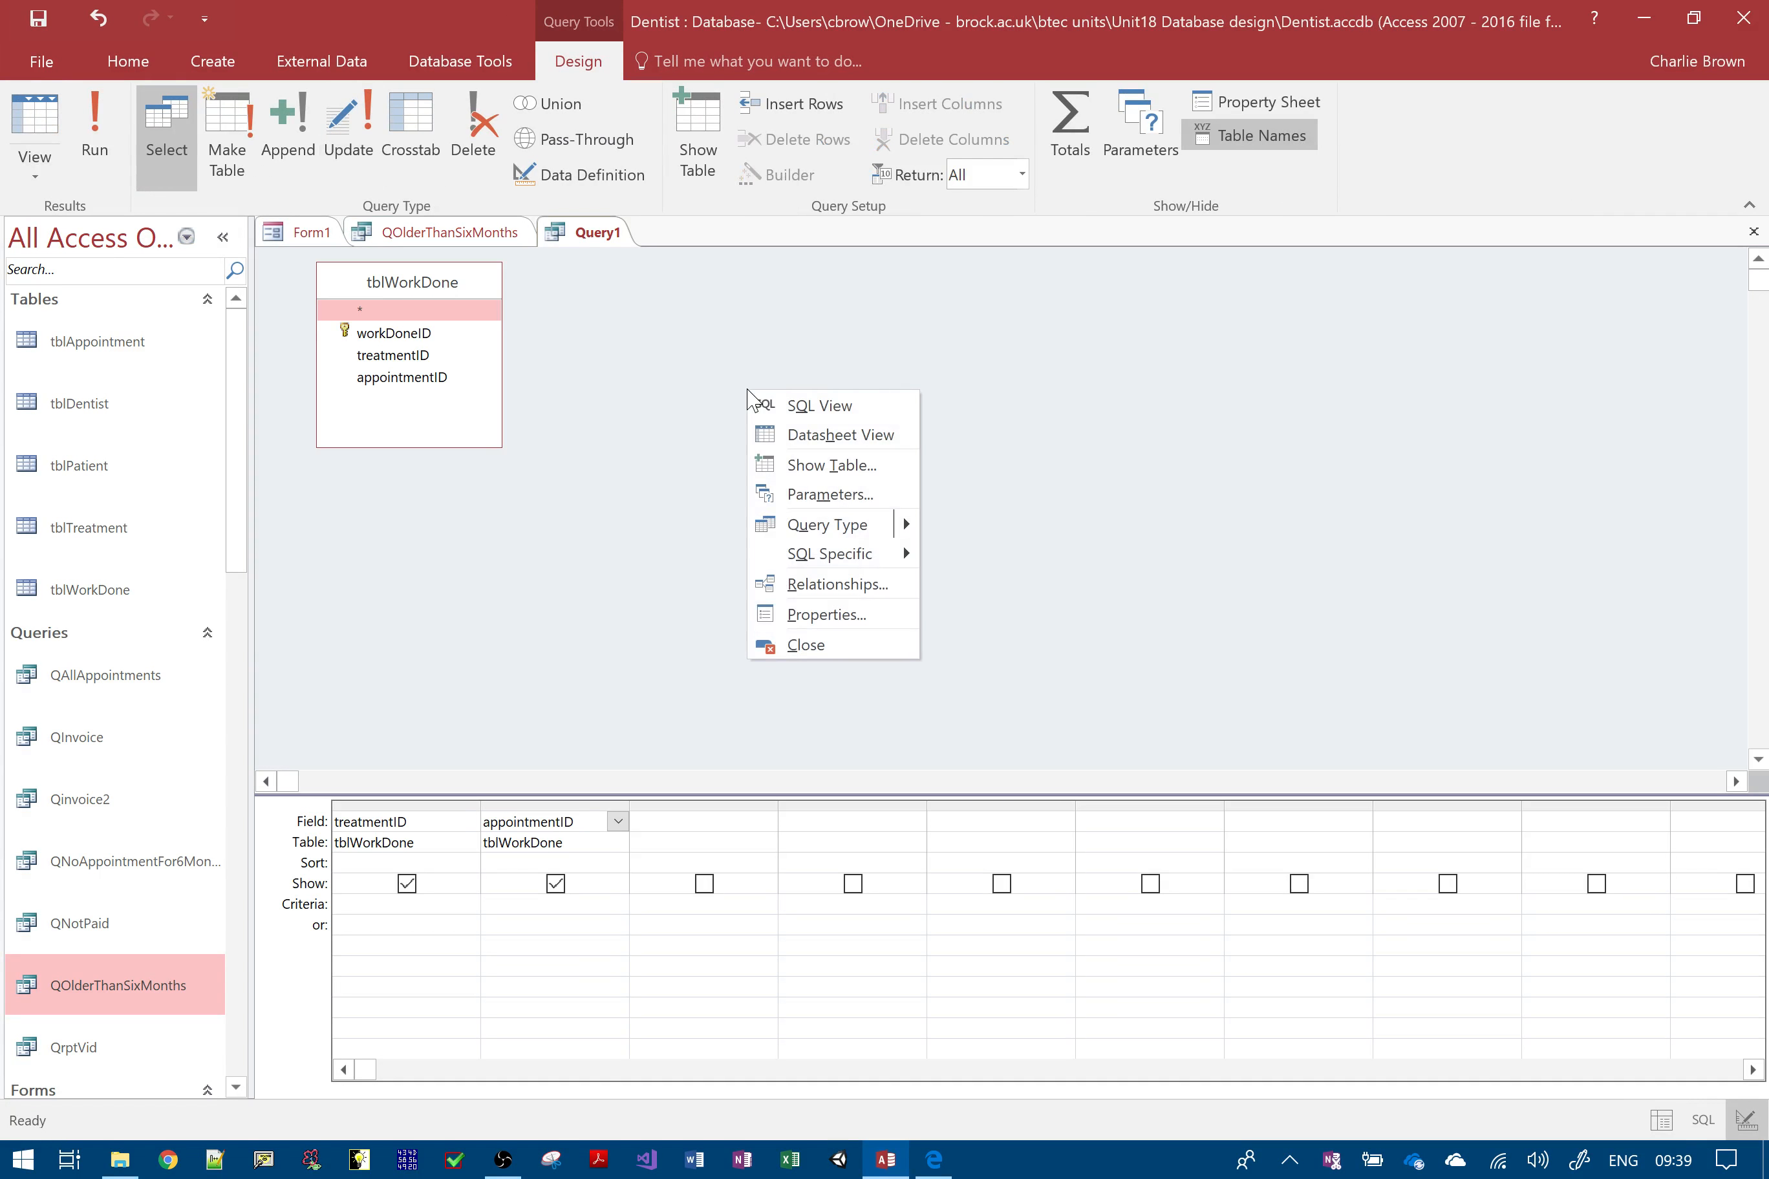
pyautogui.click(845, 468)
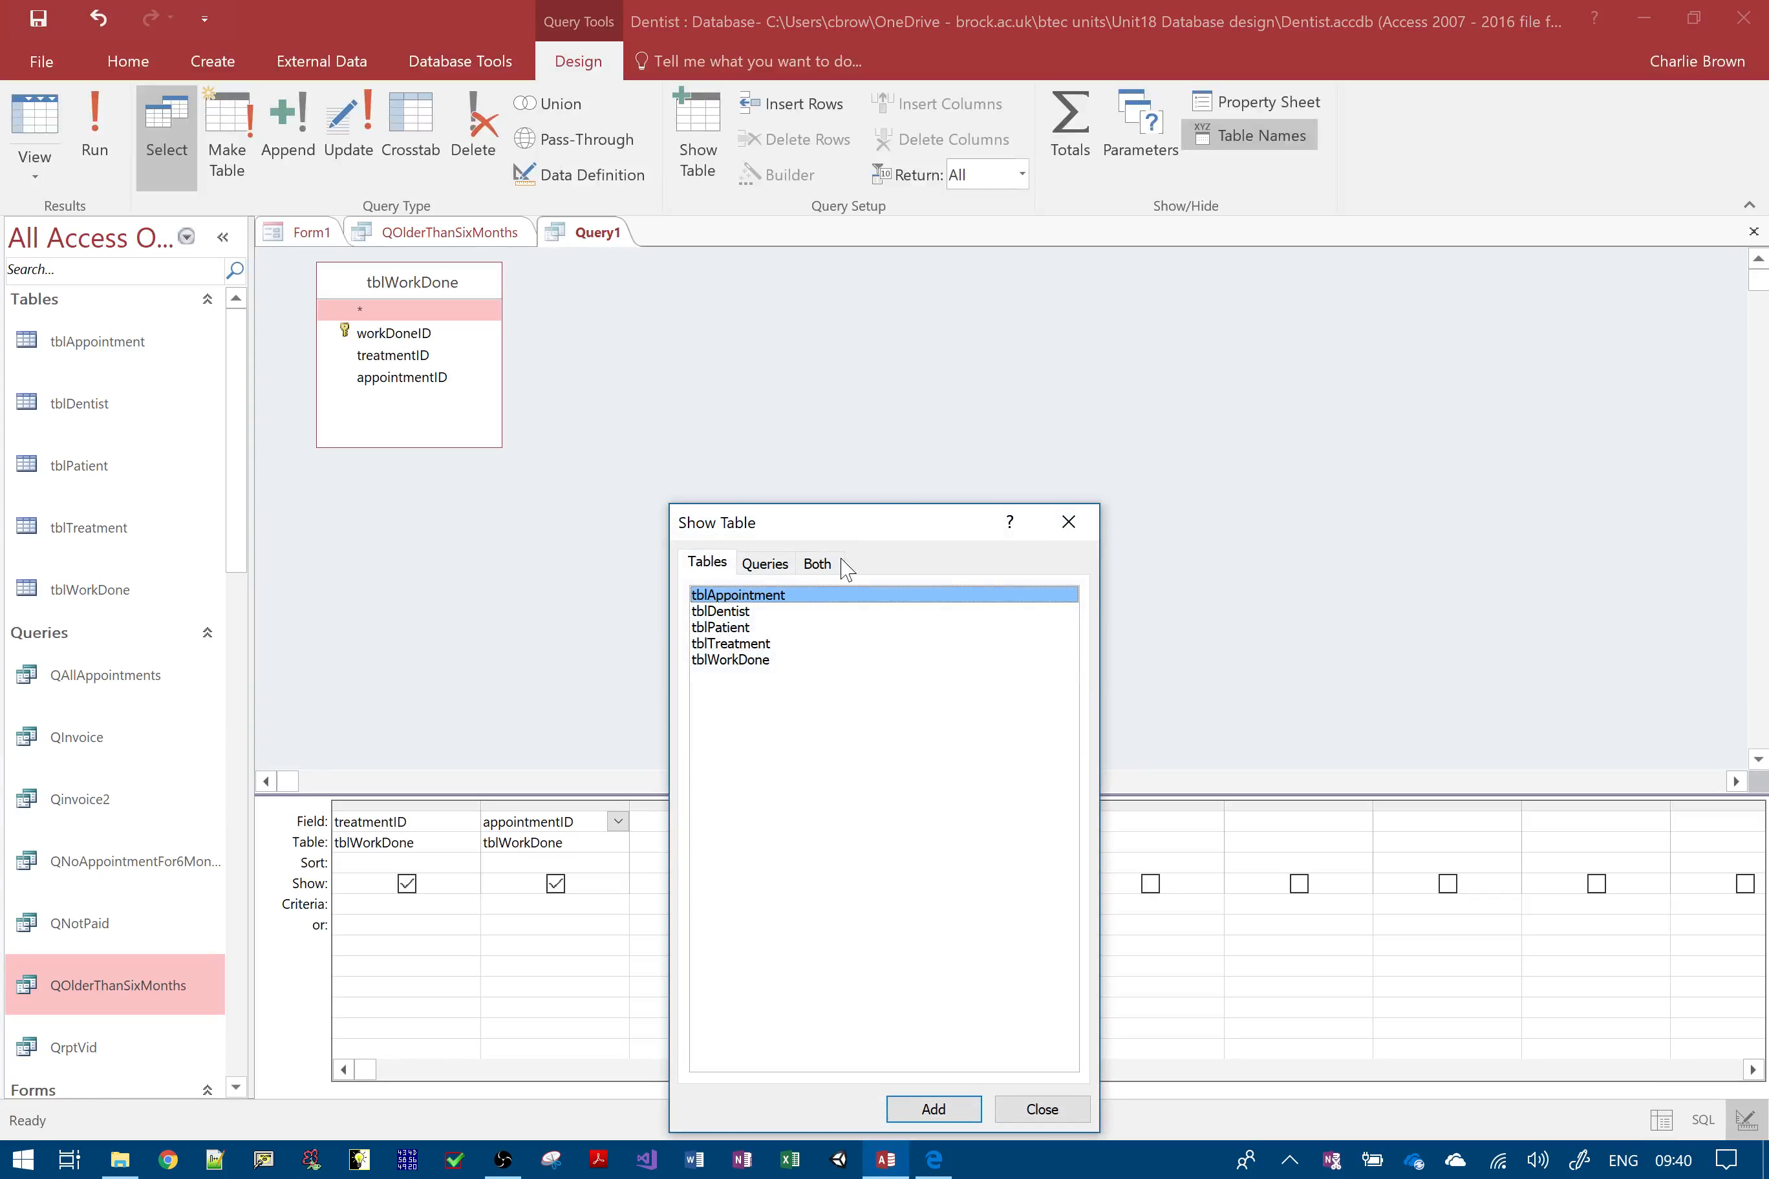
pyautogui.doubleClick(754, 645)
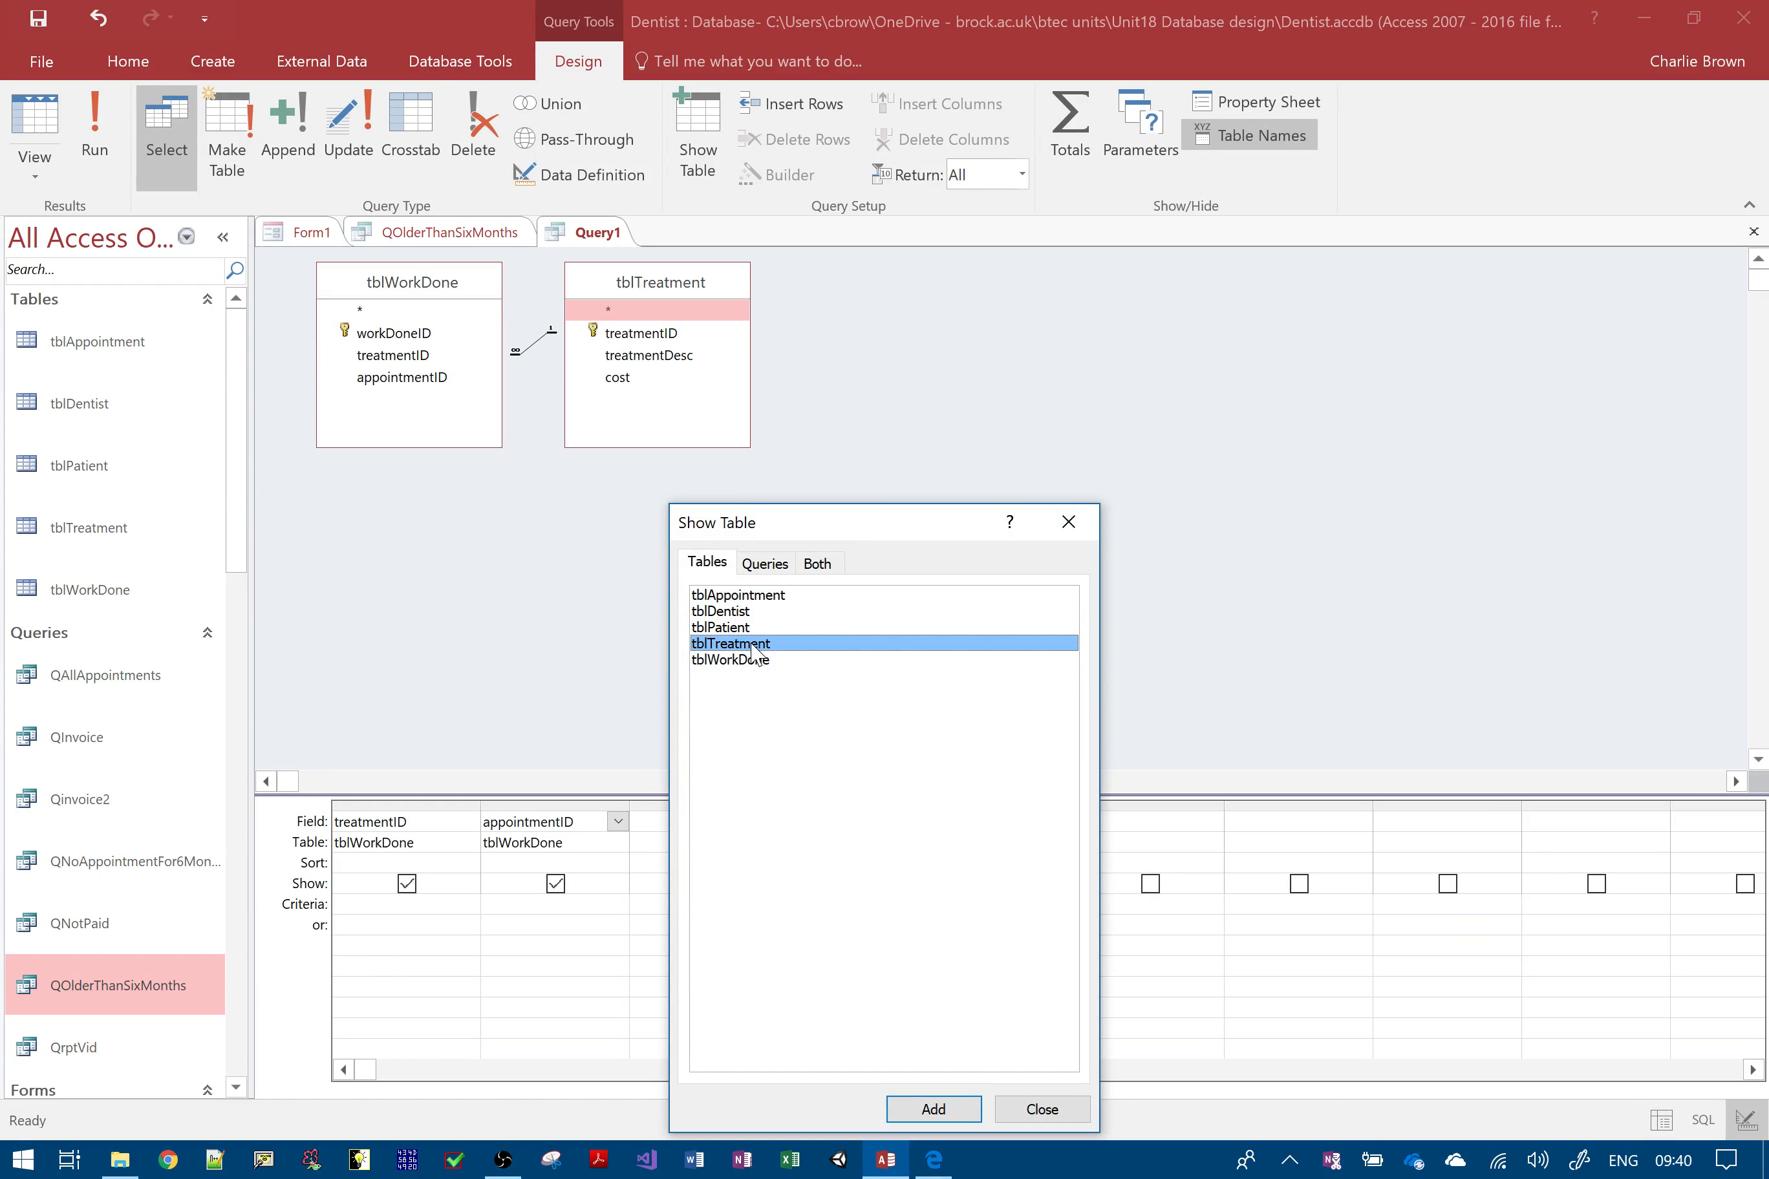
pyautogui.doubleClick(752, 596)
pyautogui.doubleClick(752, 627)
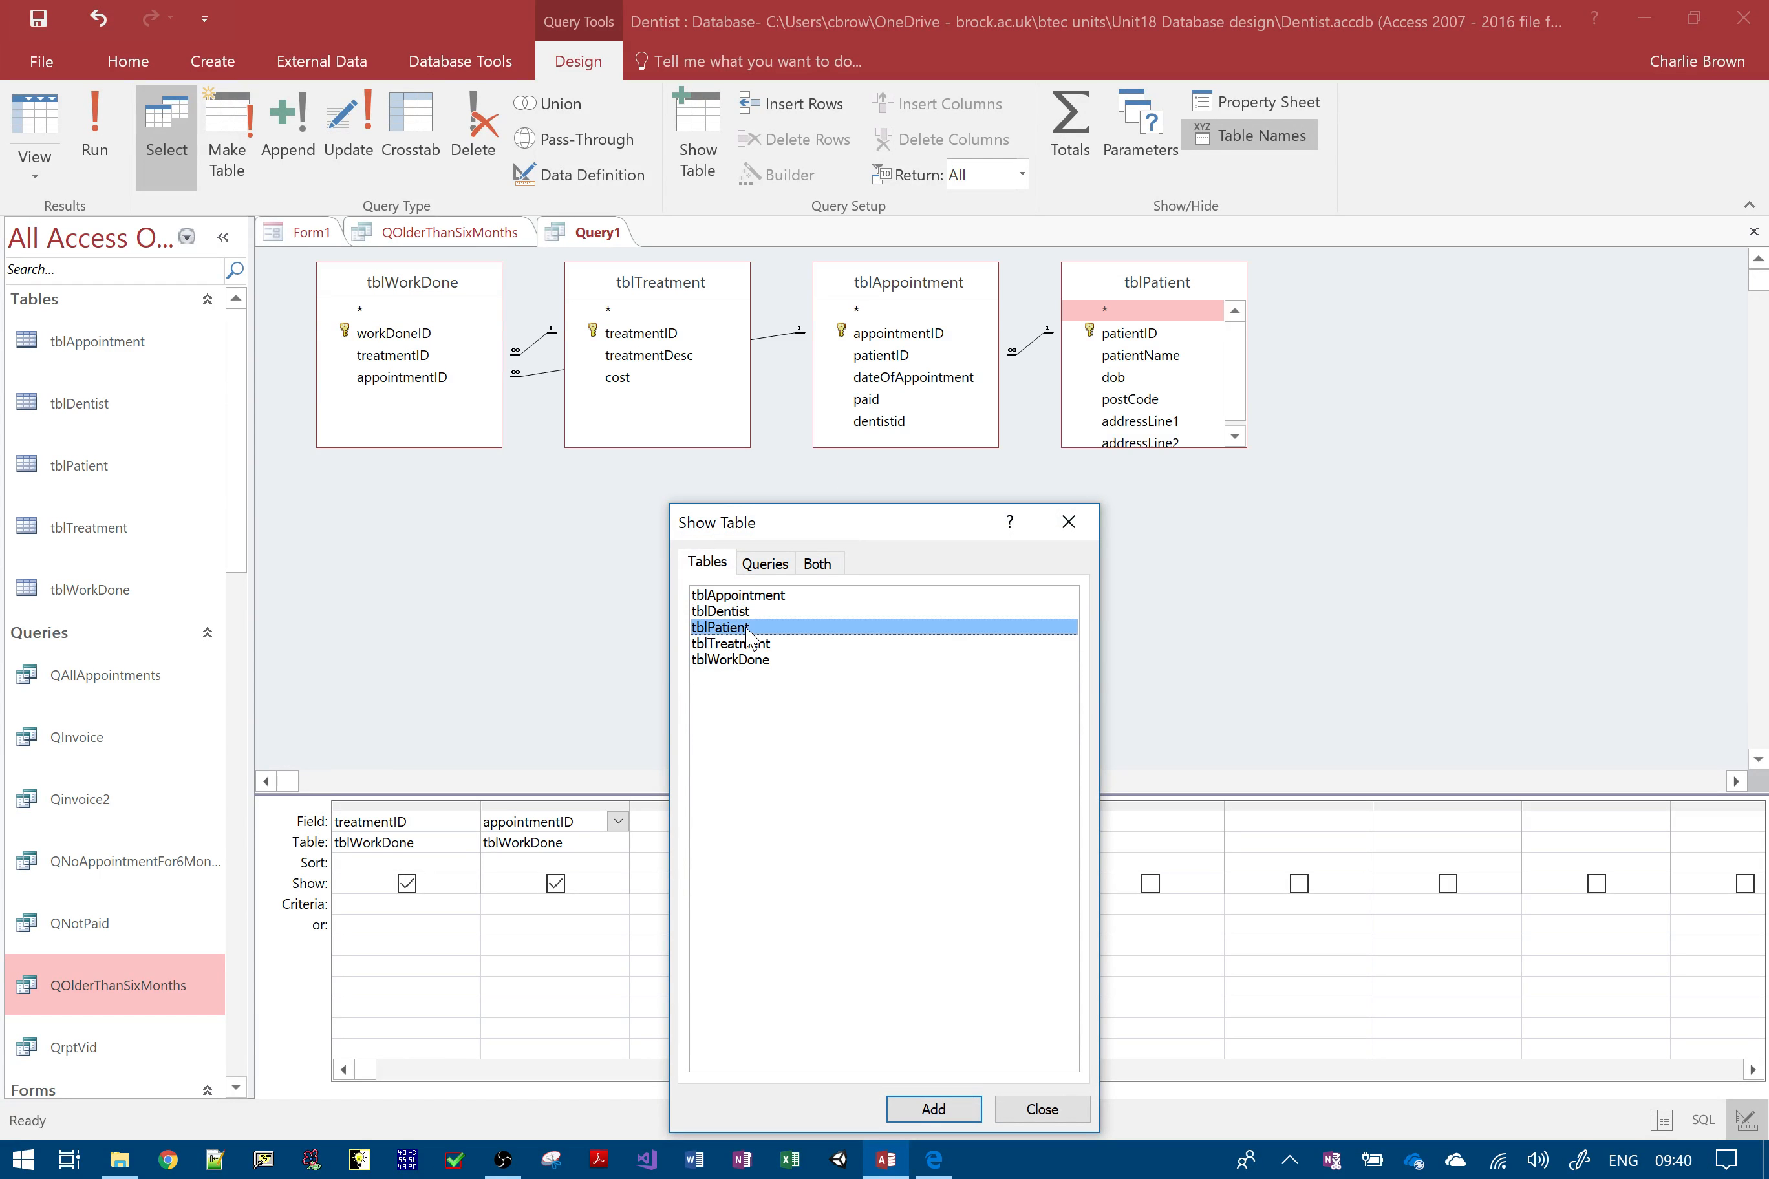
pyautogui.click(1036, 1112)
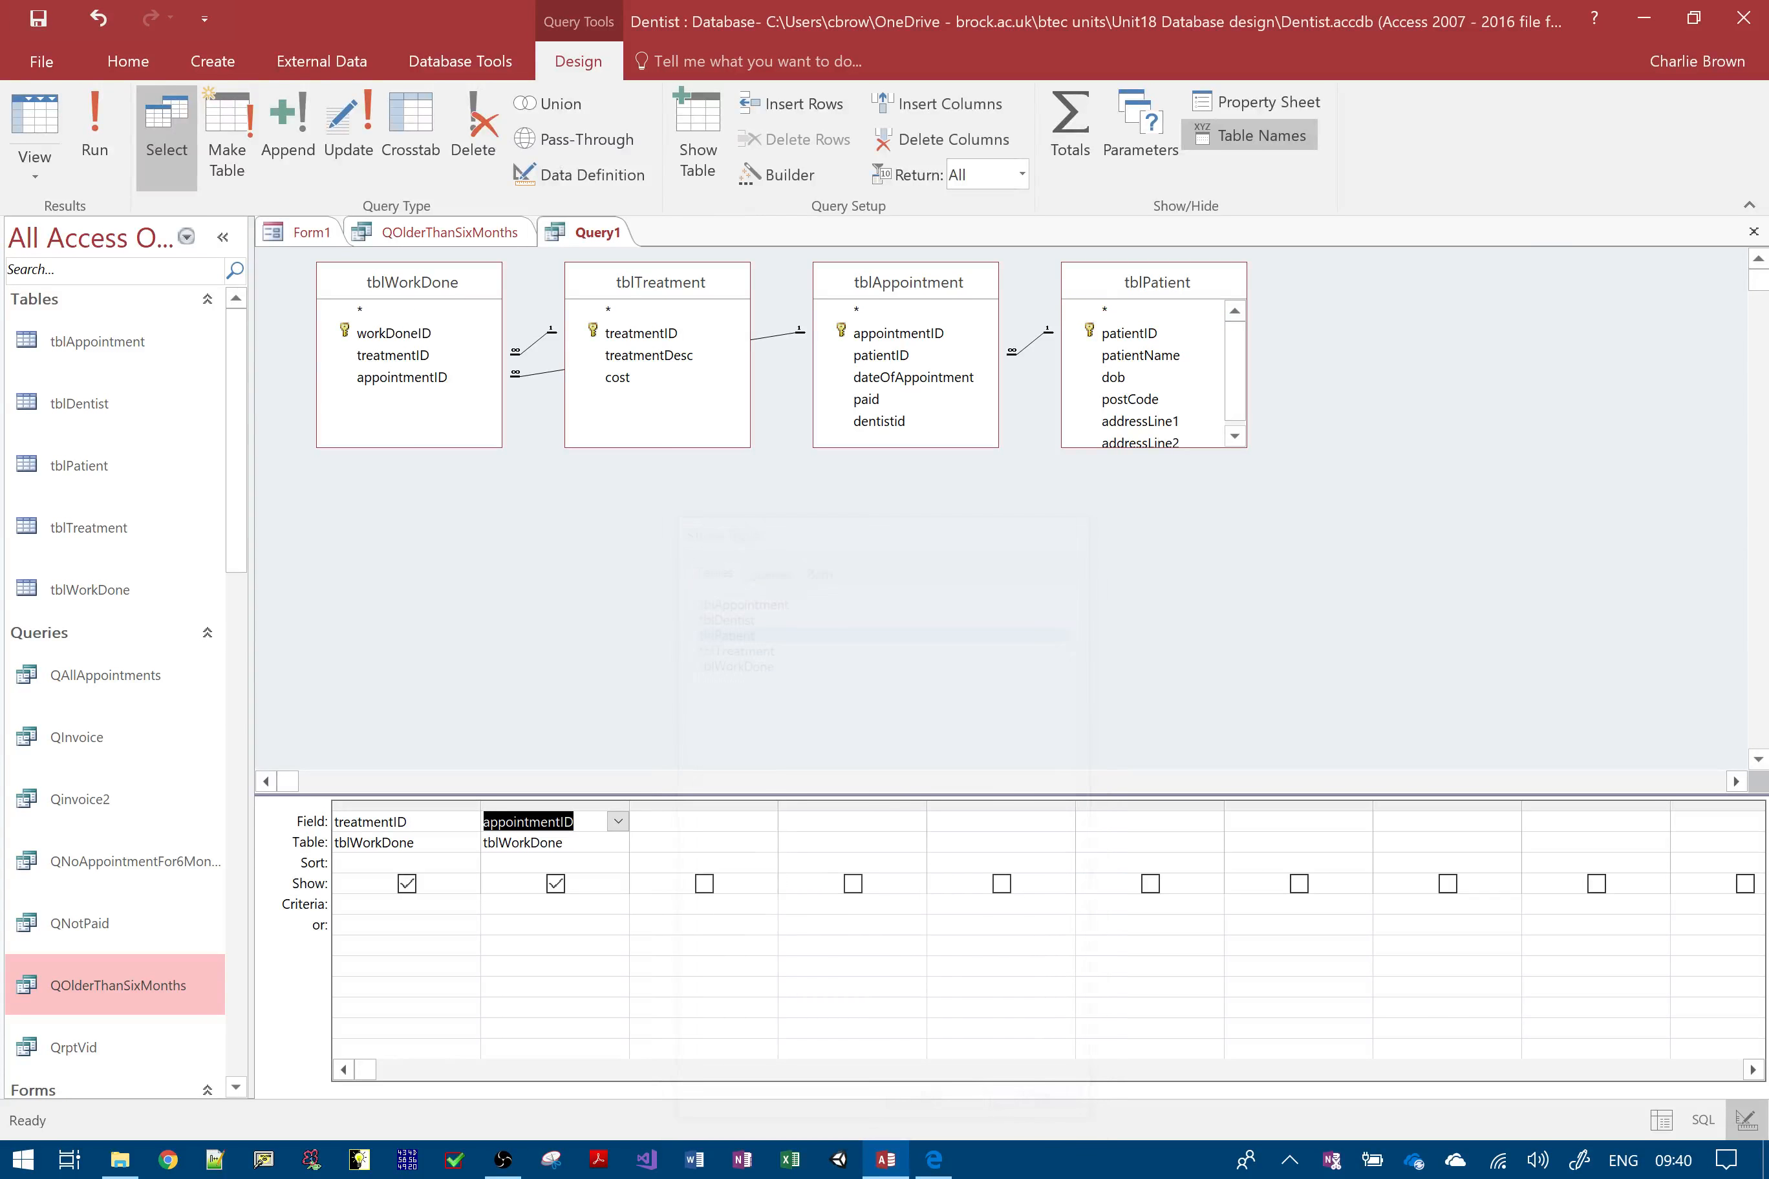
pyautogui.click(887, 289)
pyautogui.moveTo(888, 289); pyautogui.dragTo(579, 572)
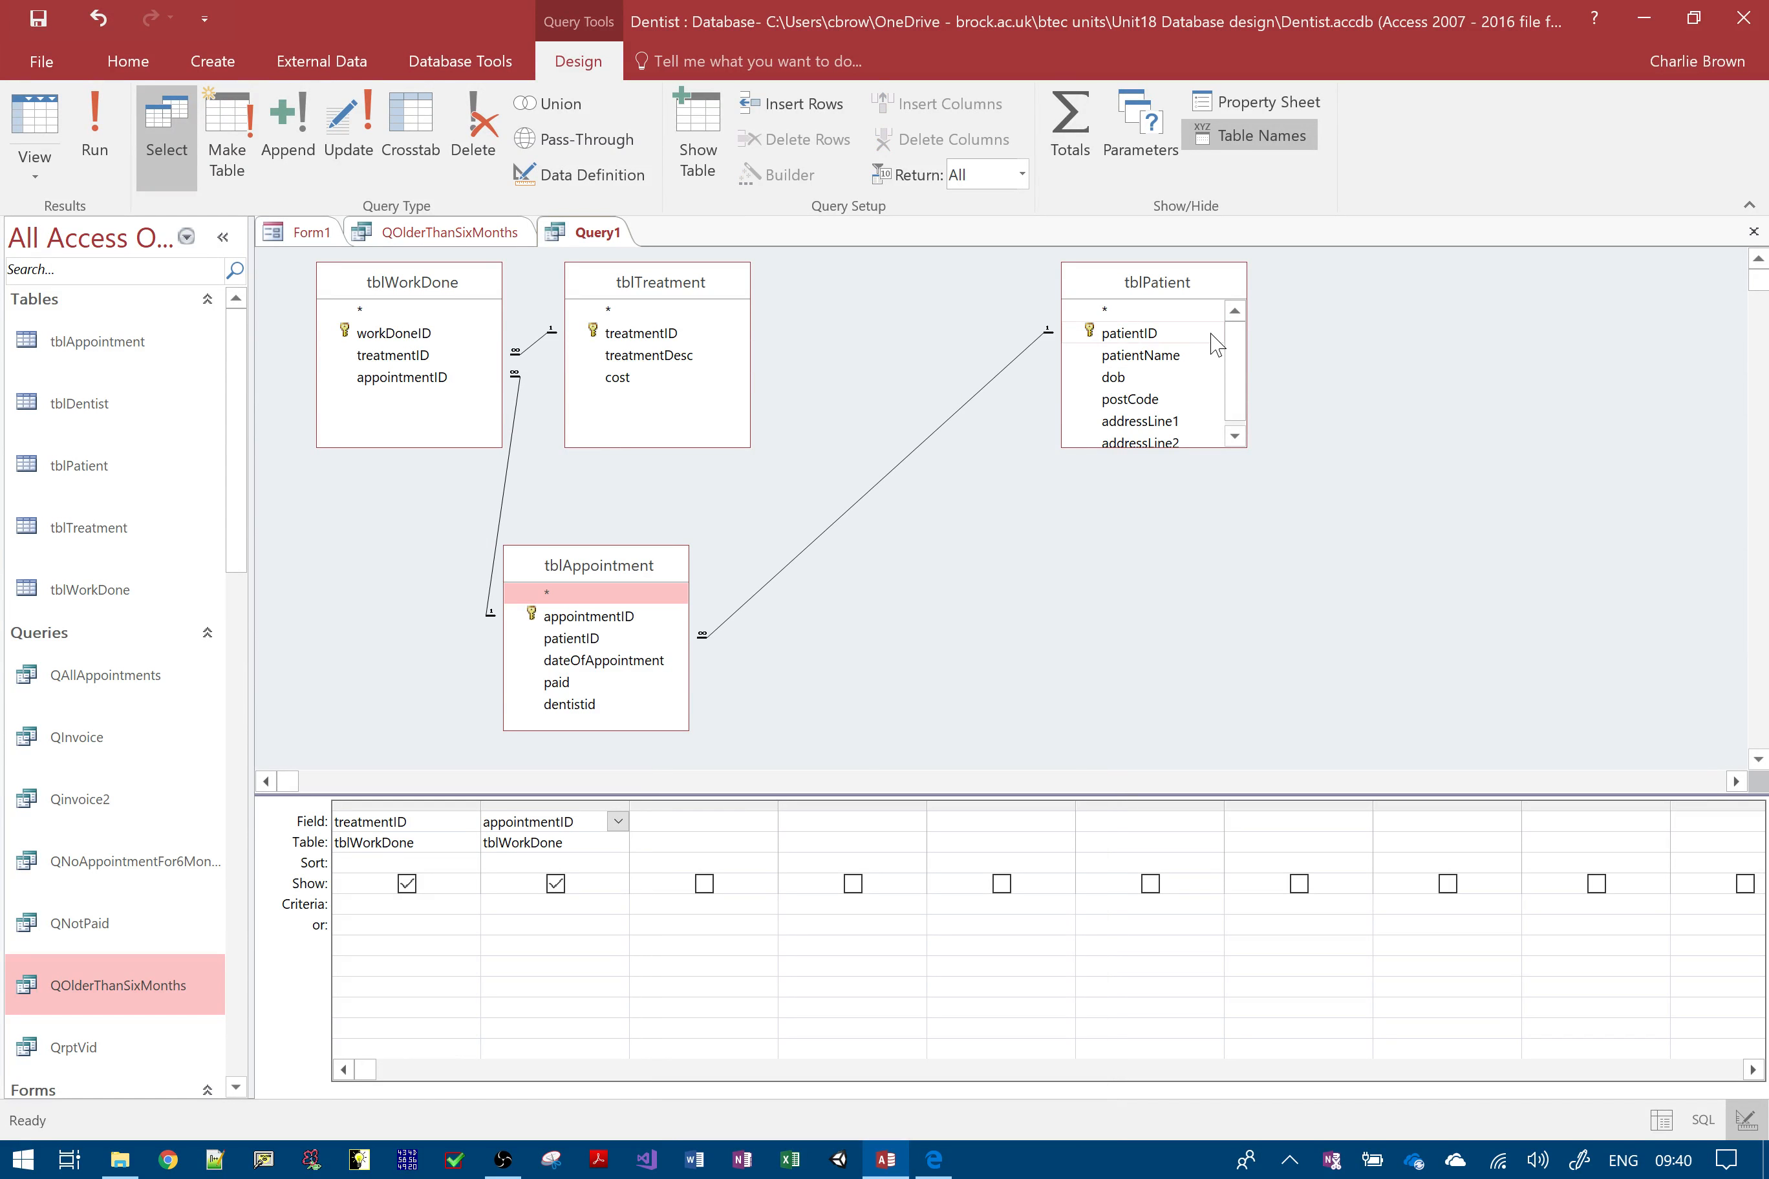
# - Remove the treatmentID and appointmentID columns from the query design grid
pyautogui.click(393, 802)
pyautogui.press('Delete')
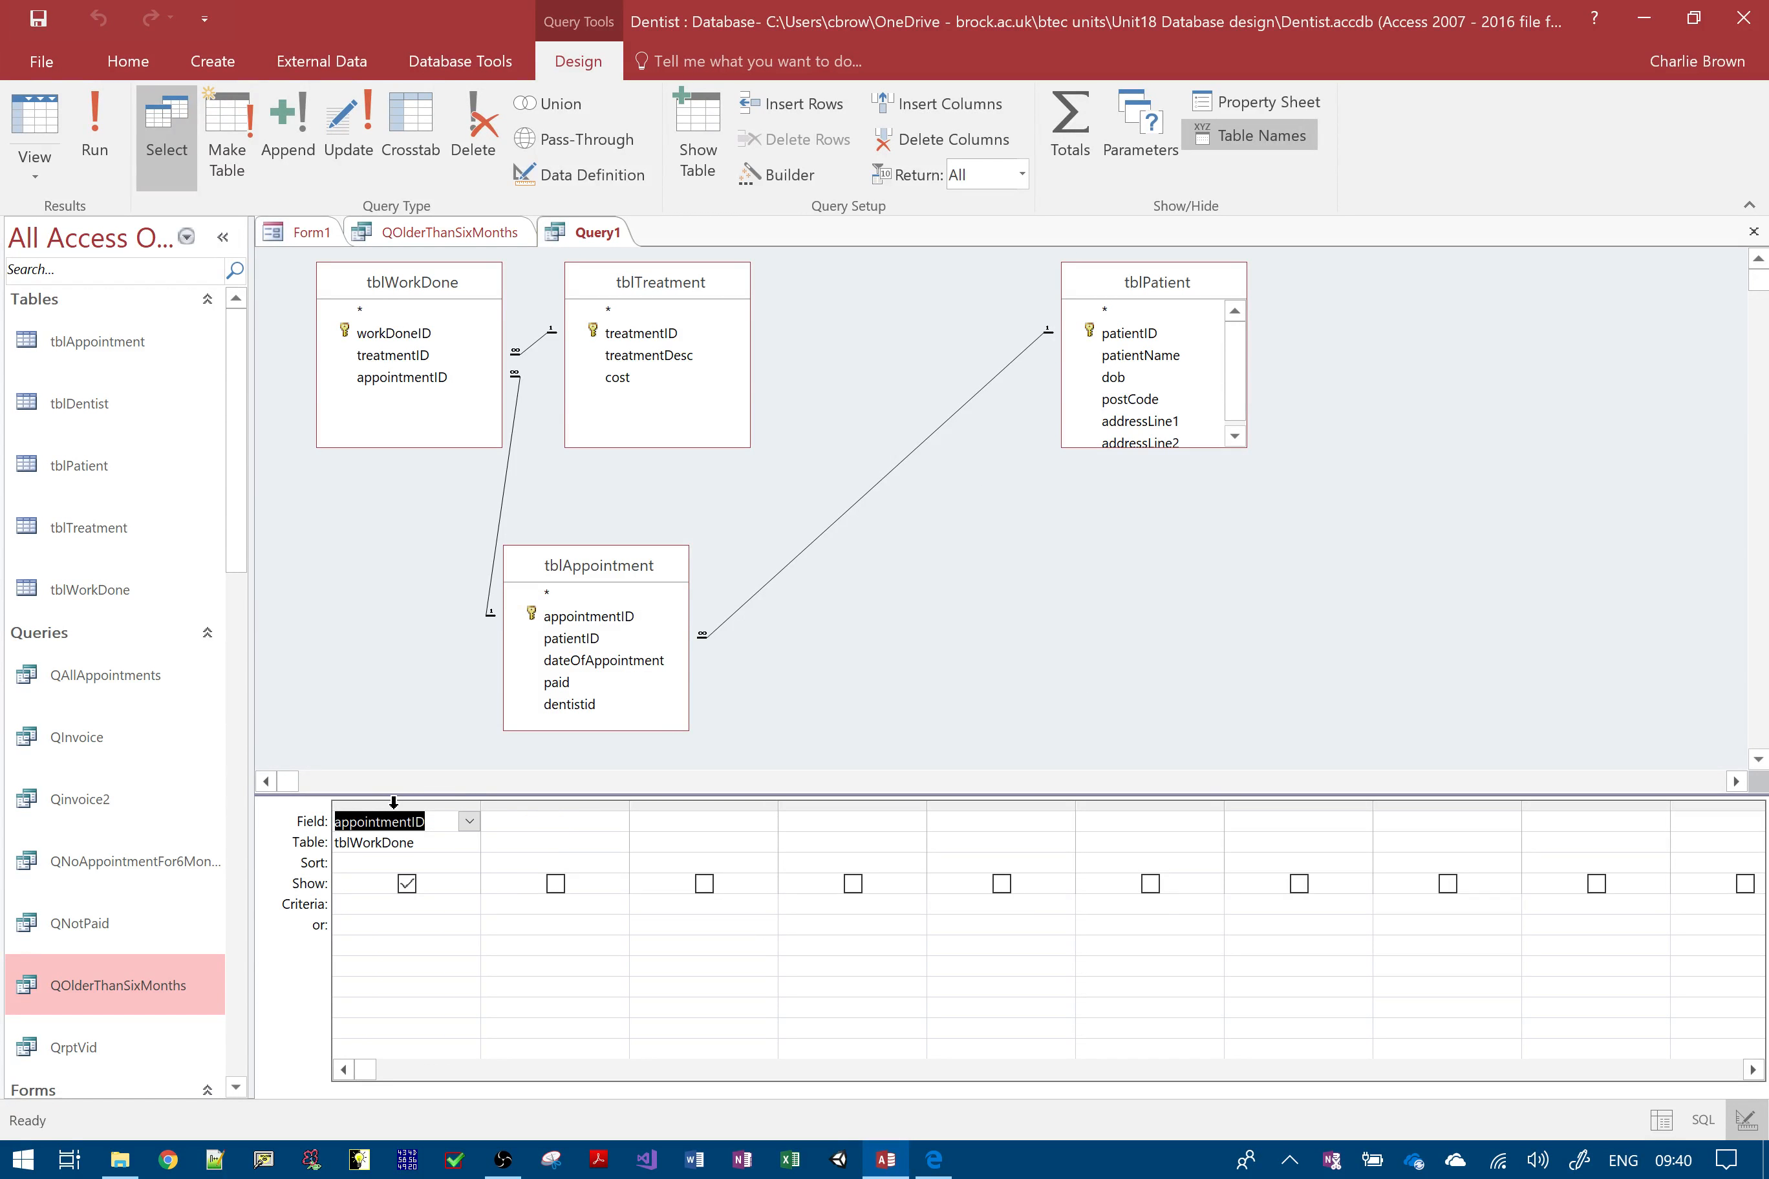
pyautogui.click(386, 801)
pyautogui.press('Delete')
# - Add the patientName, addressLine1 and postCode fields of tblPatient to the query
pyautogui.doubleClick(1162, 362)
pyautogui.doubleClick(1154, 422)
pyautogui.click(1150, 444)
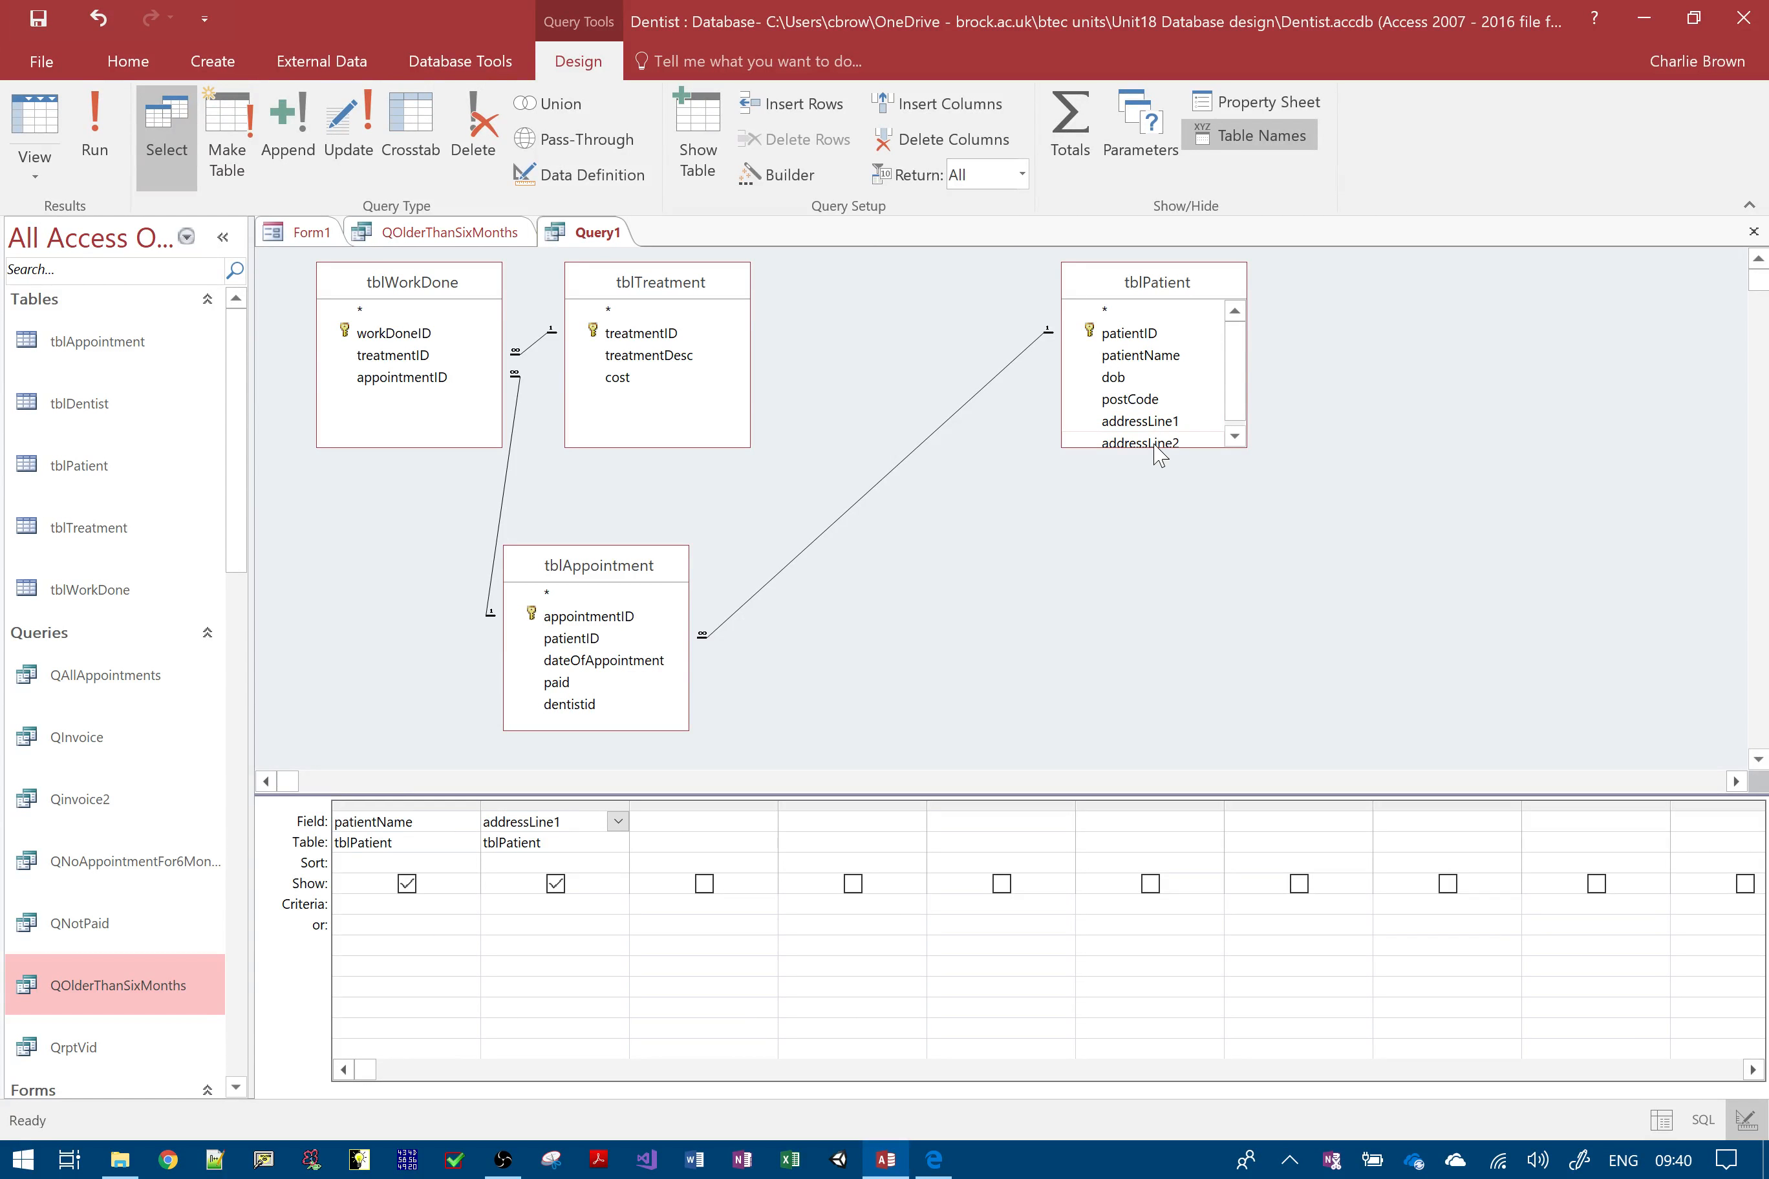
pyautogui.doubleClick(1140, 395)
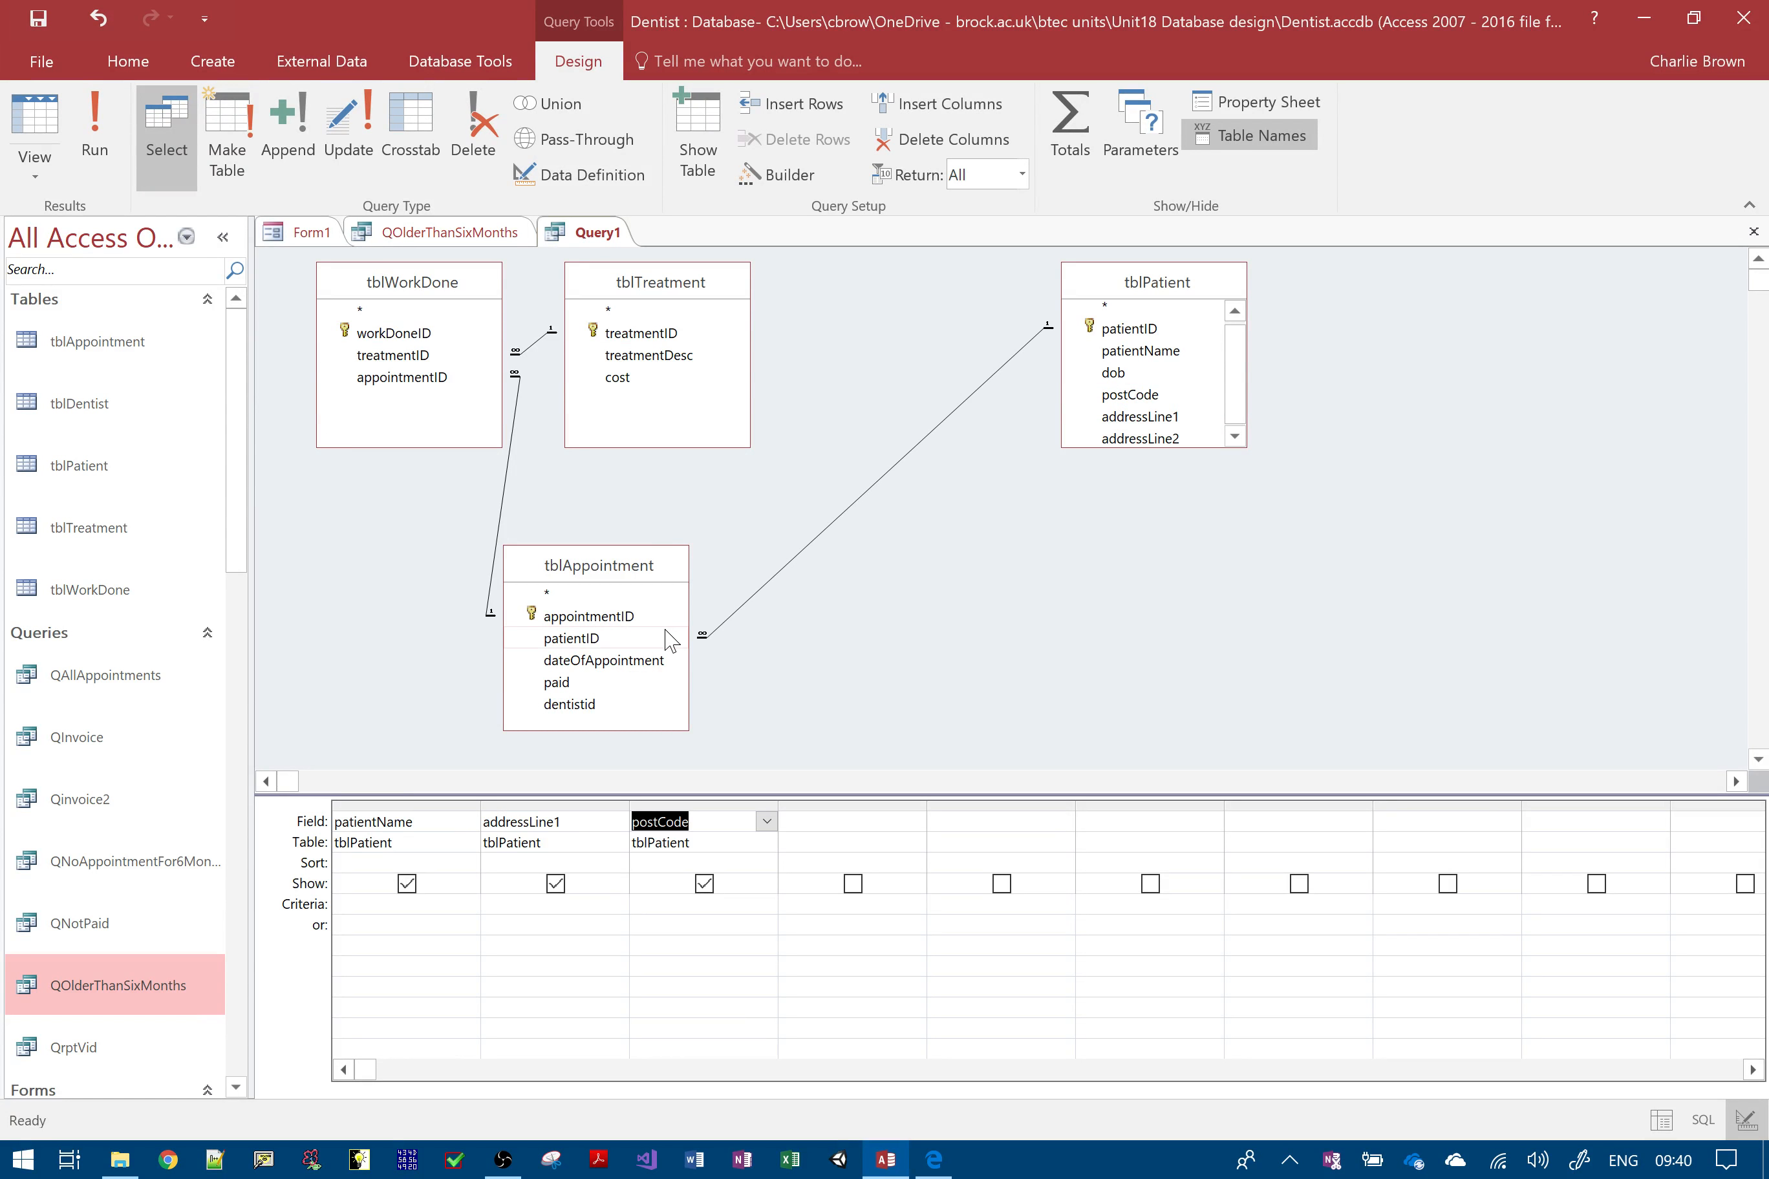
# - Add dateOfAppointment and paid from tblAppointment plus treatmentDesc and cost from tblTreatment, and run the query
pyautogui.doubleClick(606, 662)
pyautogui.click(583, 683)
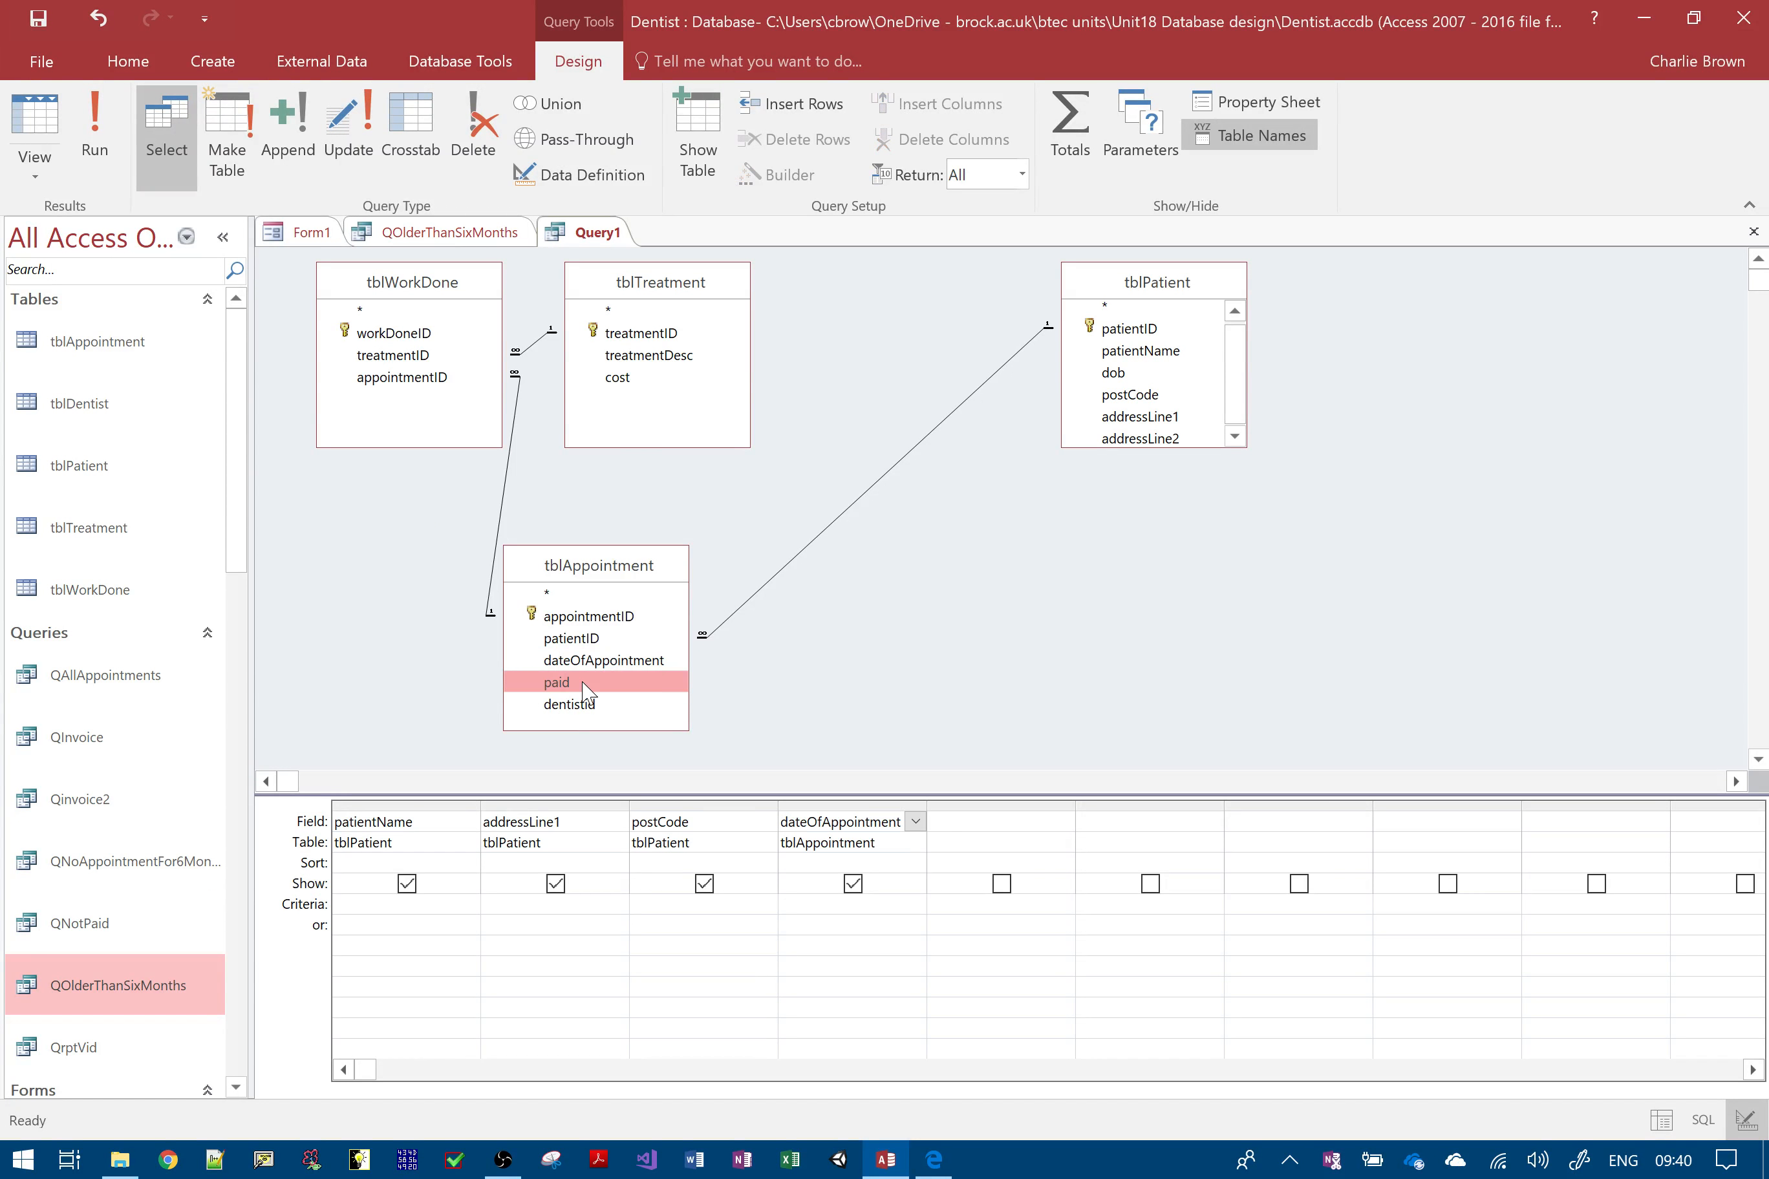
pyautogui.doubleClick(585, 684)
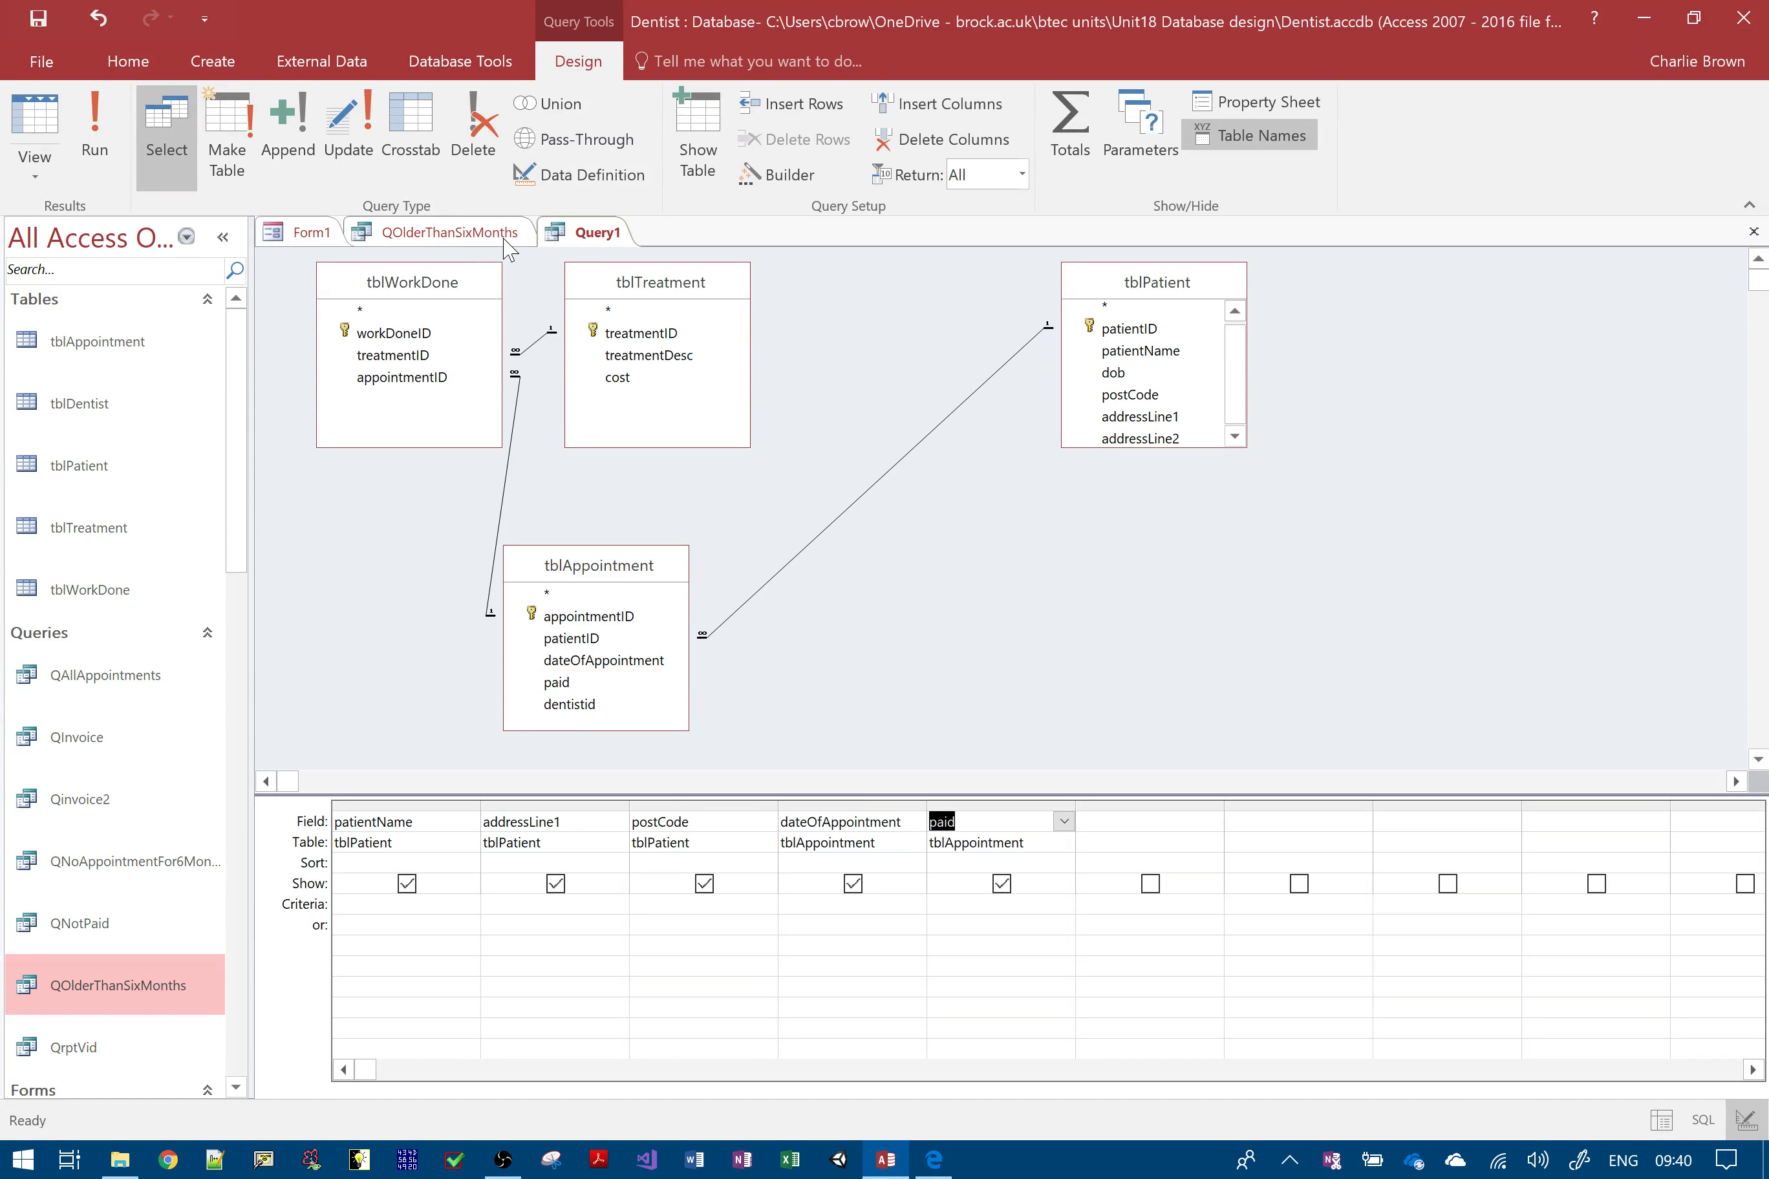
pyautogui.doubleClick(640, 357)
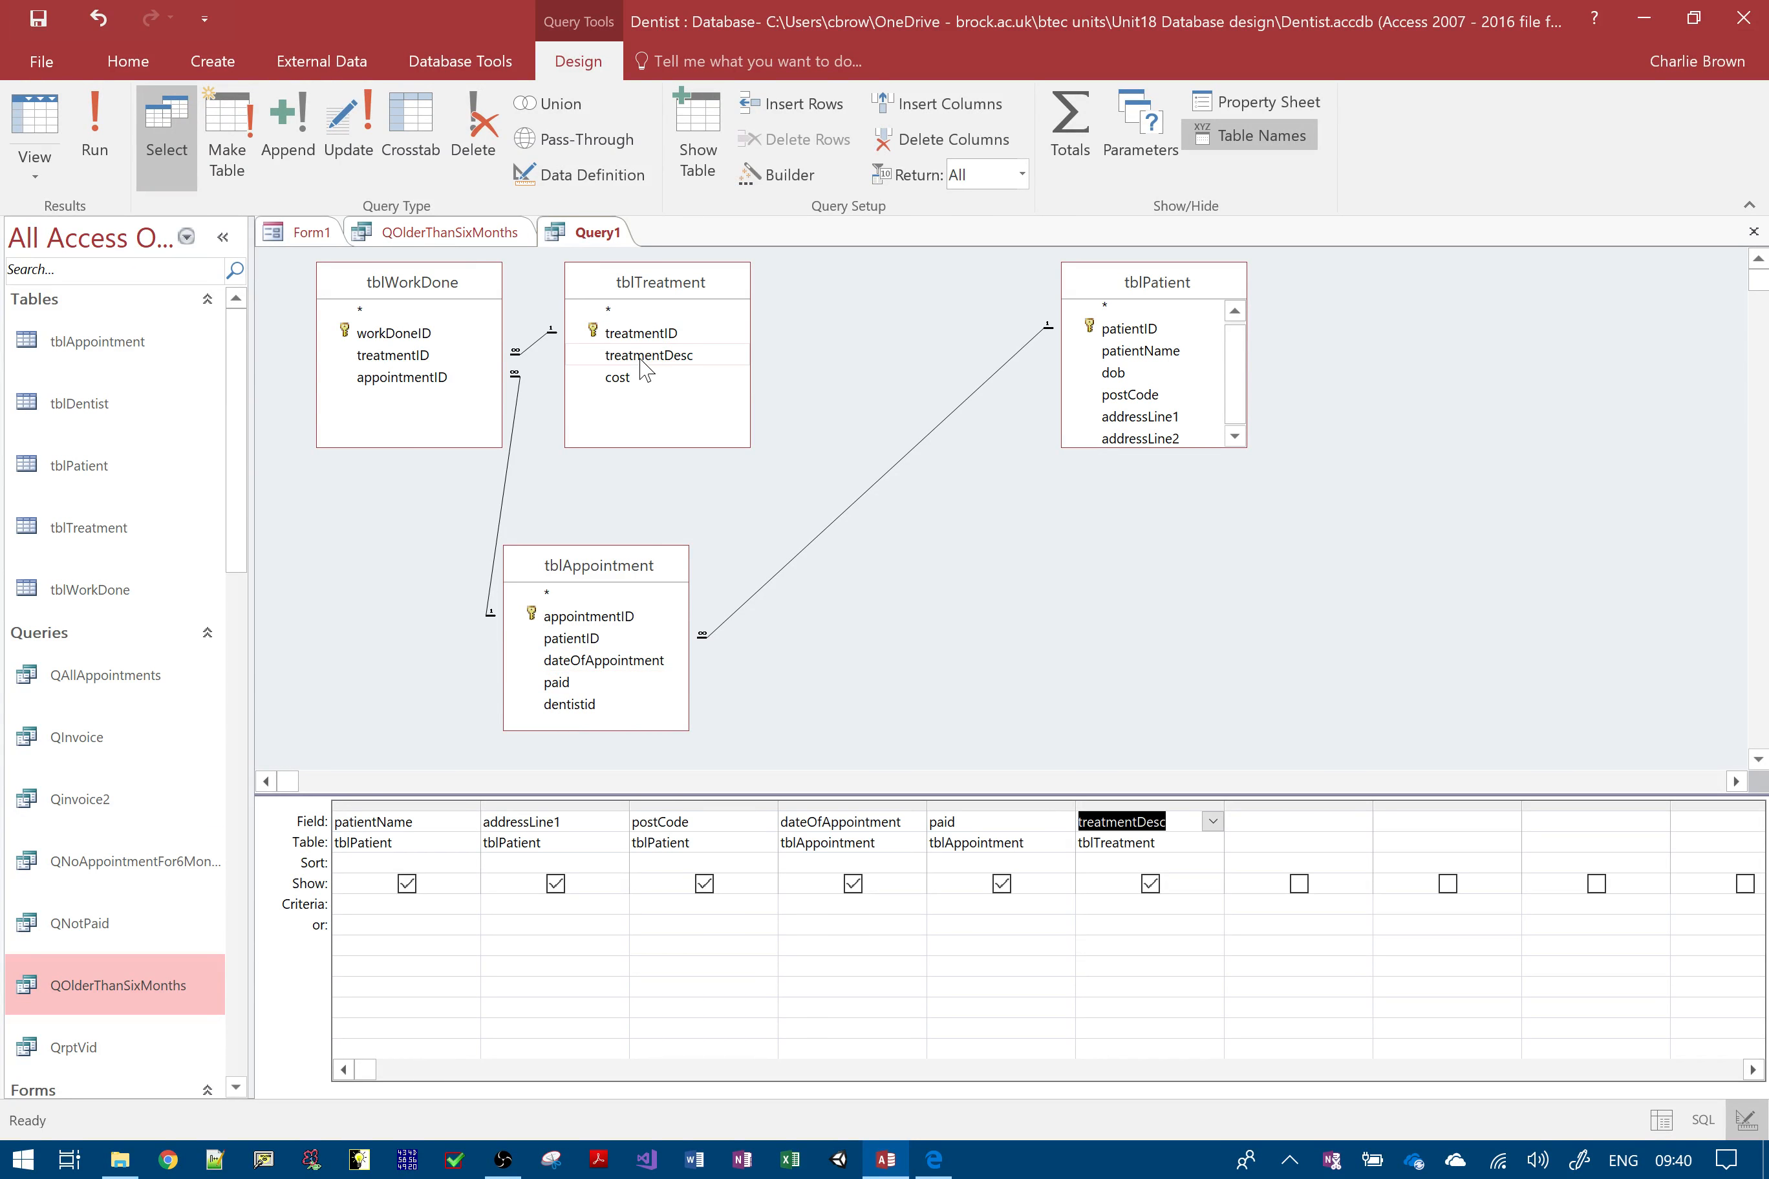
pyautogui.doubleClick(641, 379)
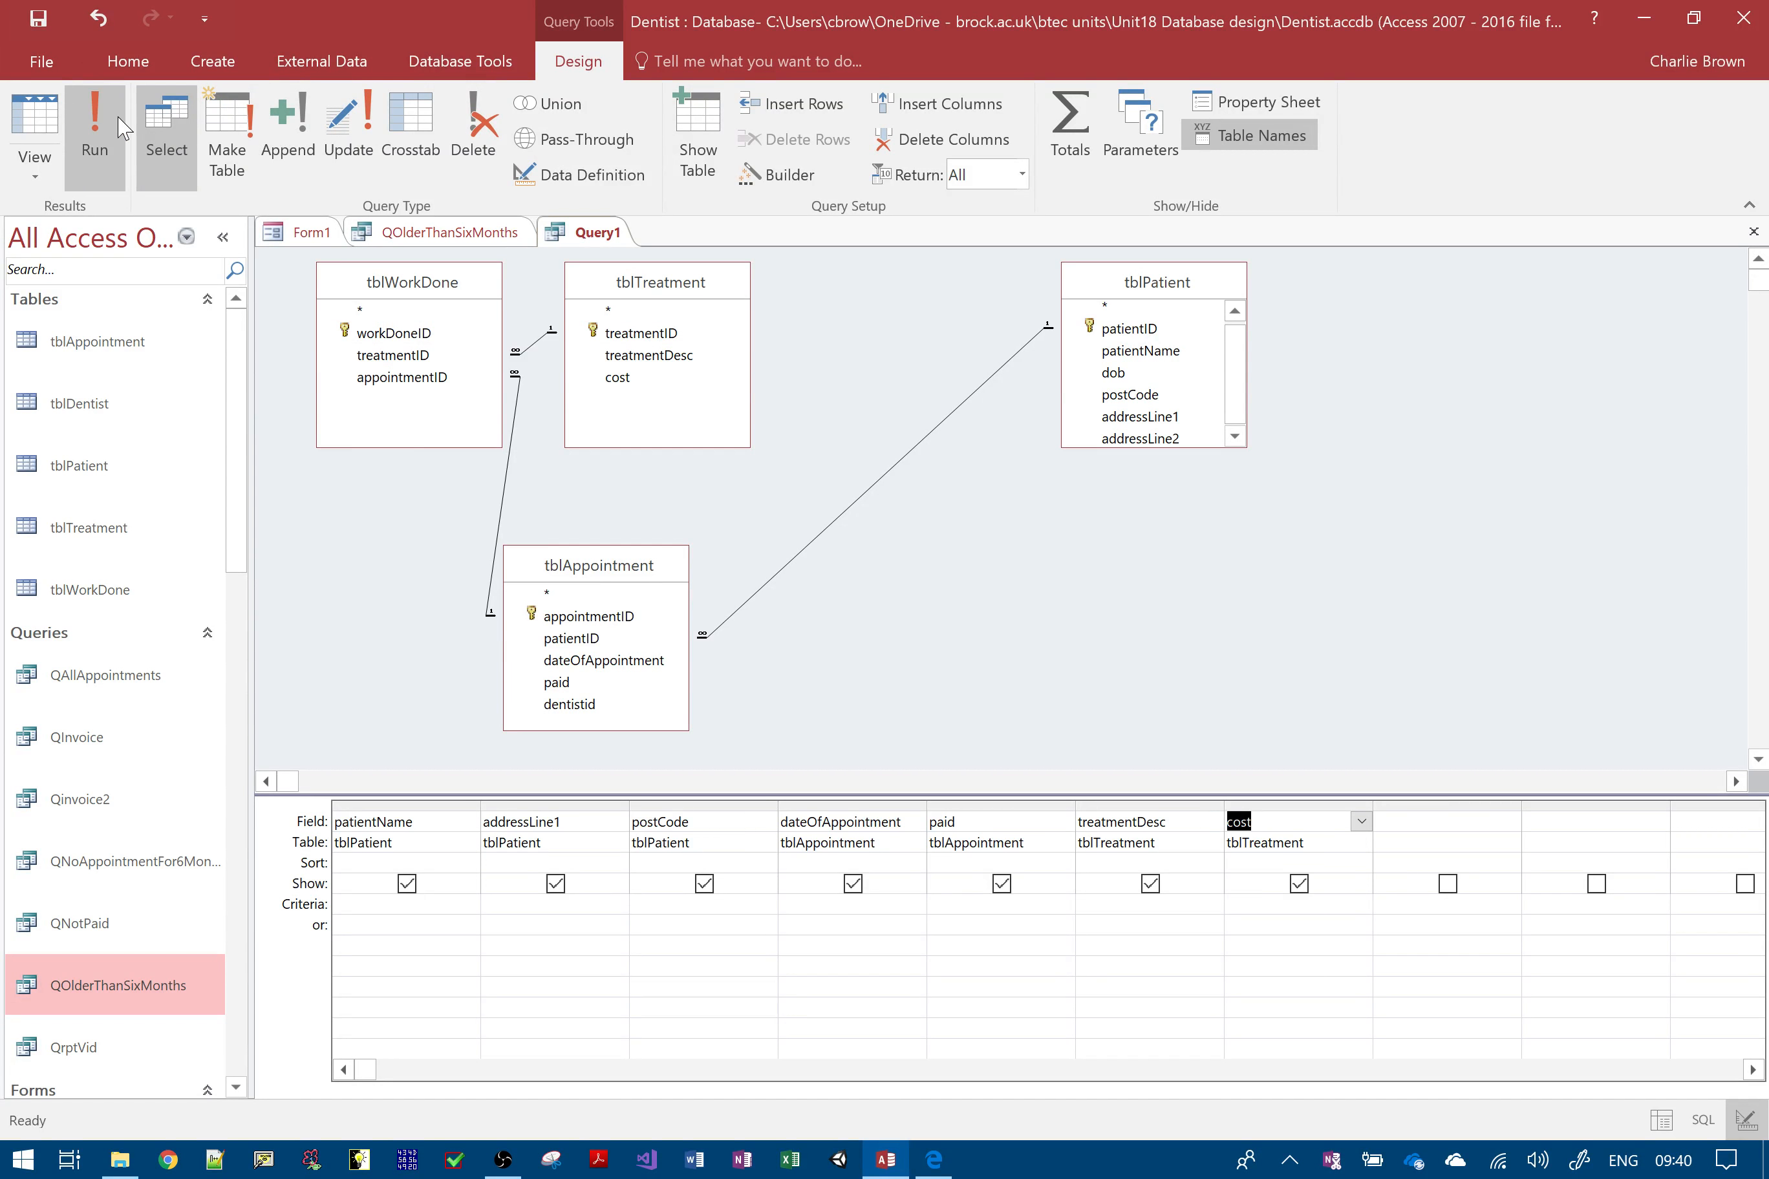
pyautogui.click(95, 129)
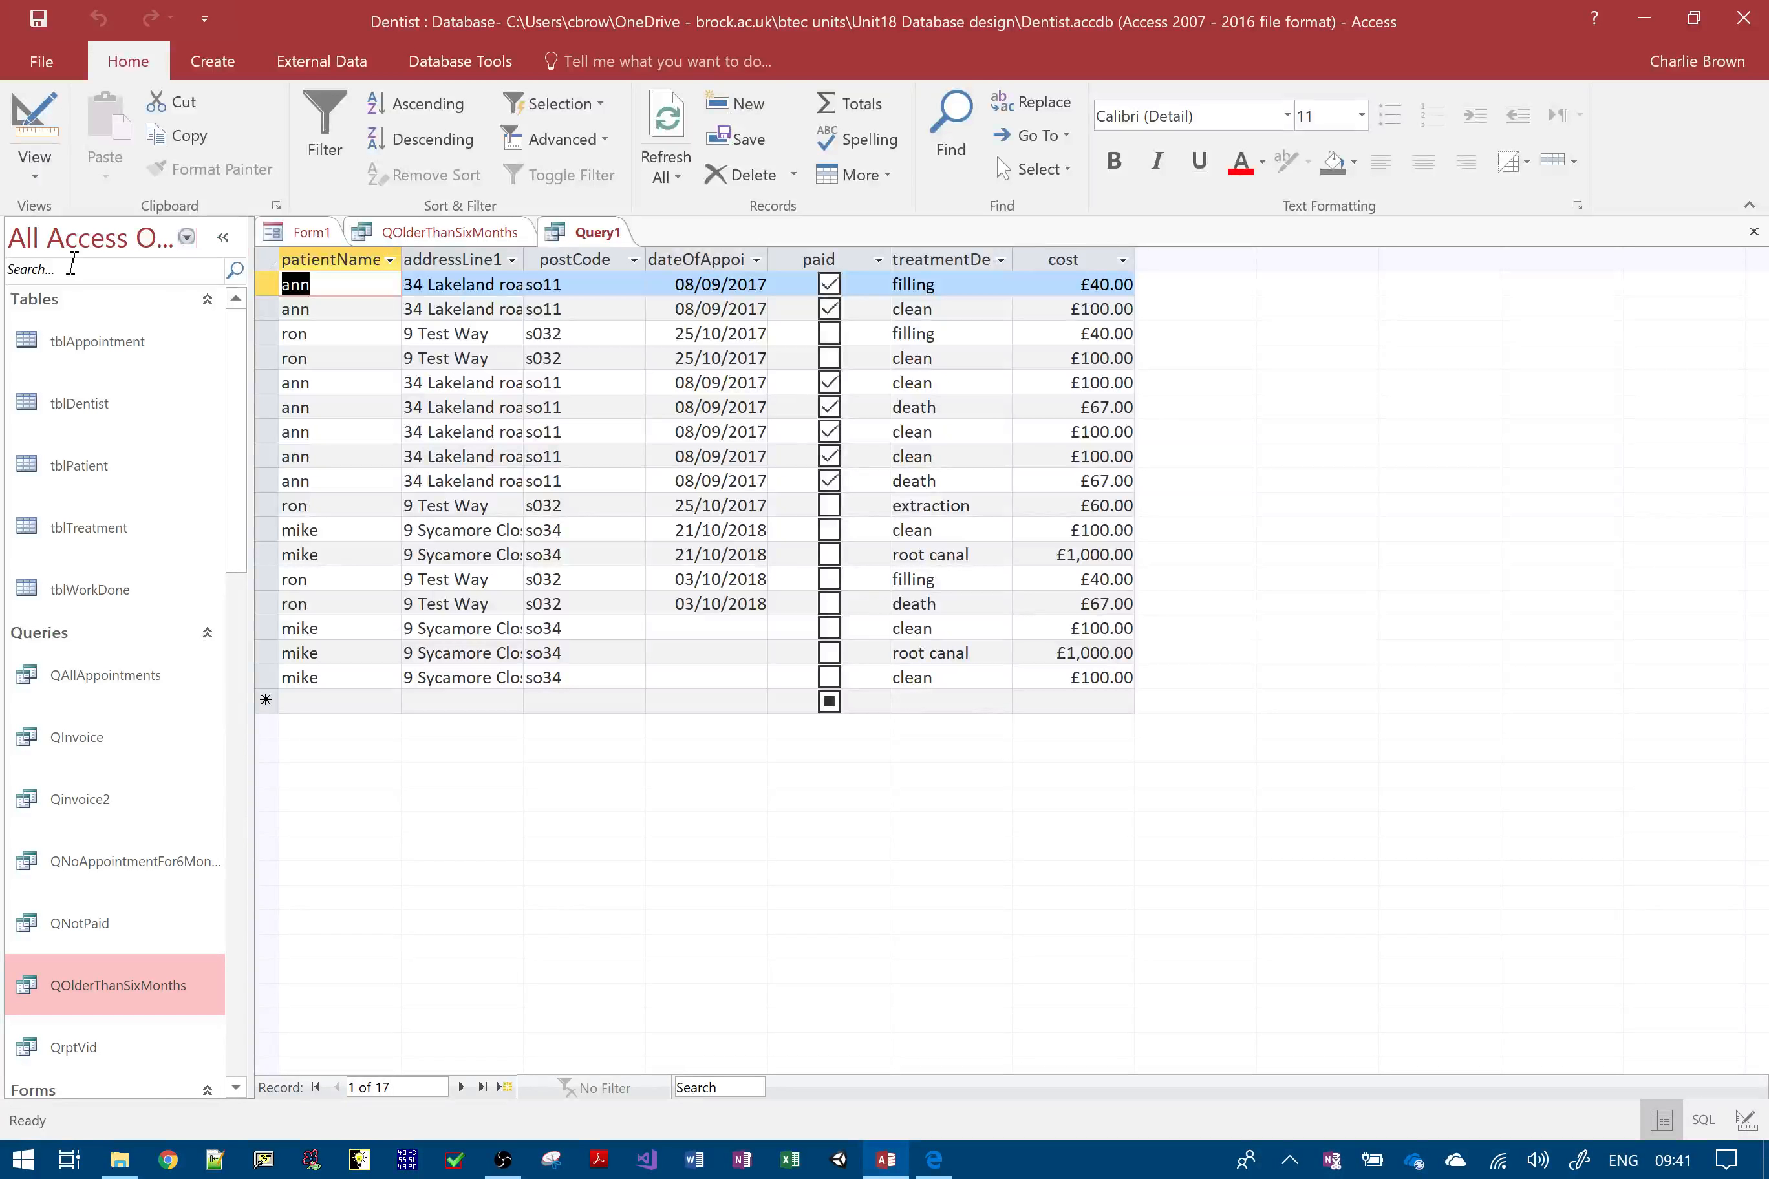
# - Set the patientName criterion to one patient's first name and run the query
pyautogui.click(34, 121)
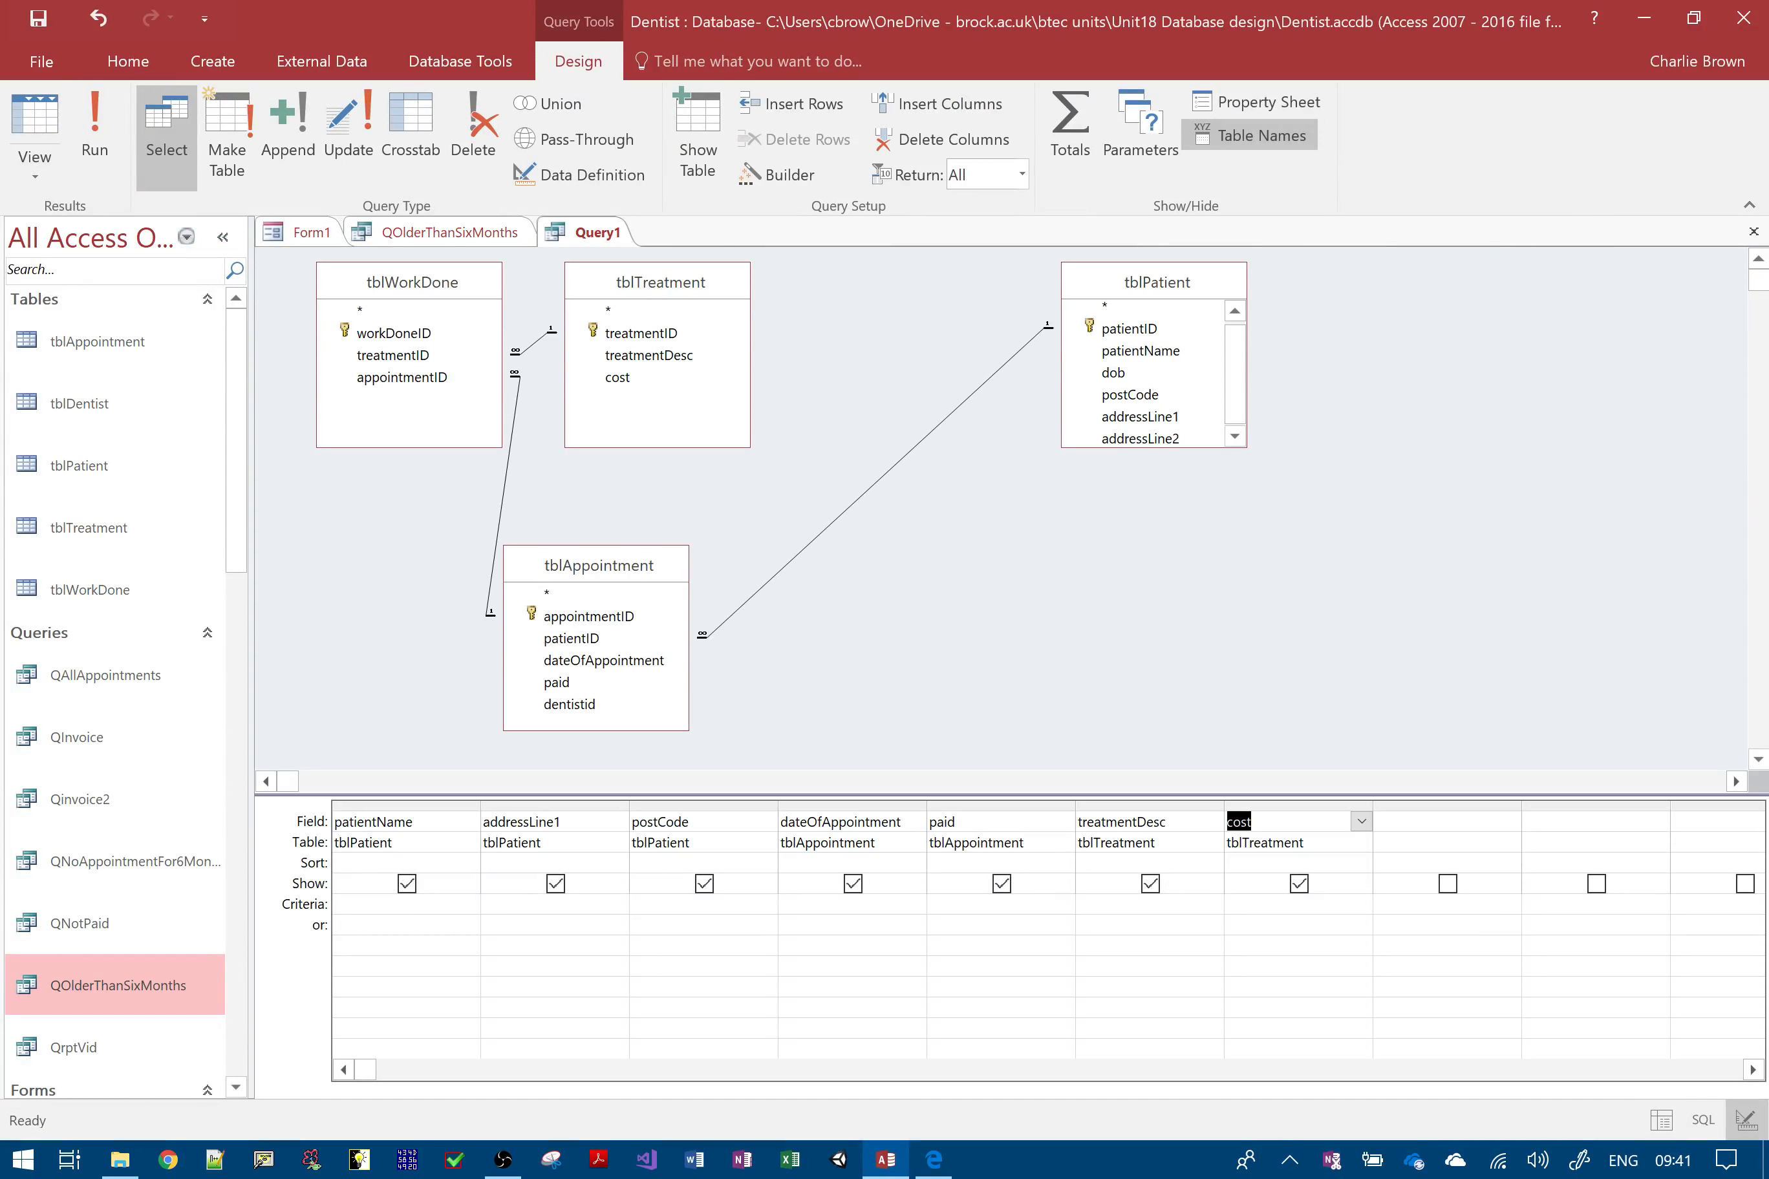
pyautogui.click(380, 905)
pyautogui.write('ann')
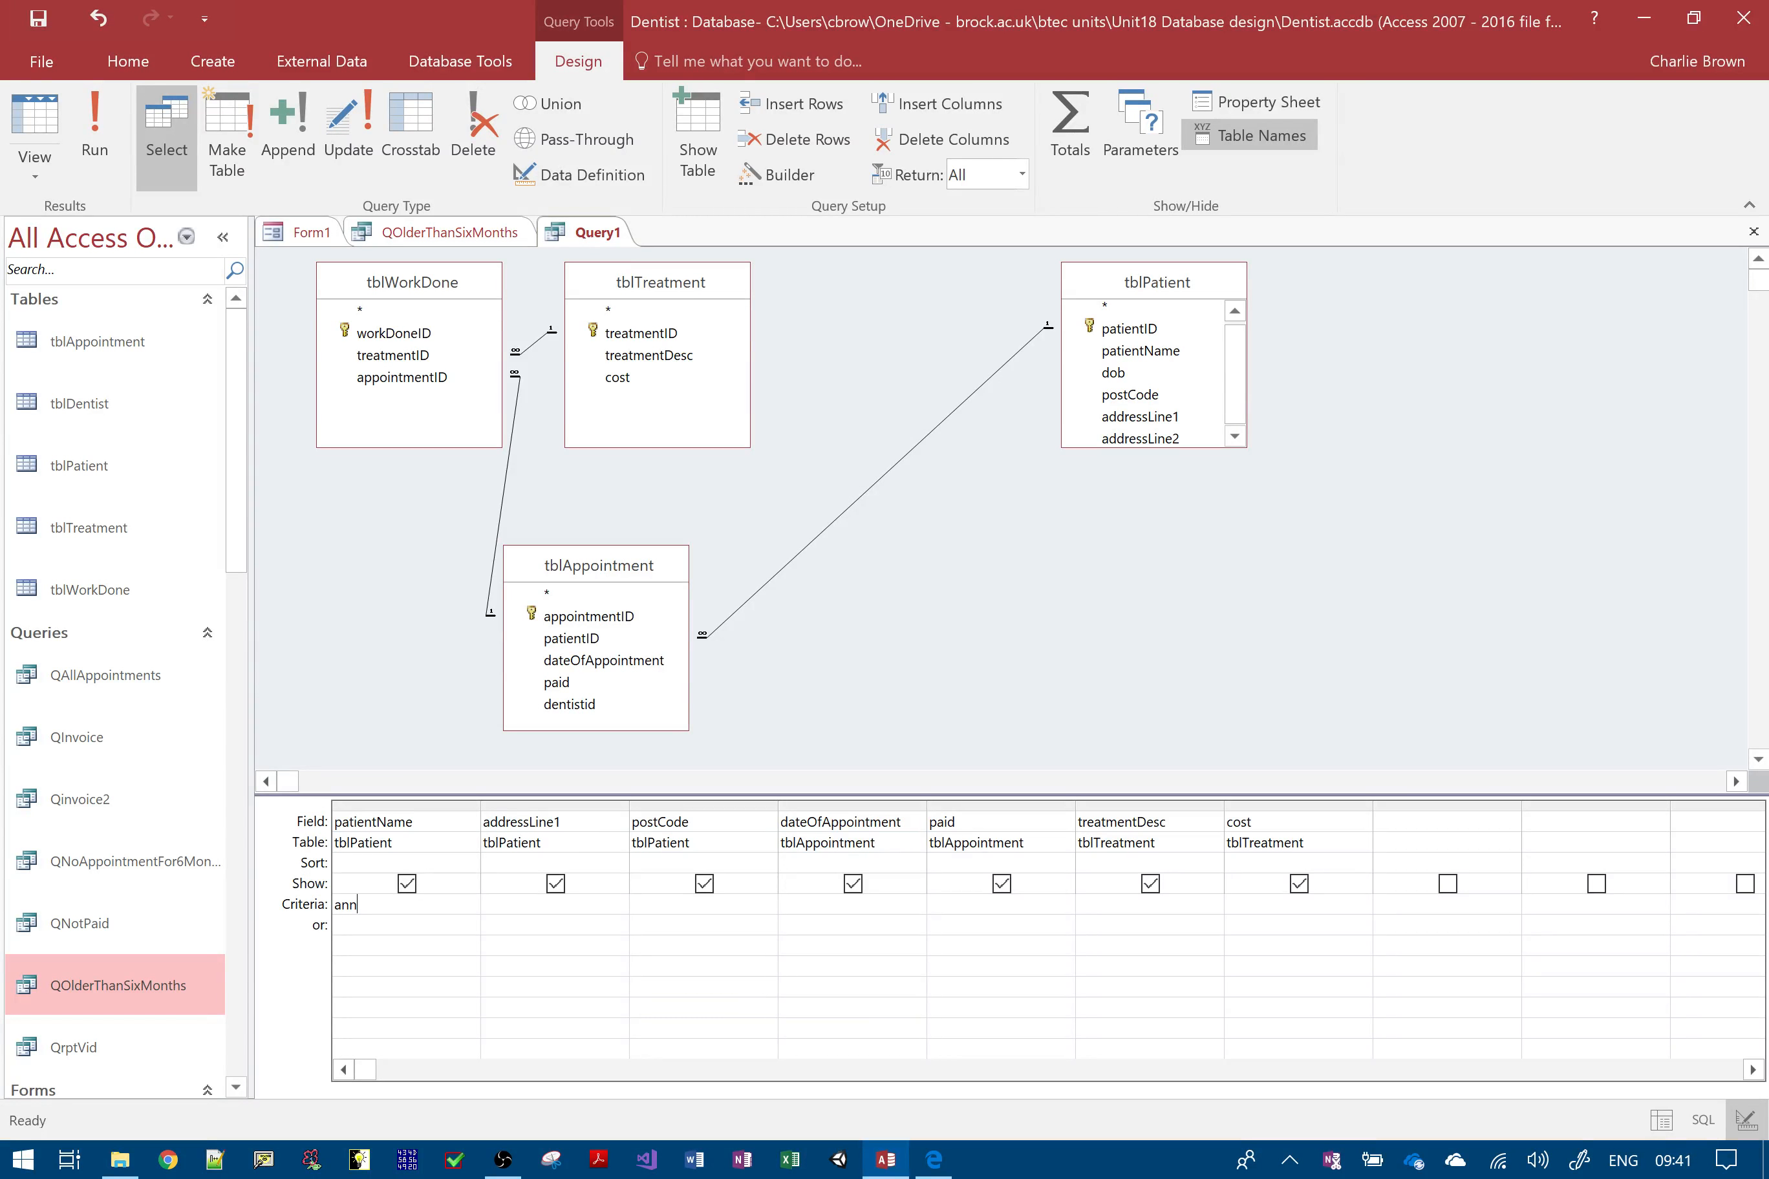
pyautogui.click(986, 676)
pyautogui.click(93, 148)
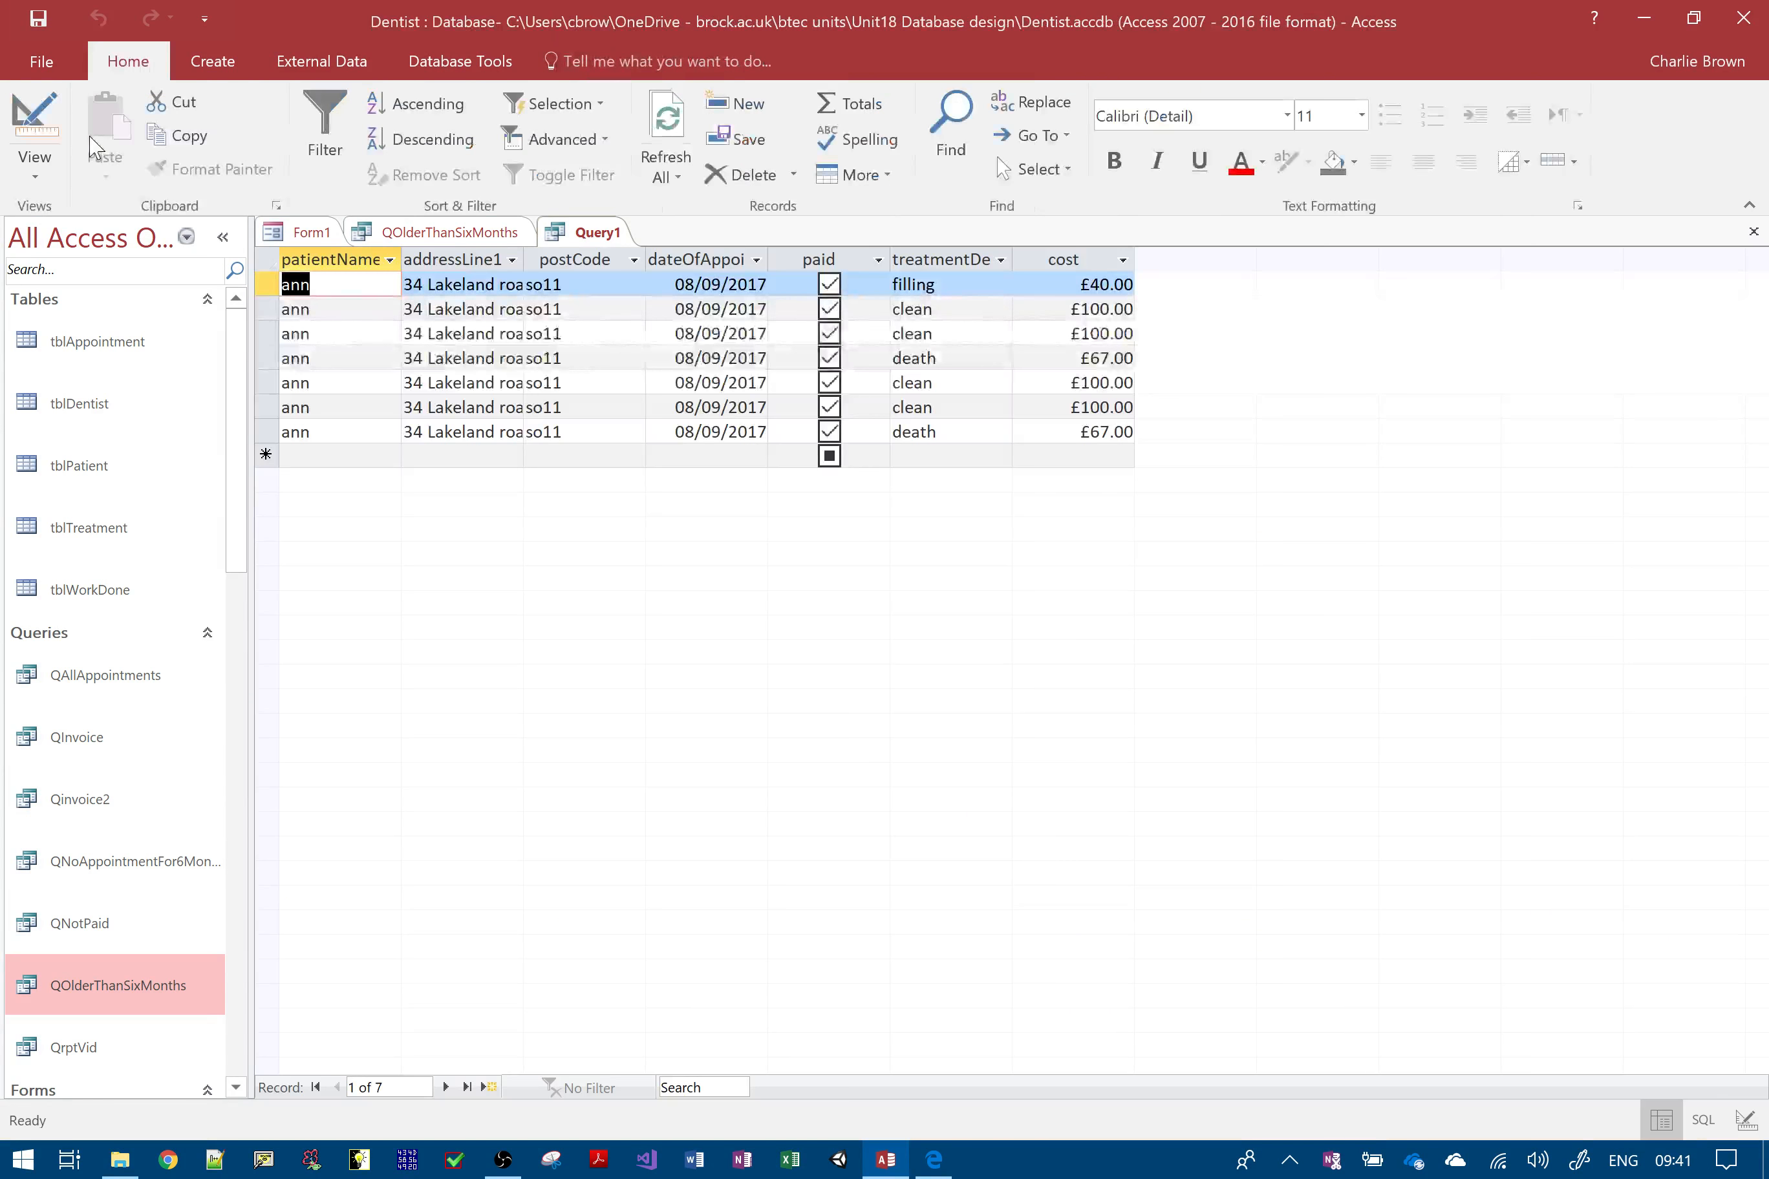
# - Replace the patientName criterion with the parameter [please enter your name] and run the query, supplying a patient's first name
pyautogui.click(12, 102)
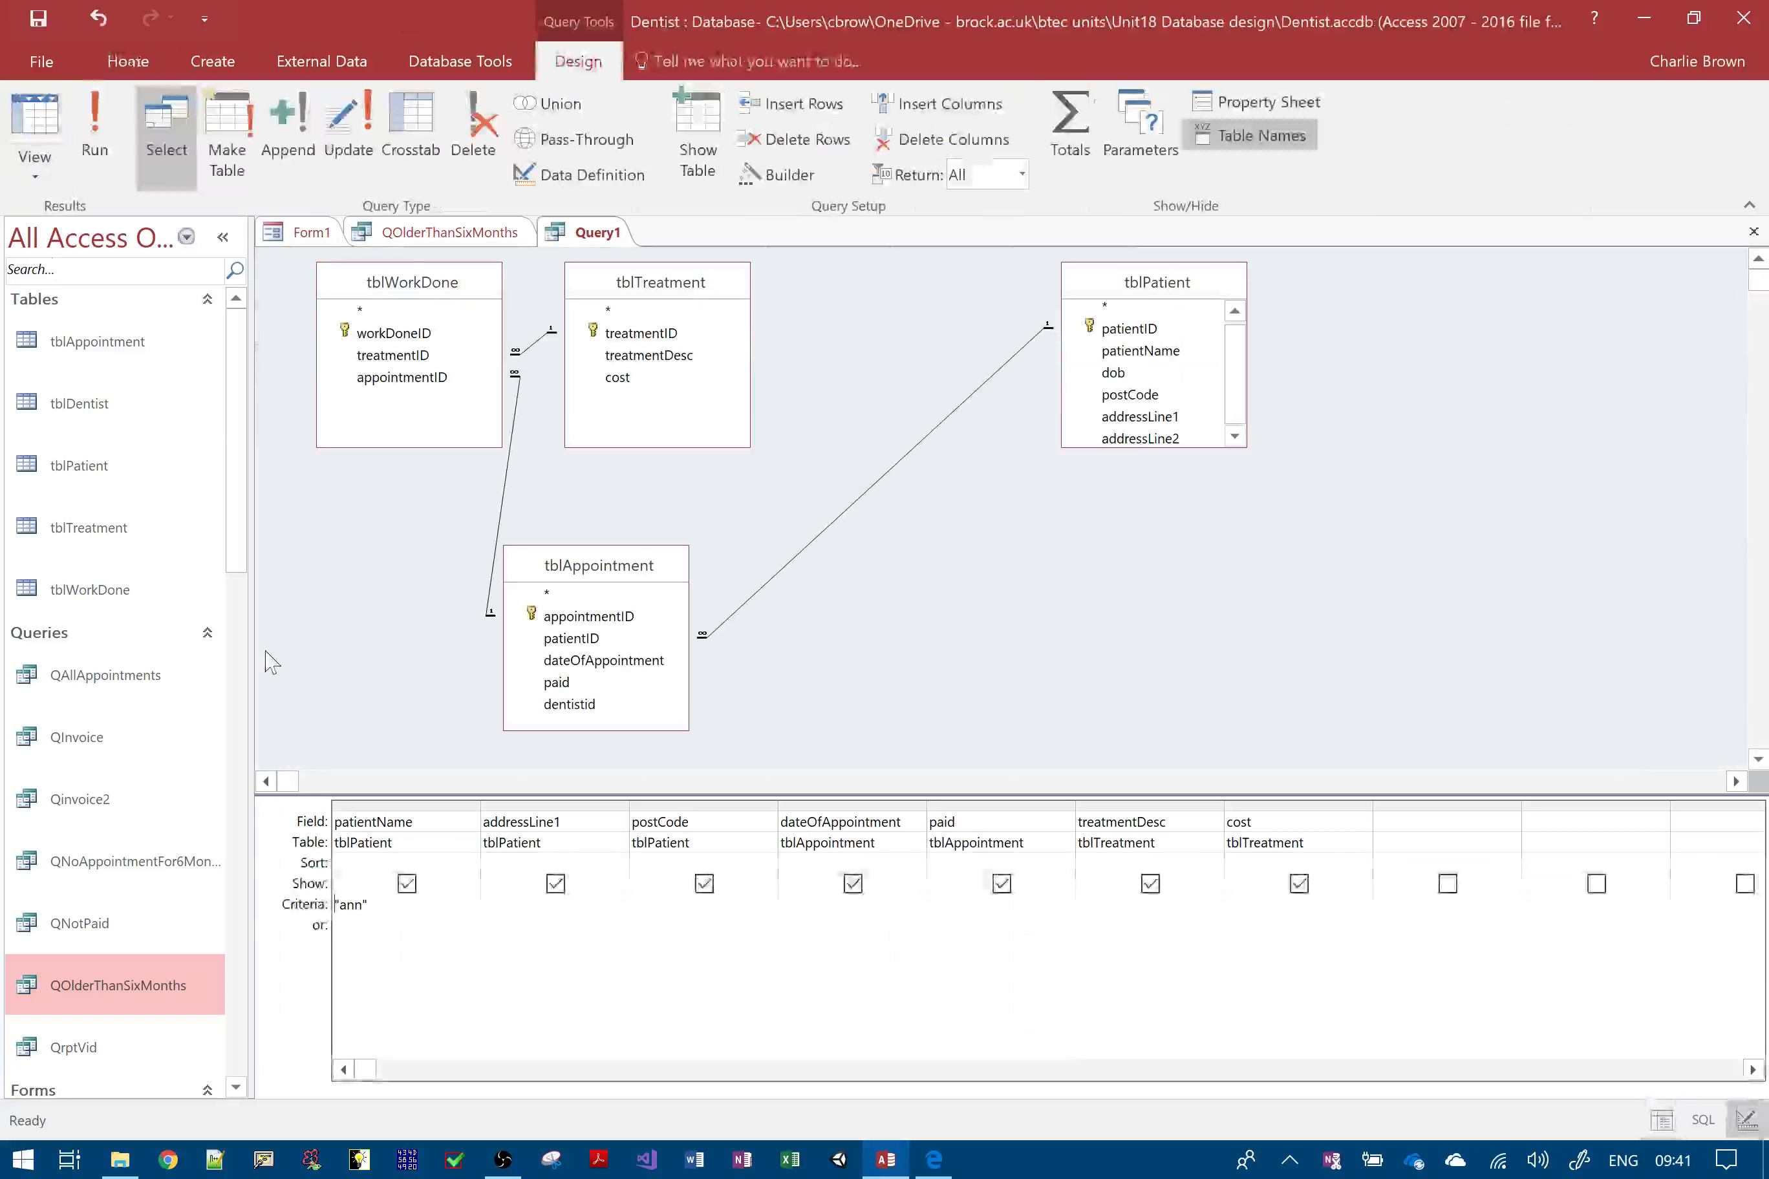
pyautogui.click(369, 905)
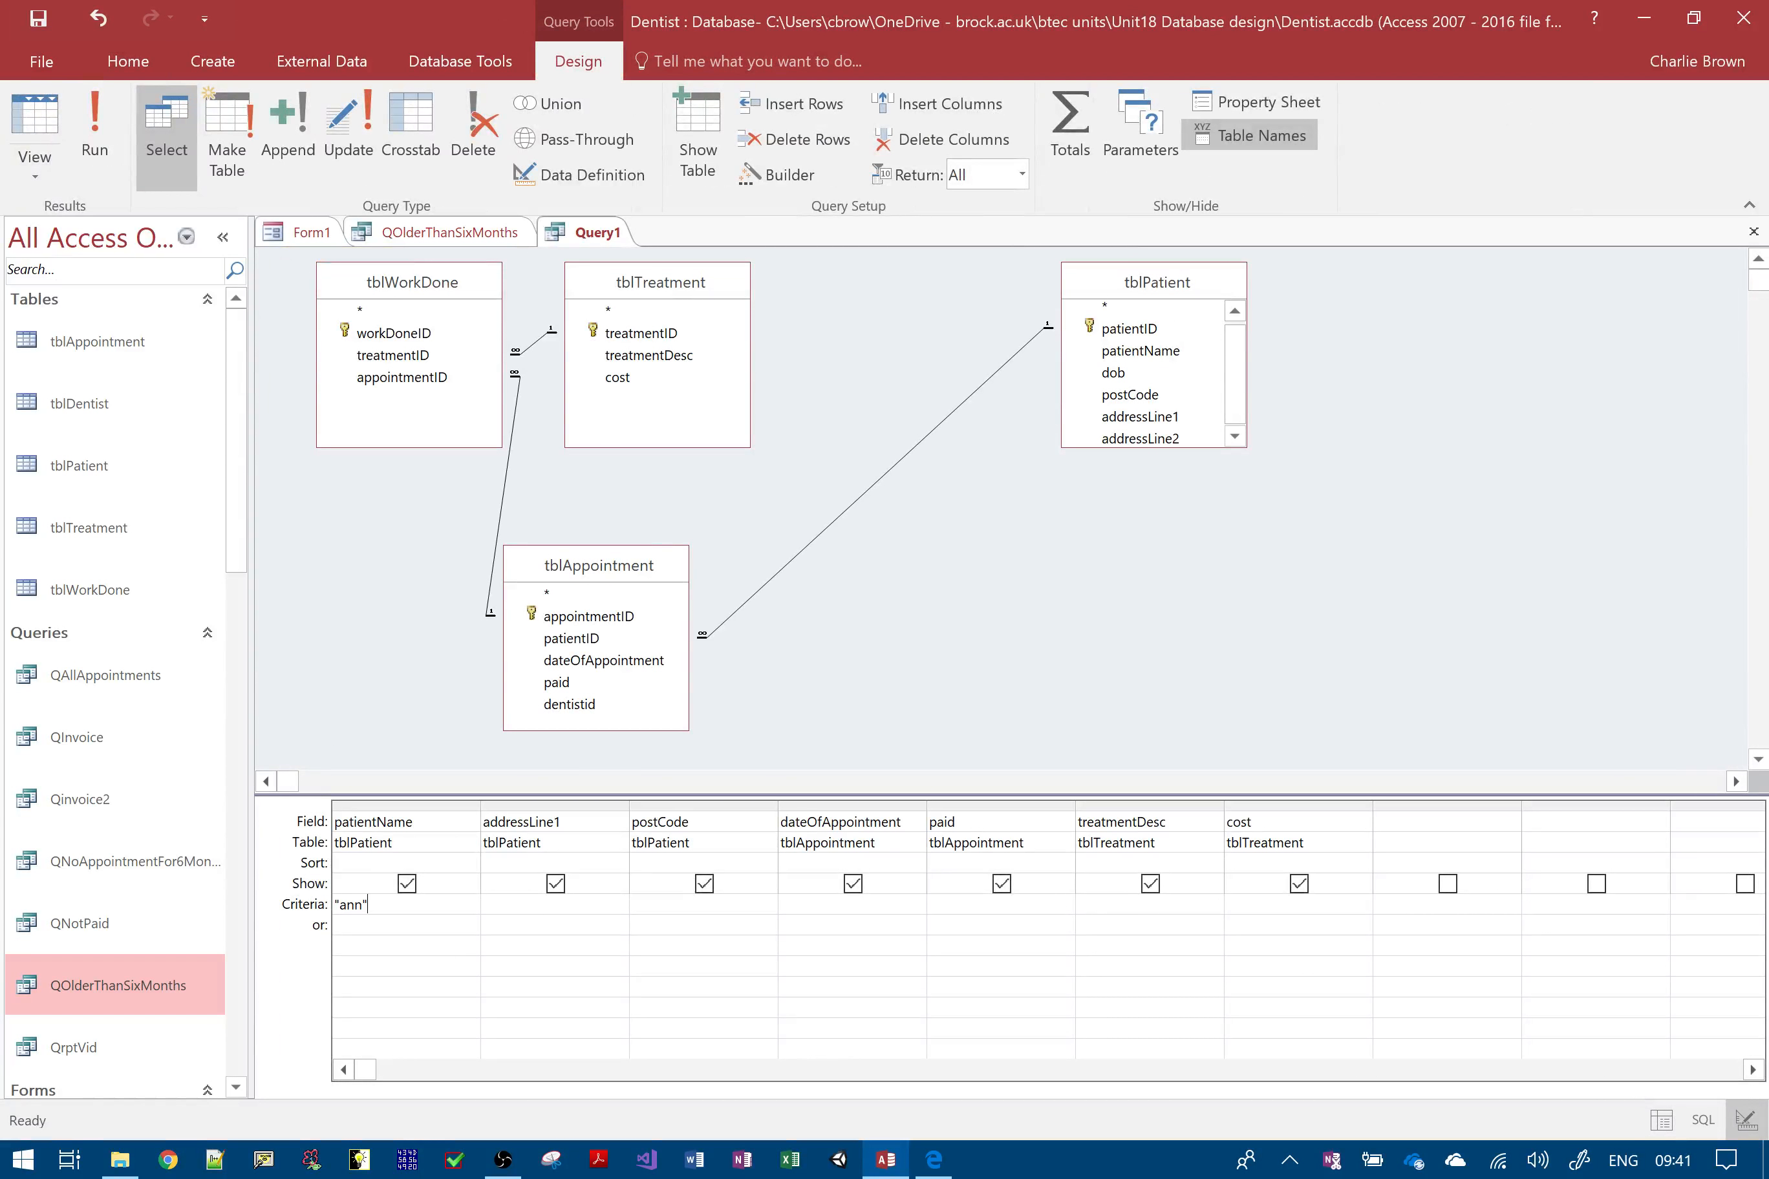
pyautogui.press('BackSpace')
pyautogui.press('BackSpace')
pyautogui.press('BackSpace')
pyautogui.press('BackSpace')
pyautogui.write('[please enter your name]')
pyautogui.click(91, 143)
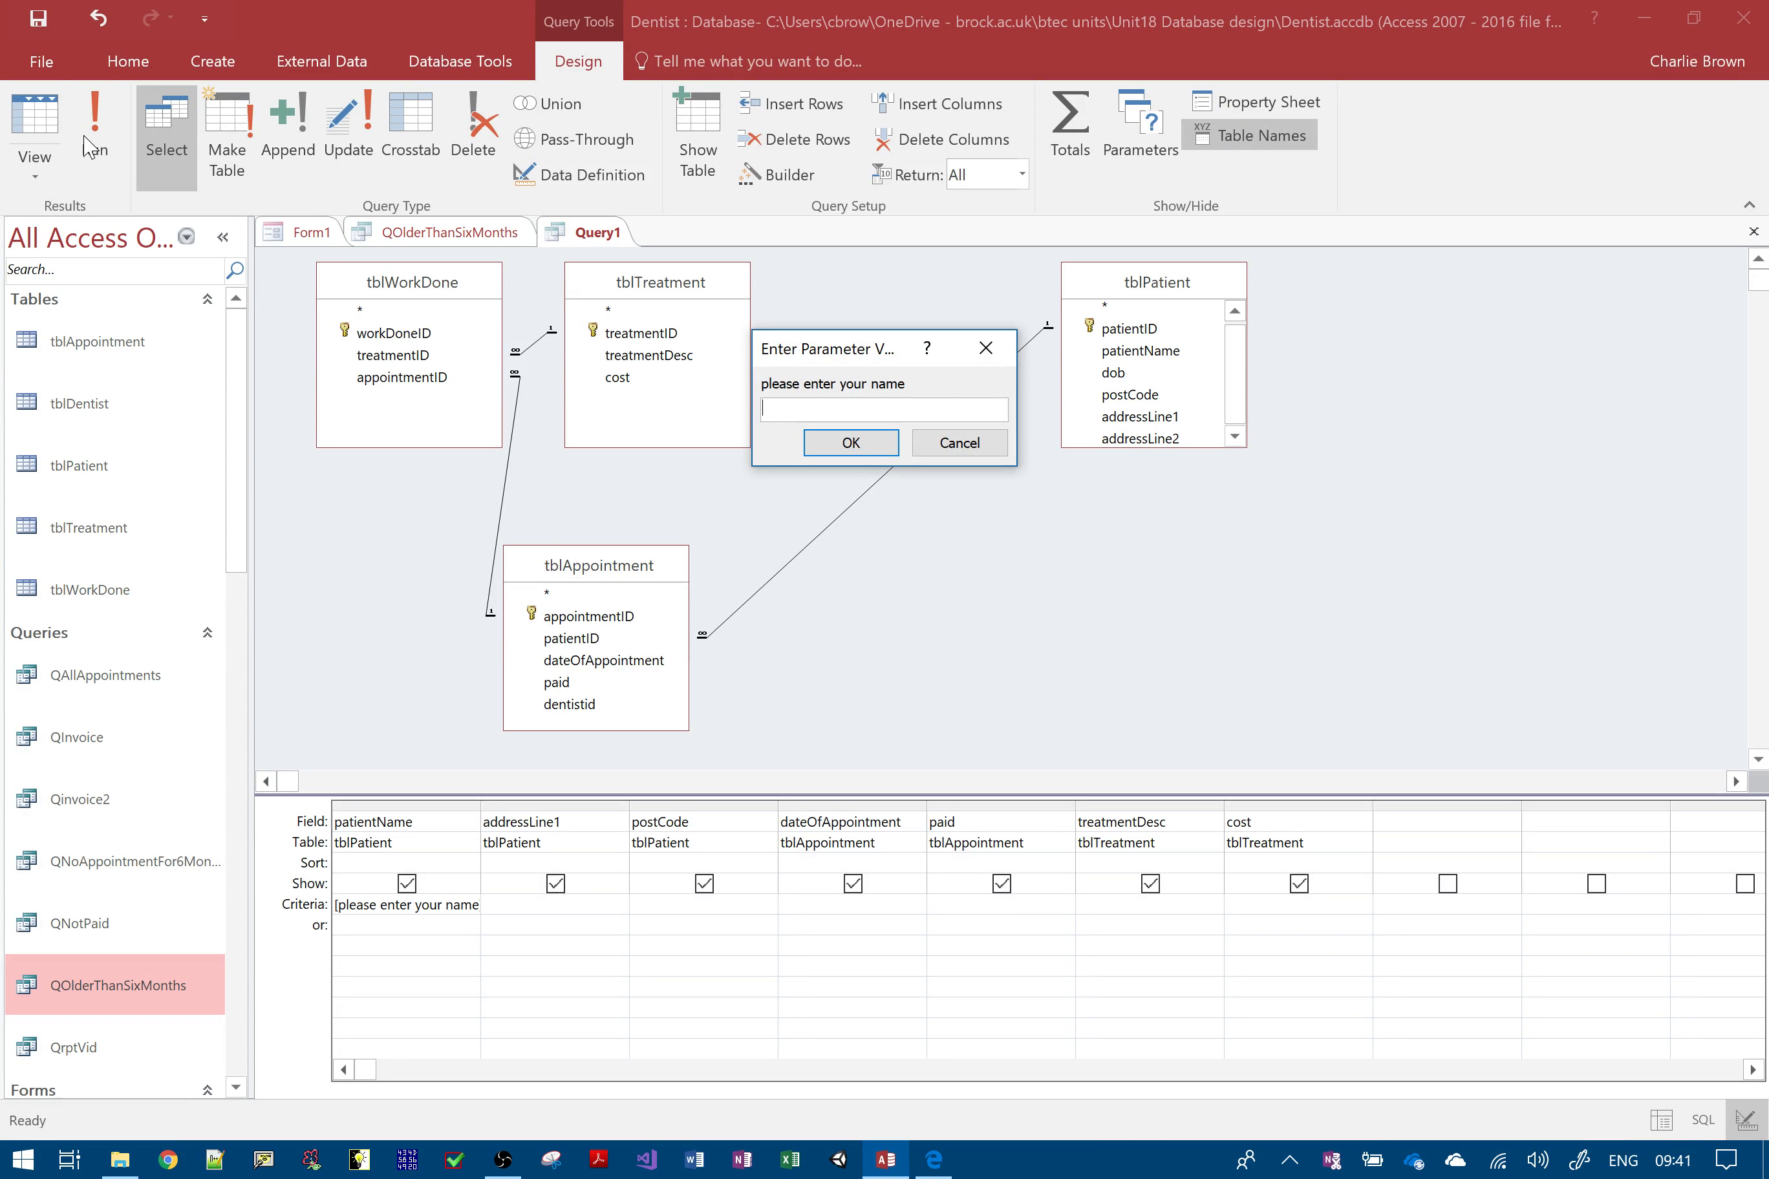
pyautogui.write('ann')
pyautogui.click(845, 443)
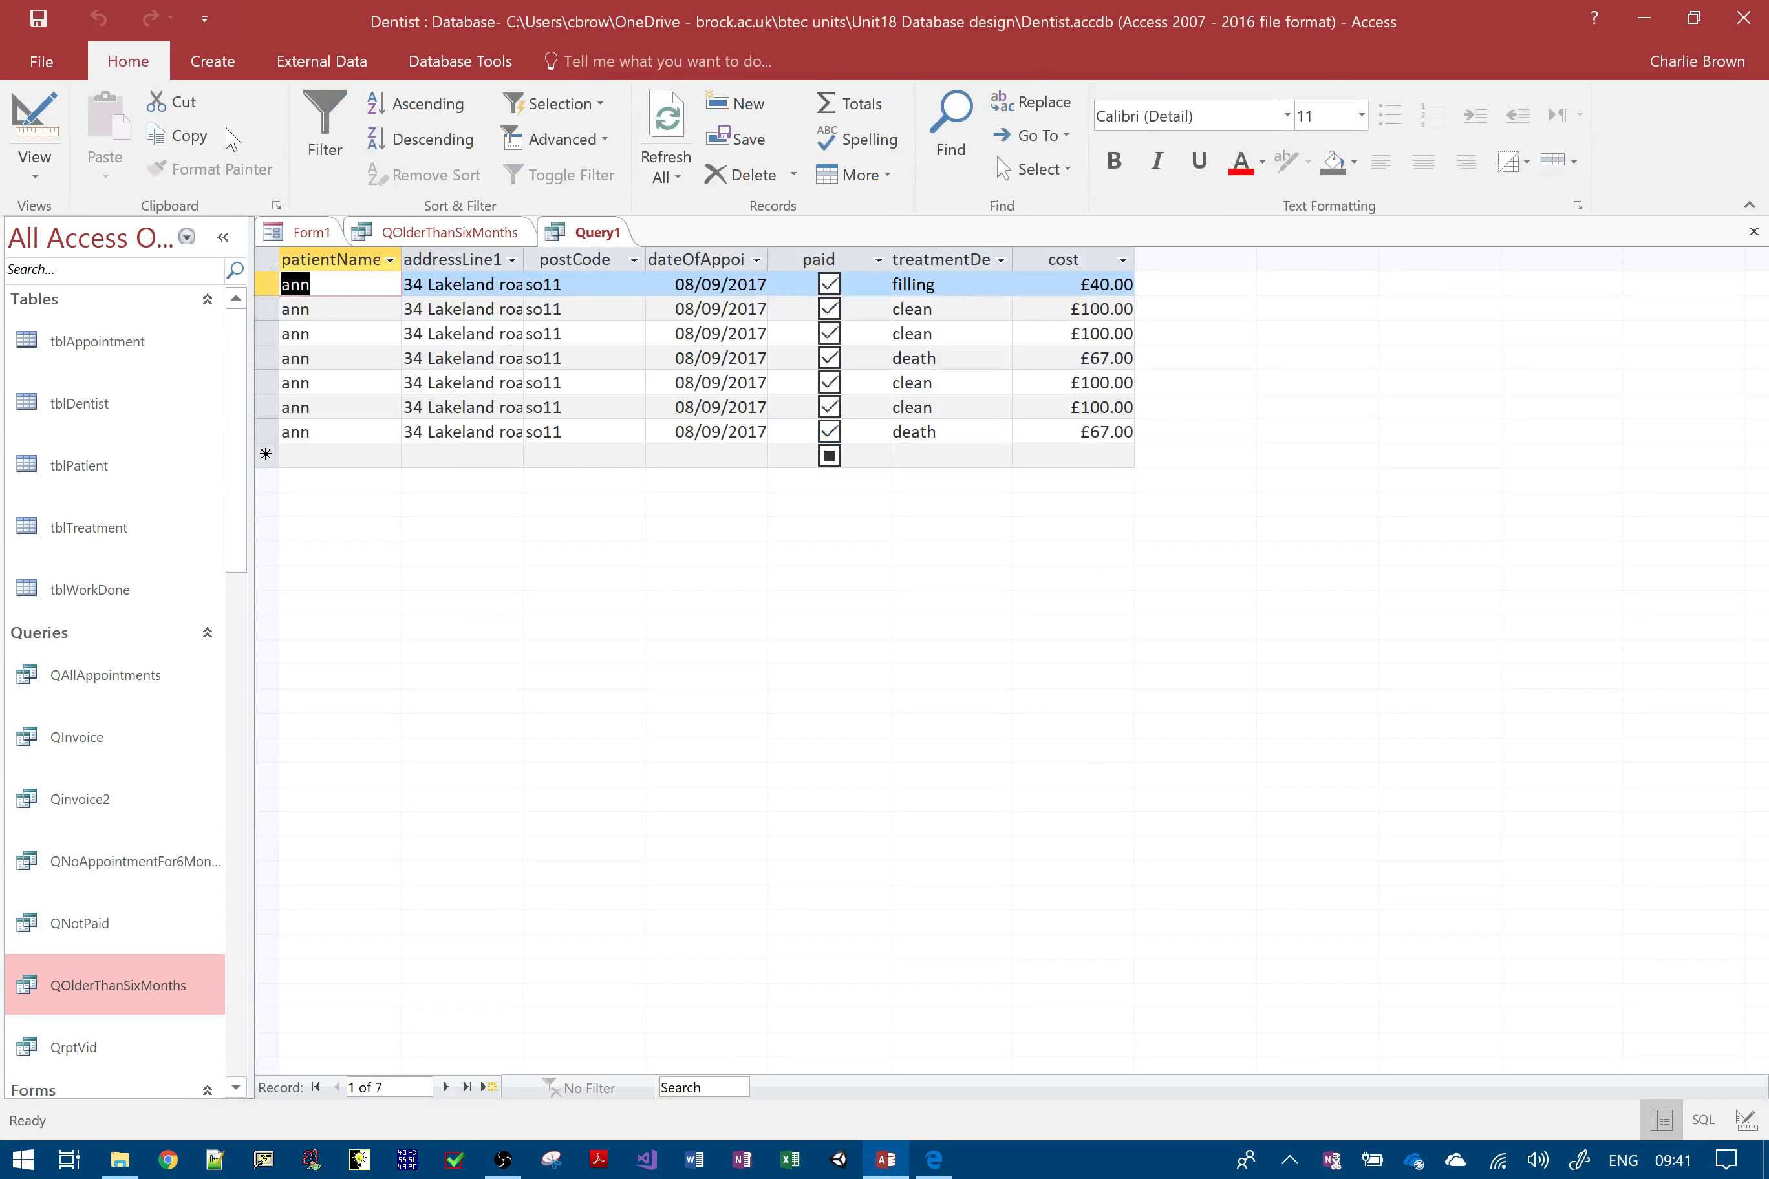
# - Rerun the parameter query from its design with a different first name
pyautogui.click(36, 122)
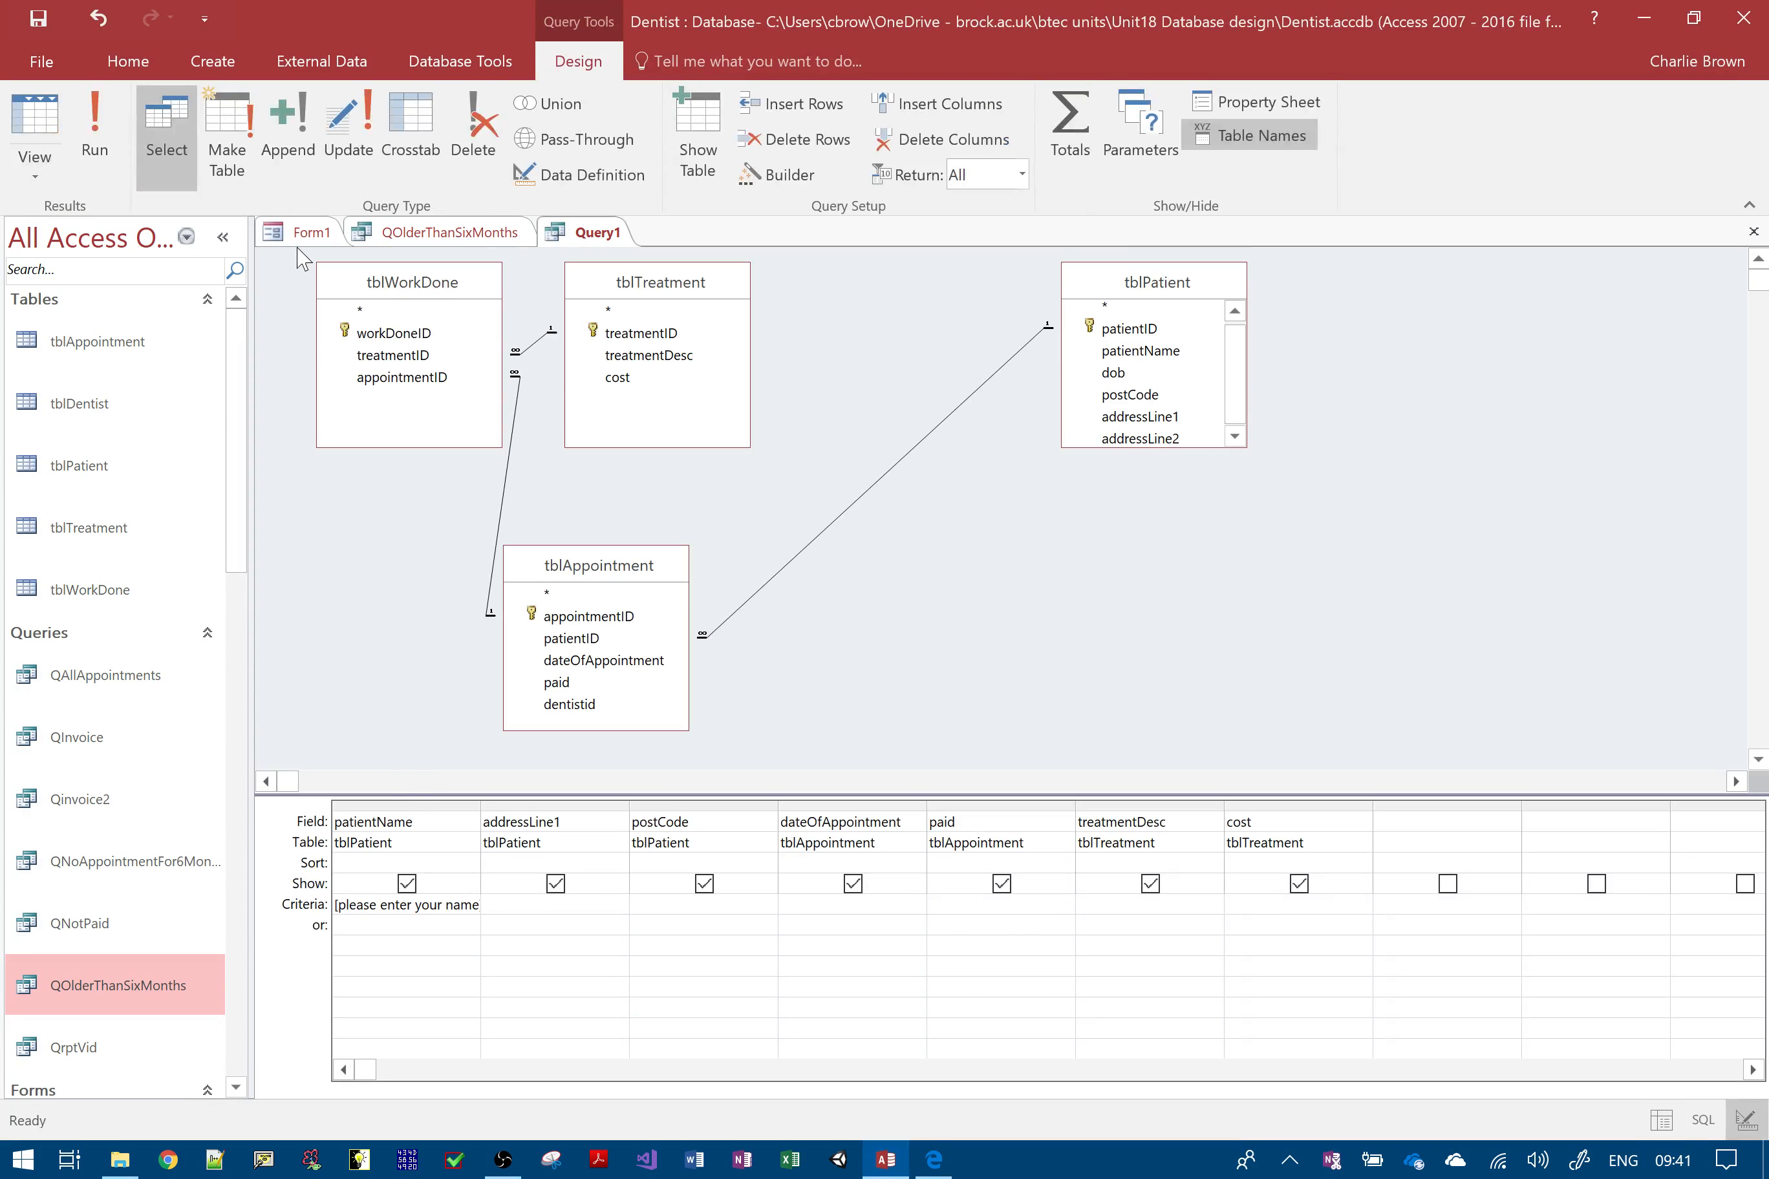
pyautogui.click(95, 121)
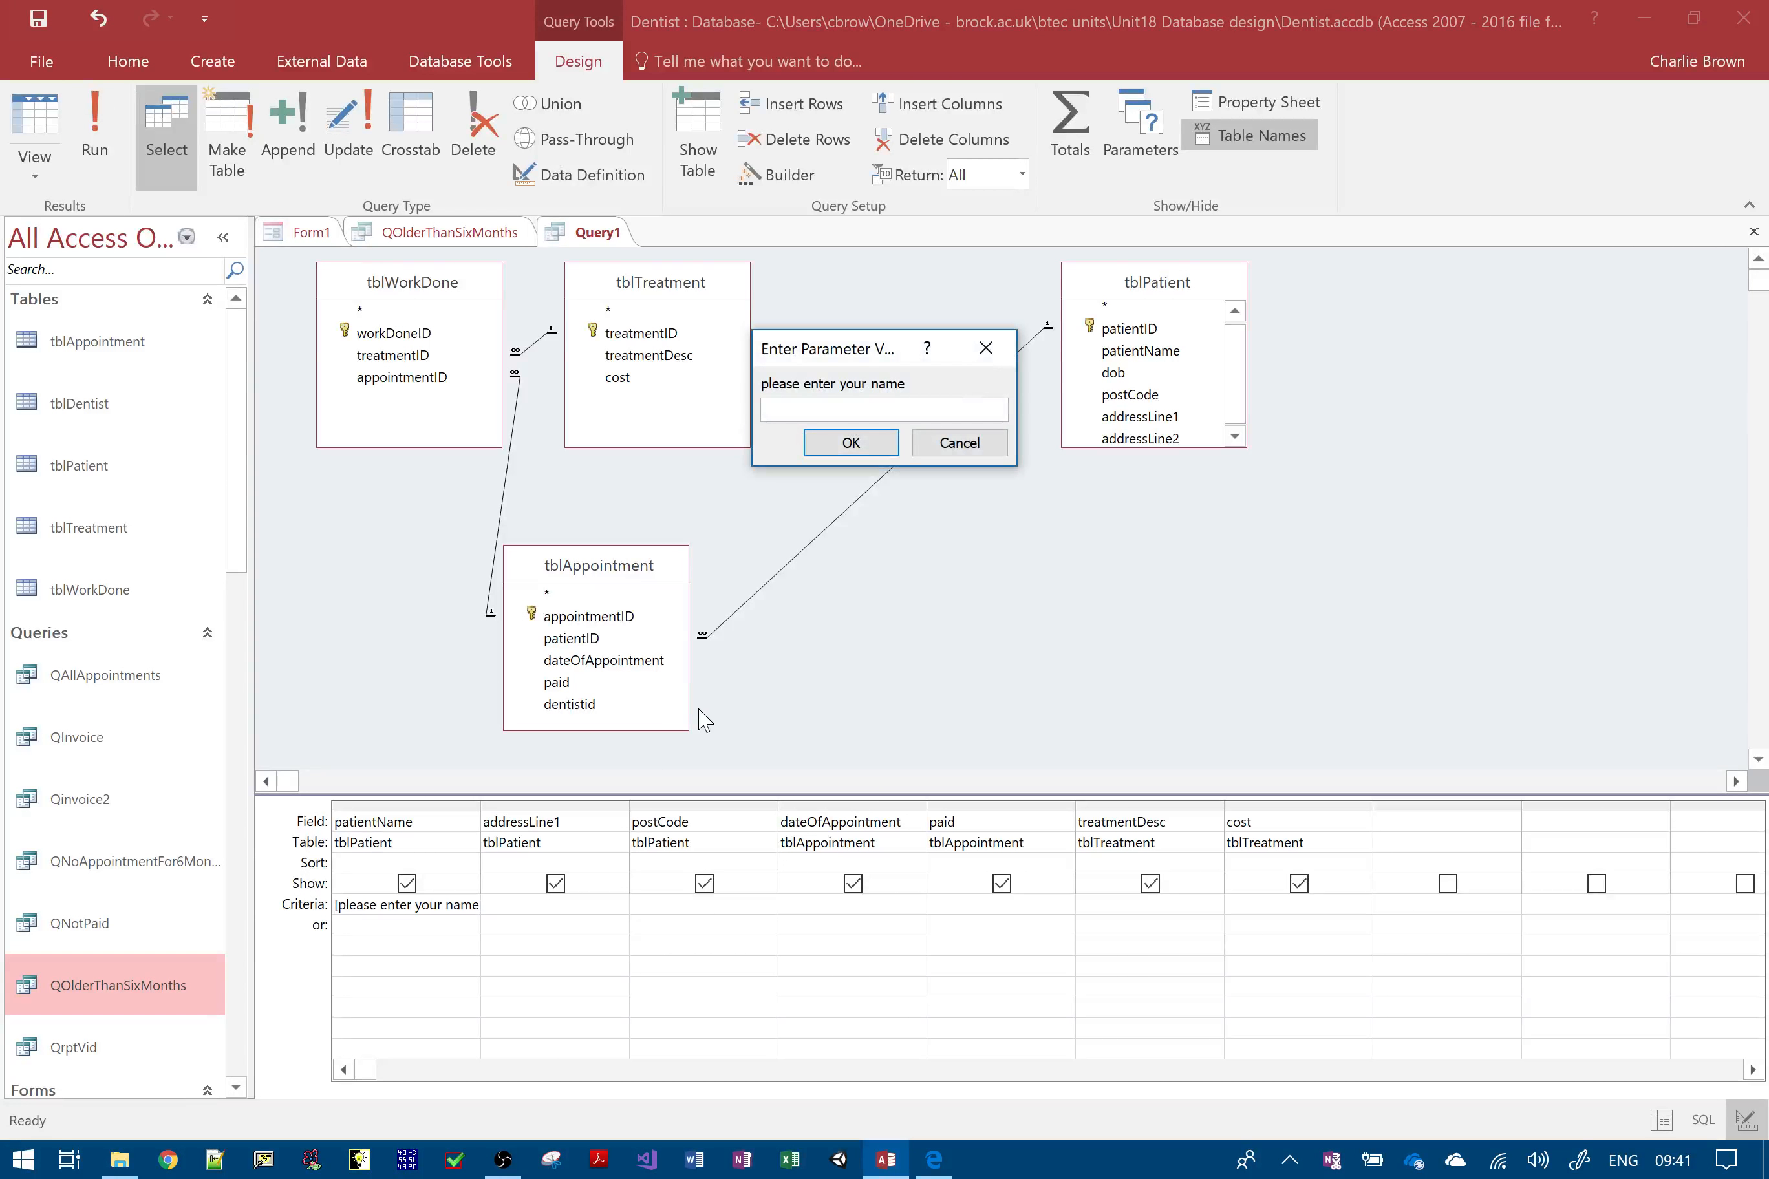
pyautogui.write('dave')
pyautogui.press('Return')
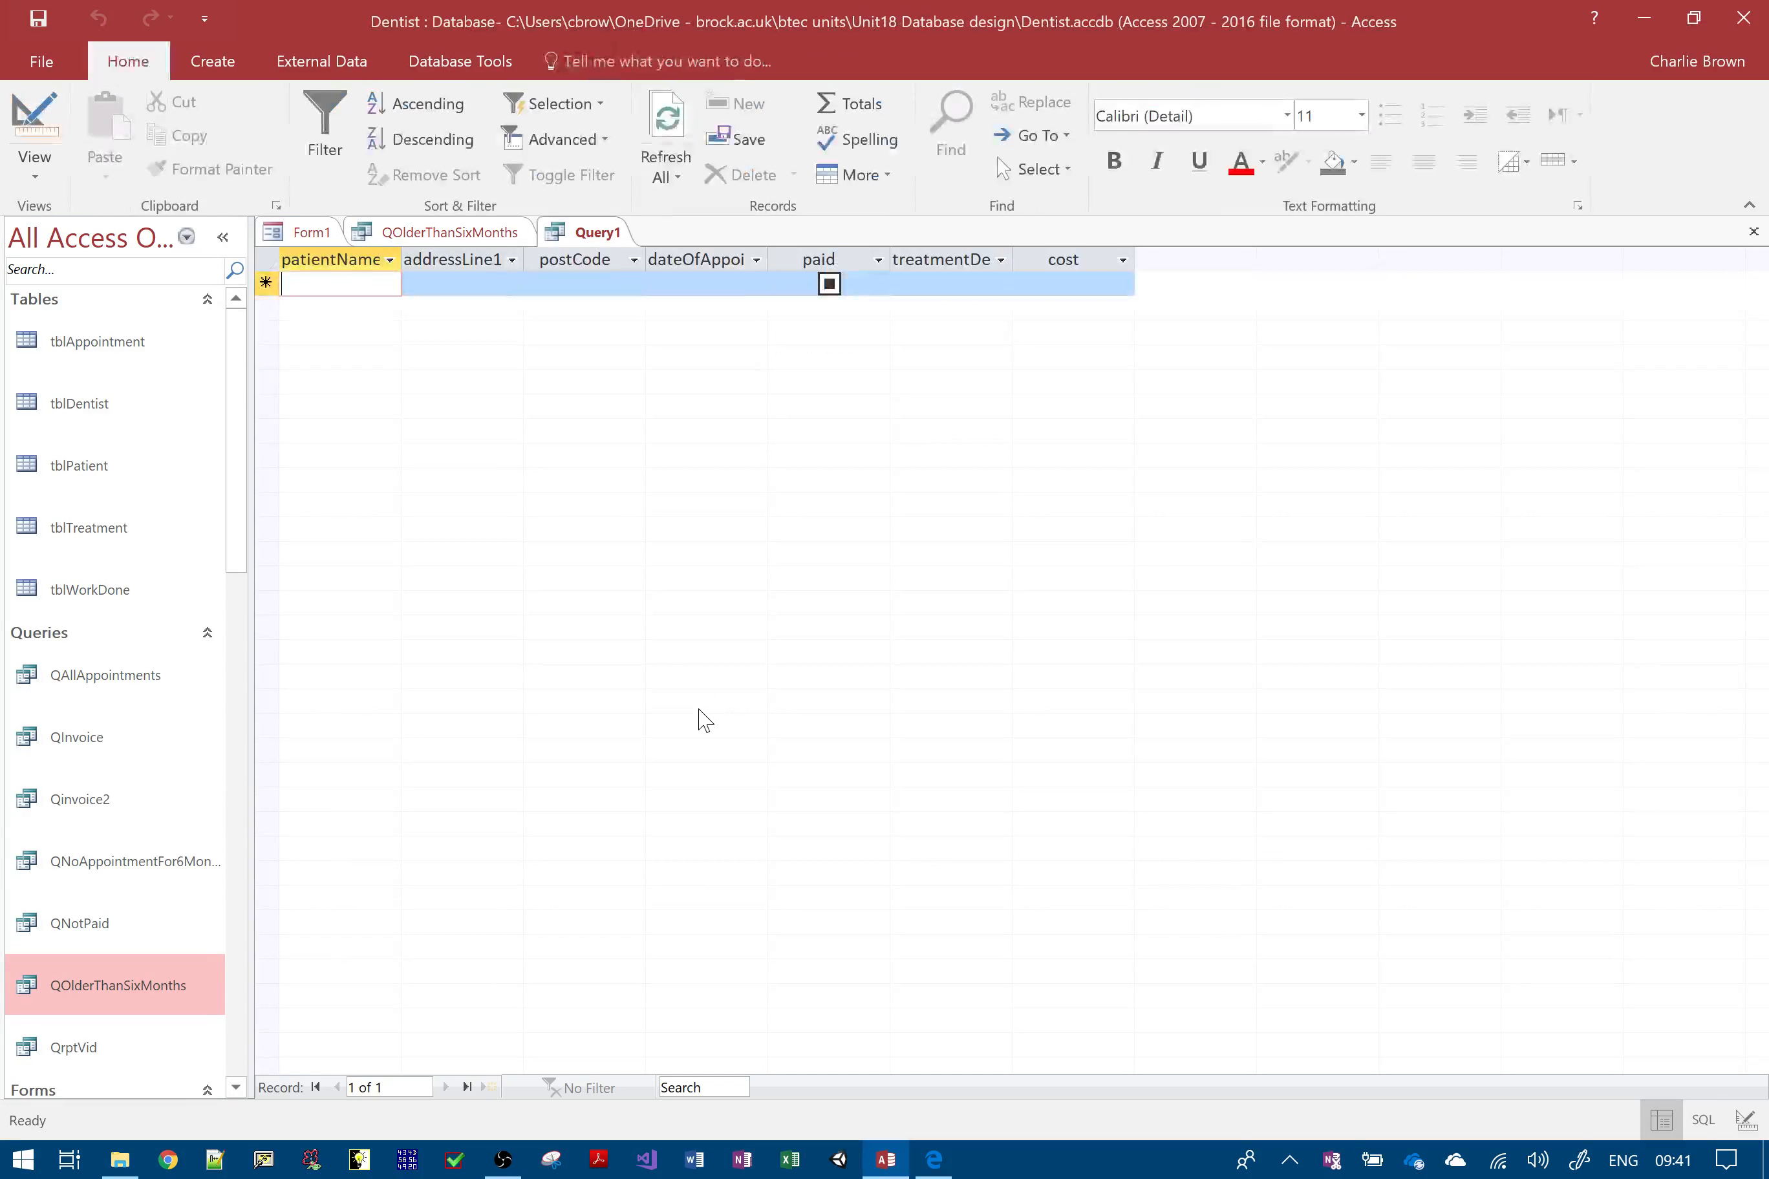
# - Clear the parameter criterion from the patientName column in the query design
pyautogui.click(50, 120)
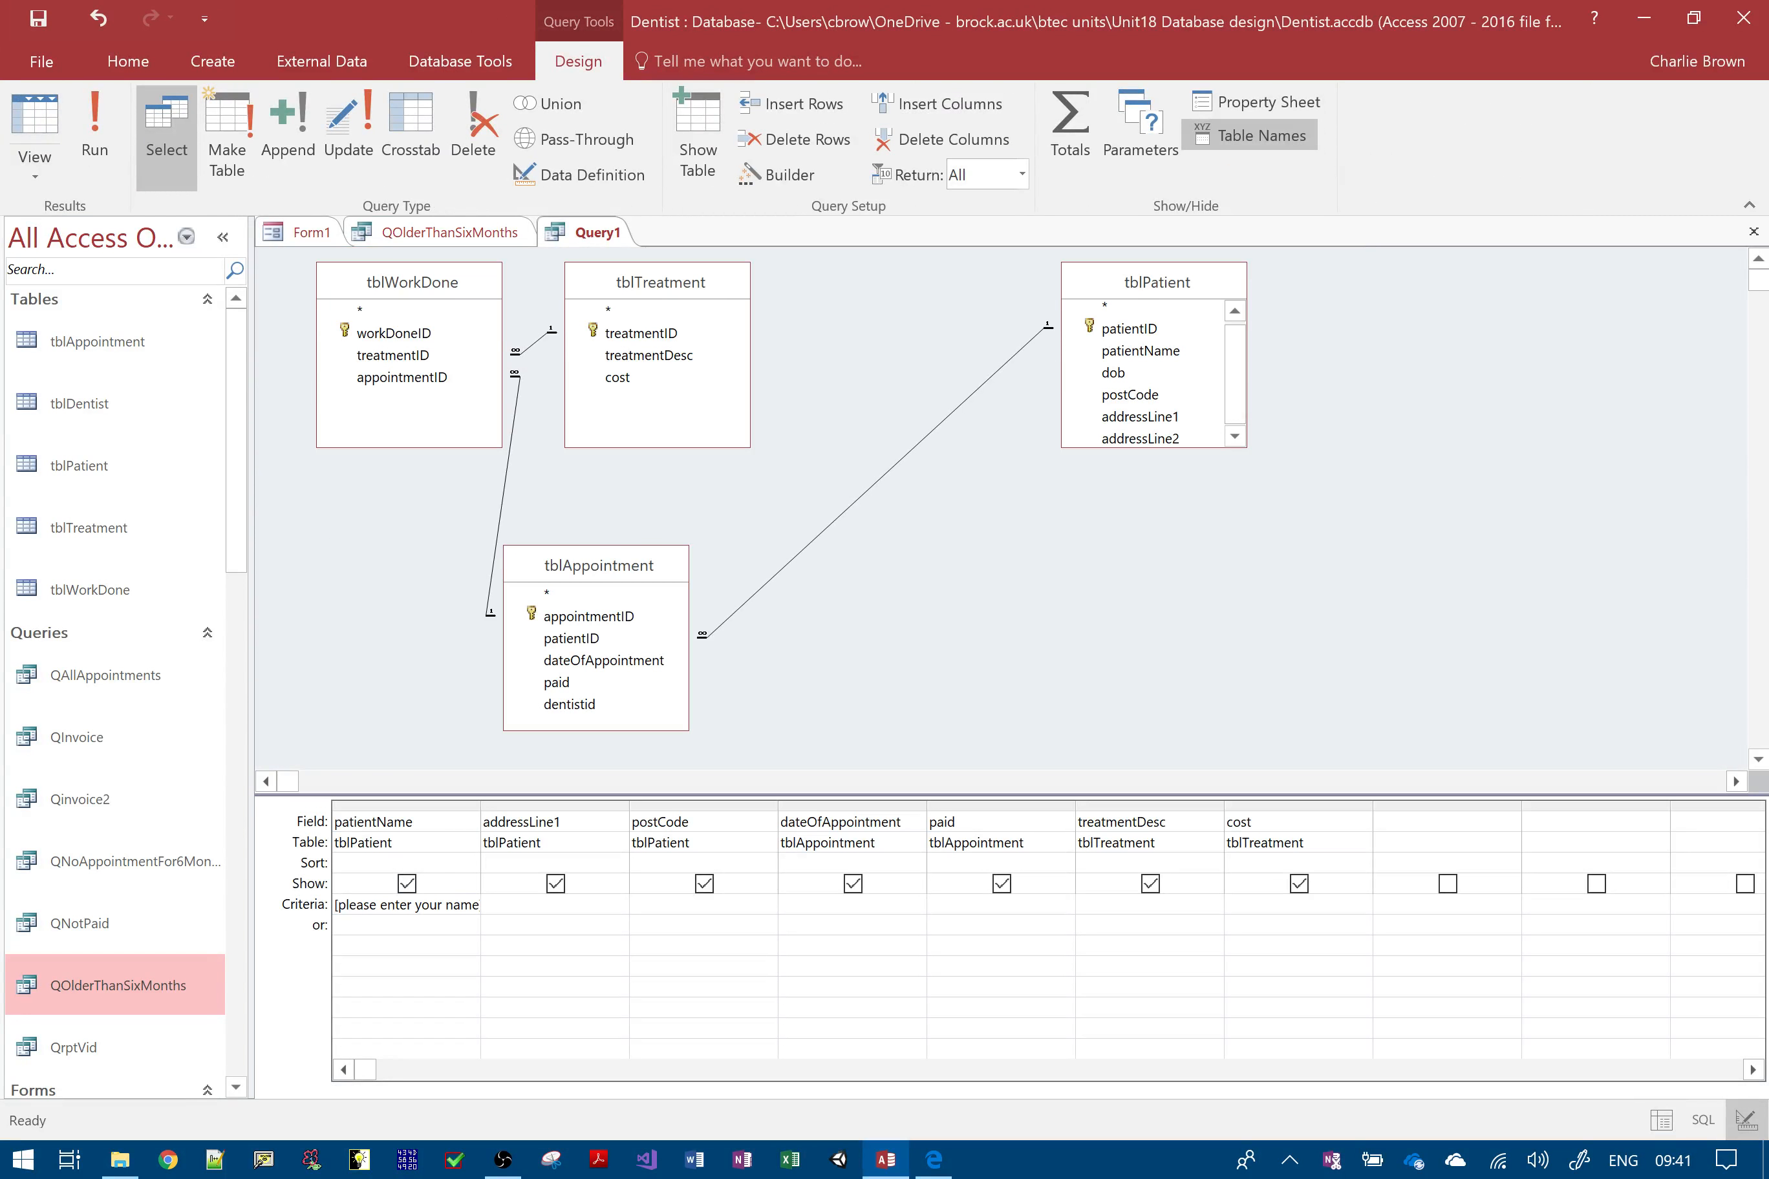
pyautogui.moveTo(336, 905); pyautogui.dragTo(482, 906)
pyautogui.press('Delete')
# - Set the criterion of the paid column to false and run the query
pyautogui.write('flase')
pyautogui.press('BackSpace')
pyautogui.press('BackSpace')
pyautogui.write('a')
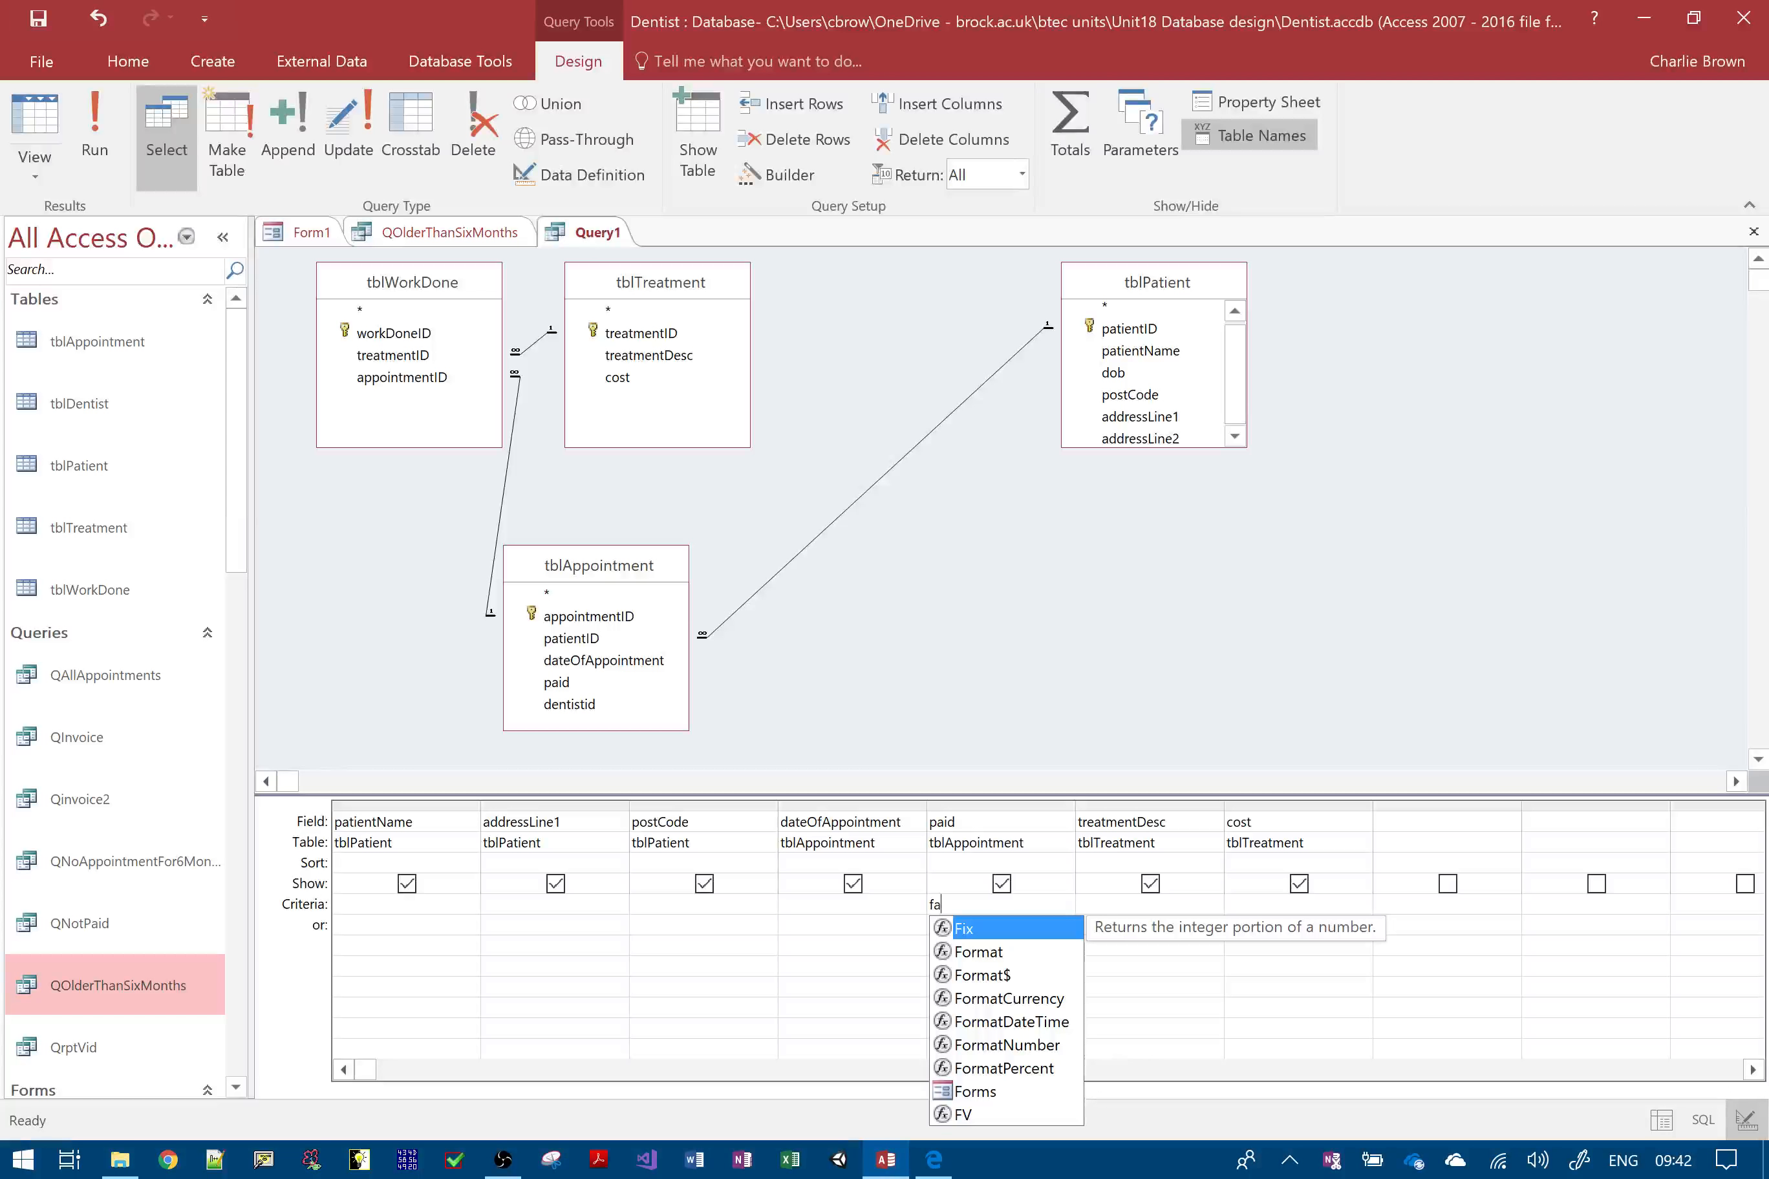
pyautogui.write('lse')
pyautogui.click(939, 643)
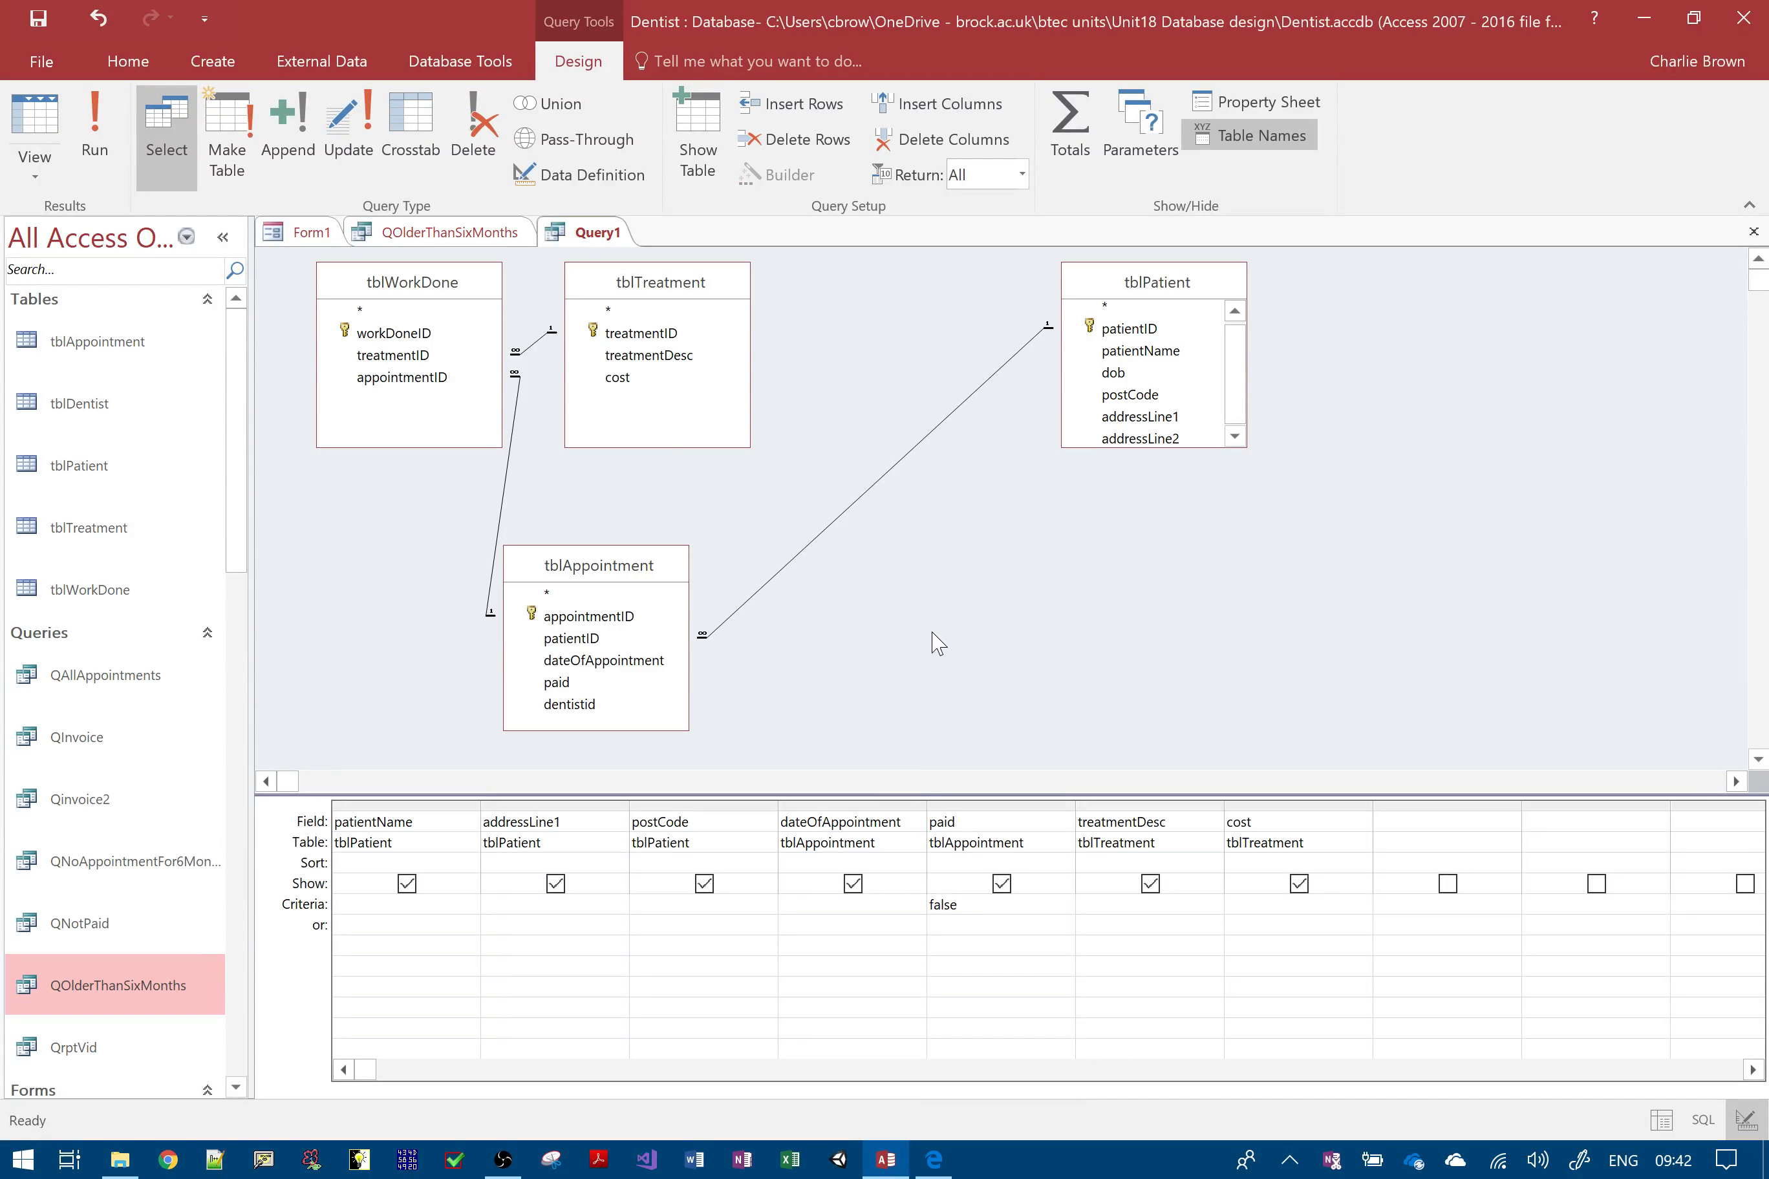
pyautogui.click(99, 125)
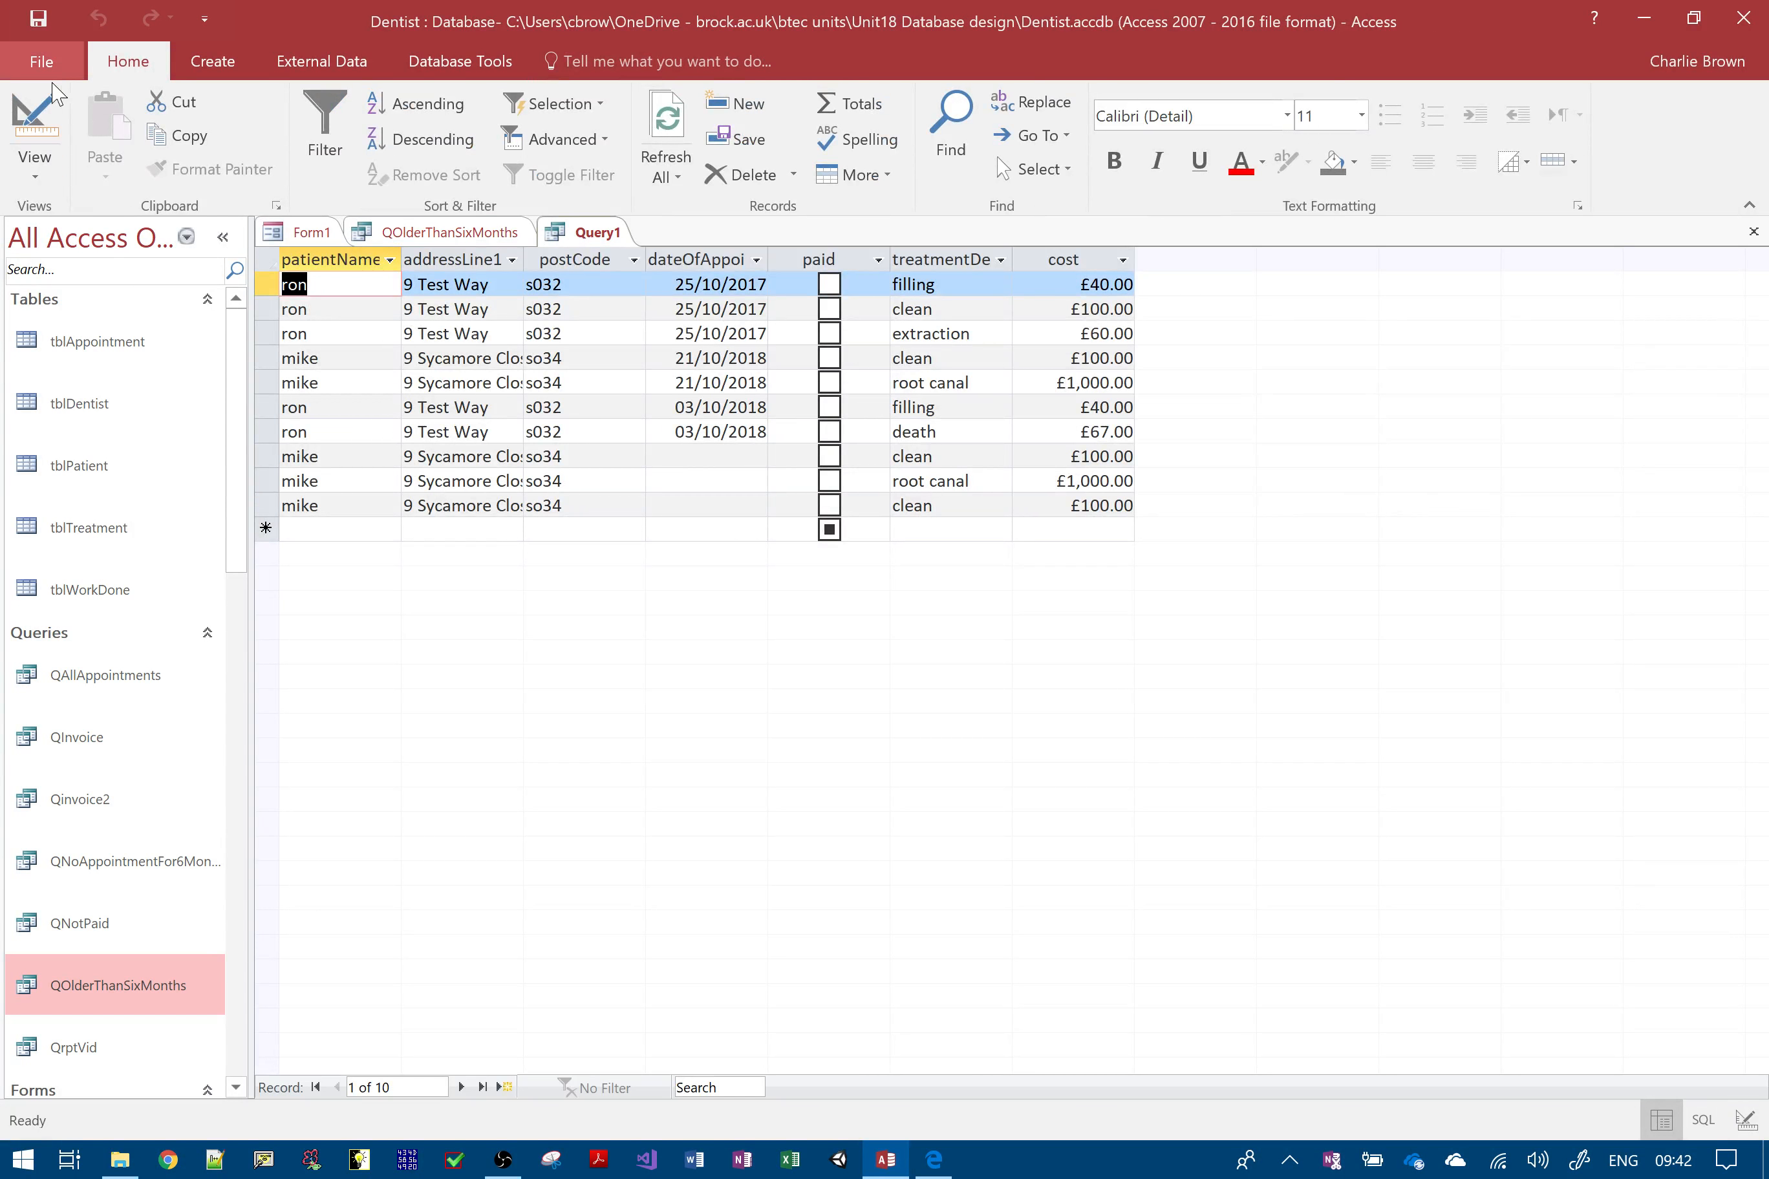
# - Return to the query design and set the dateOfAppointment criterion to <DateAdd("m",-3,Date()) to find appointments more than three months old
pyautogui.click(35, 122)
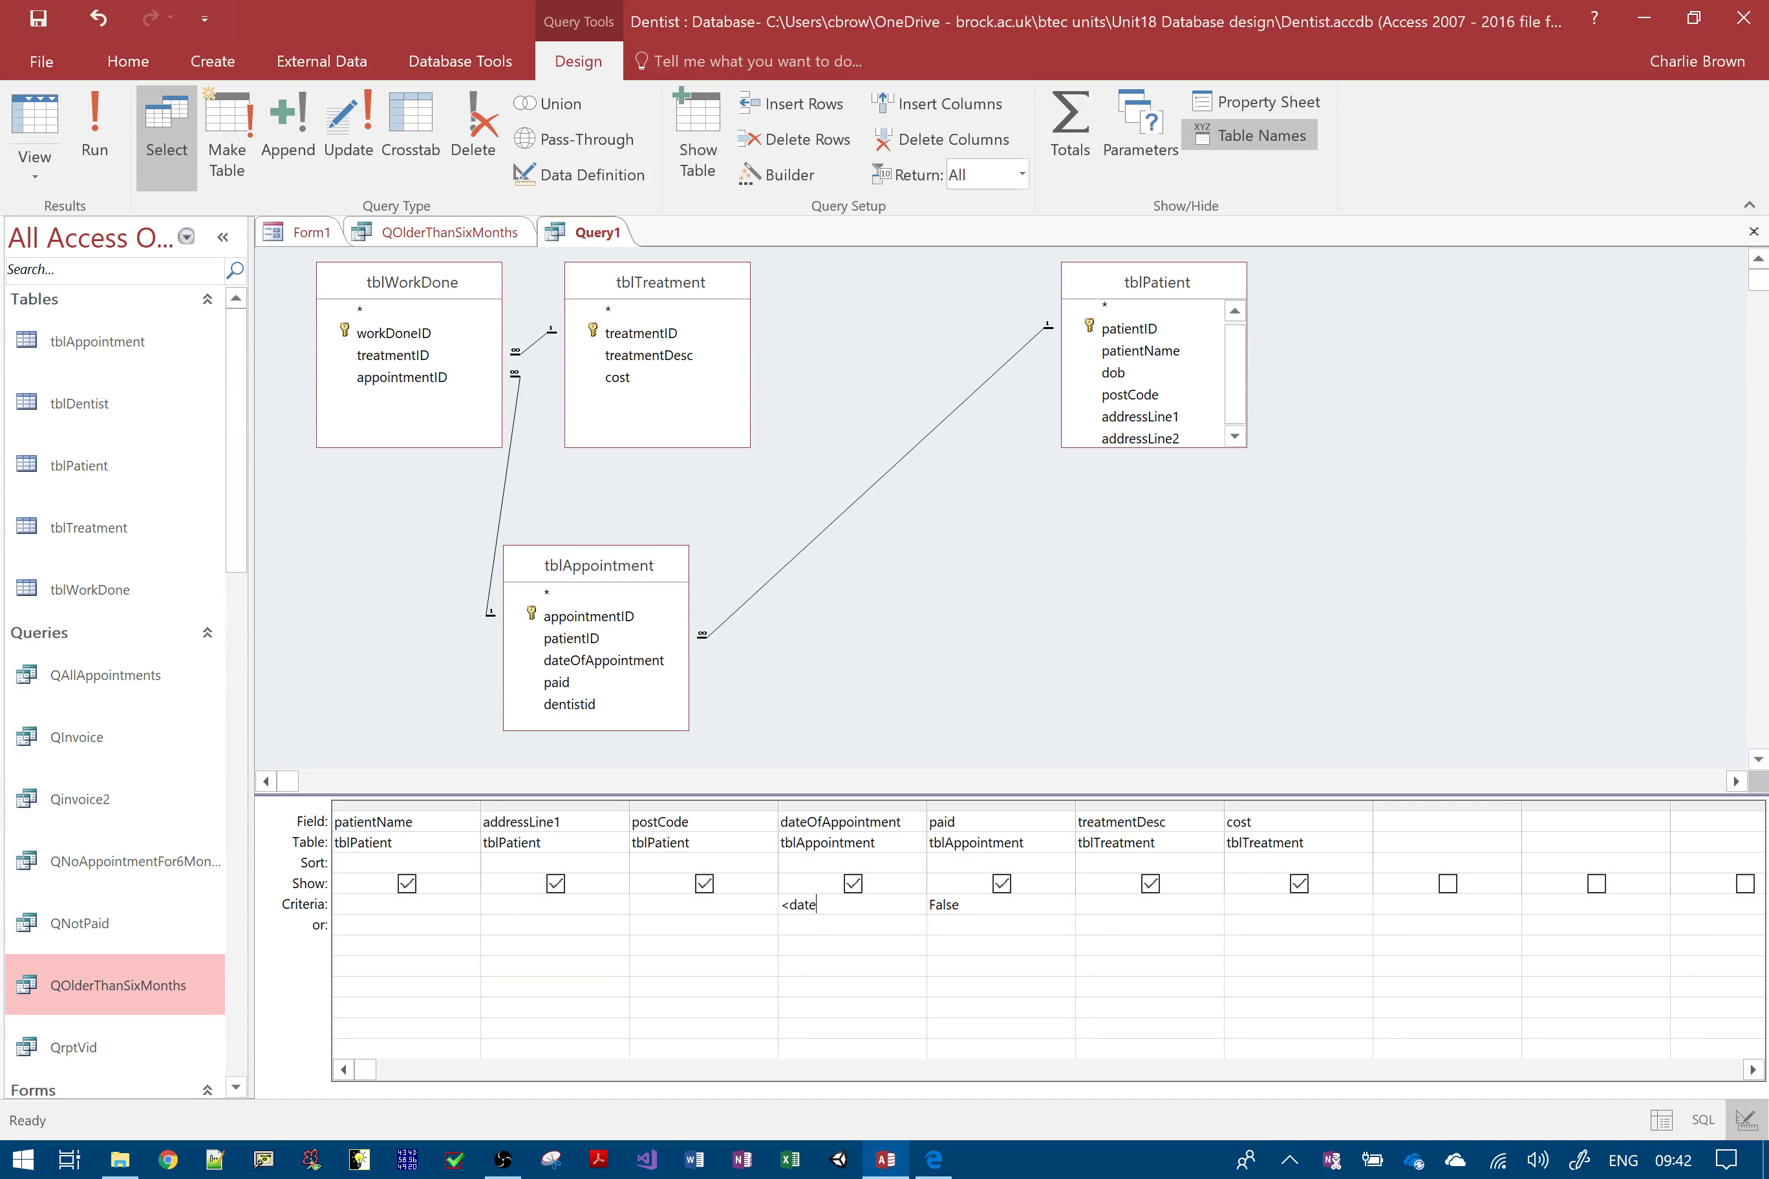
pyautogui.write('add')
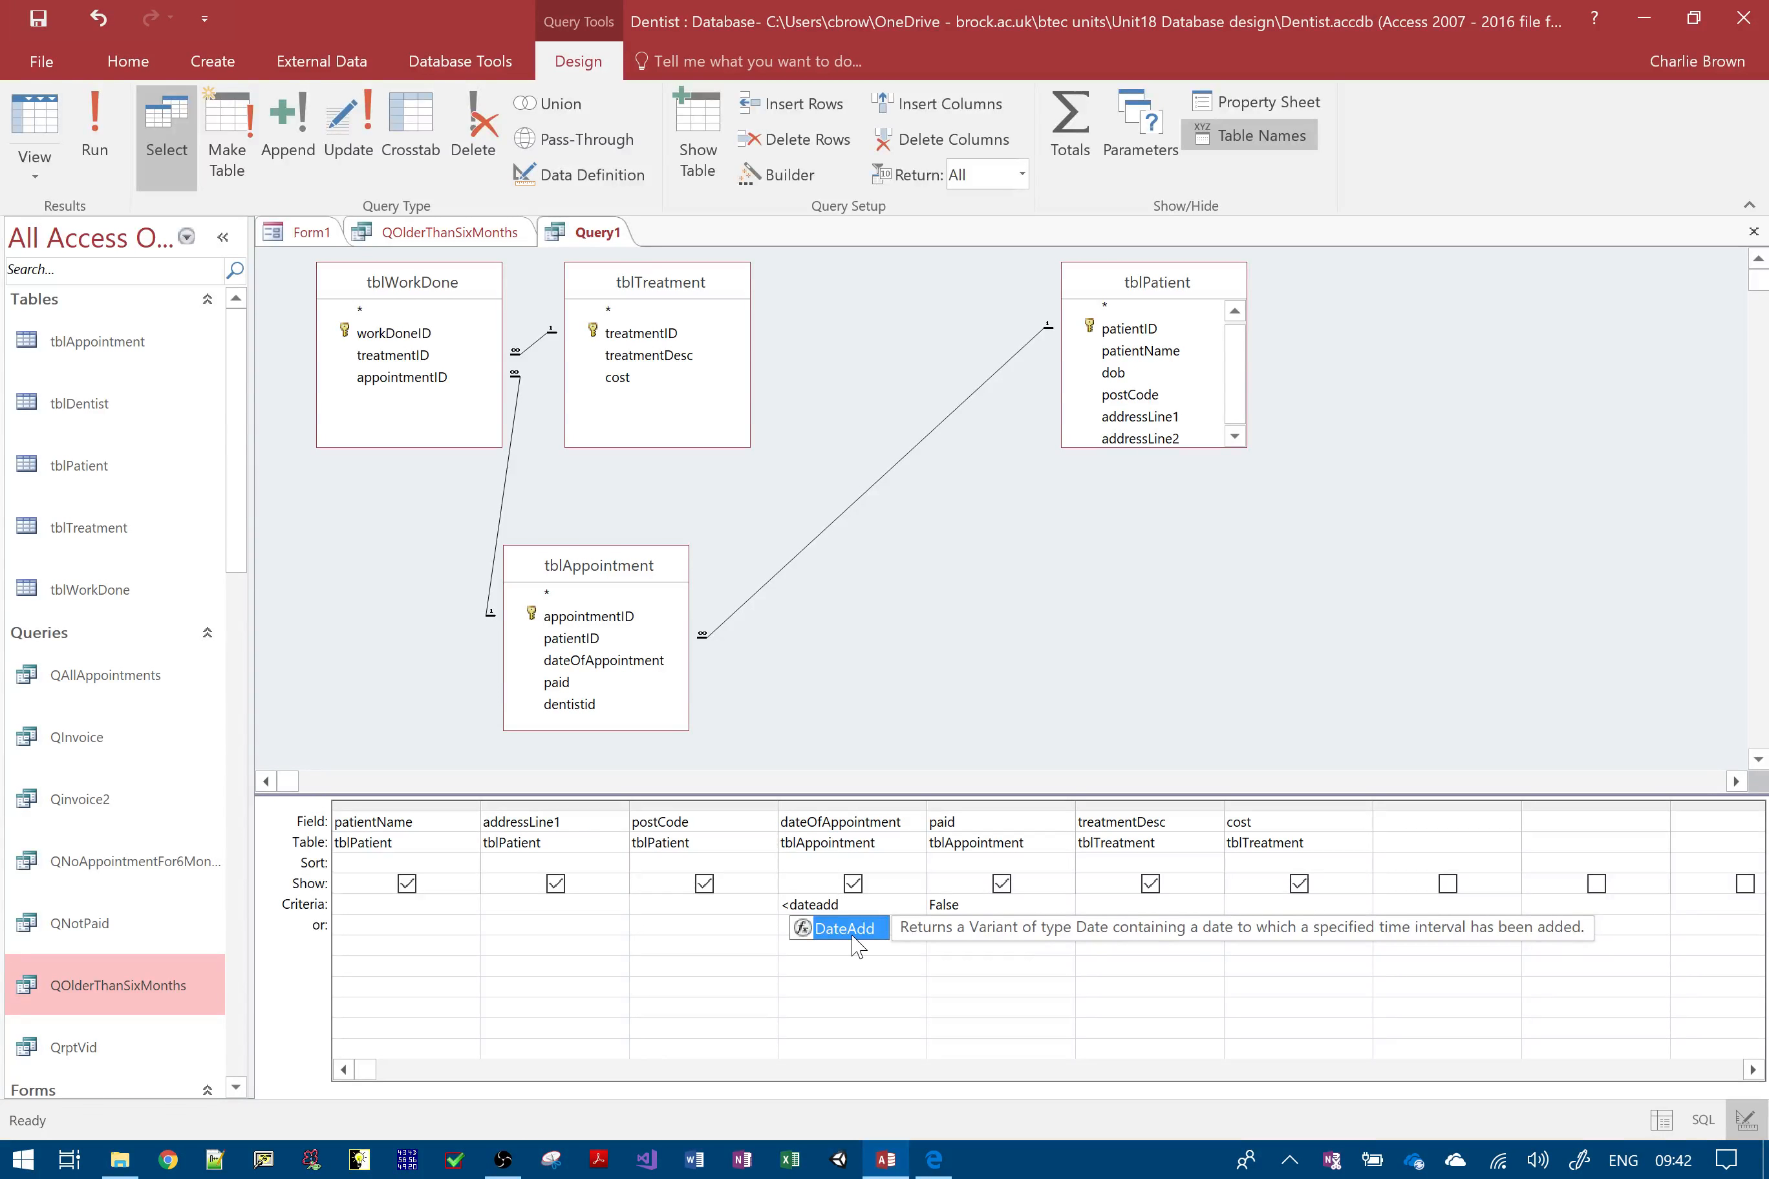
pyautogui.doubleClick(845, 929)
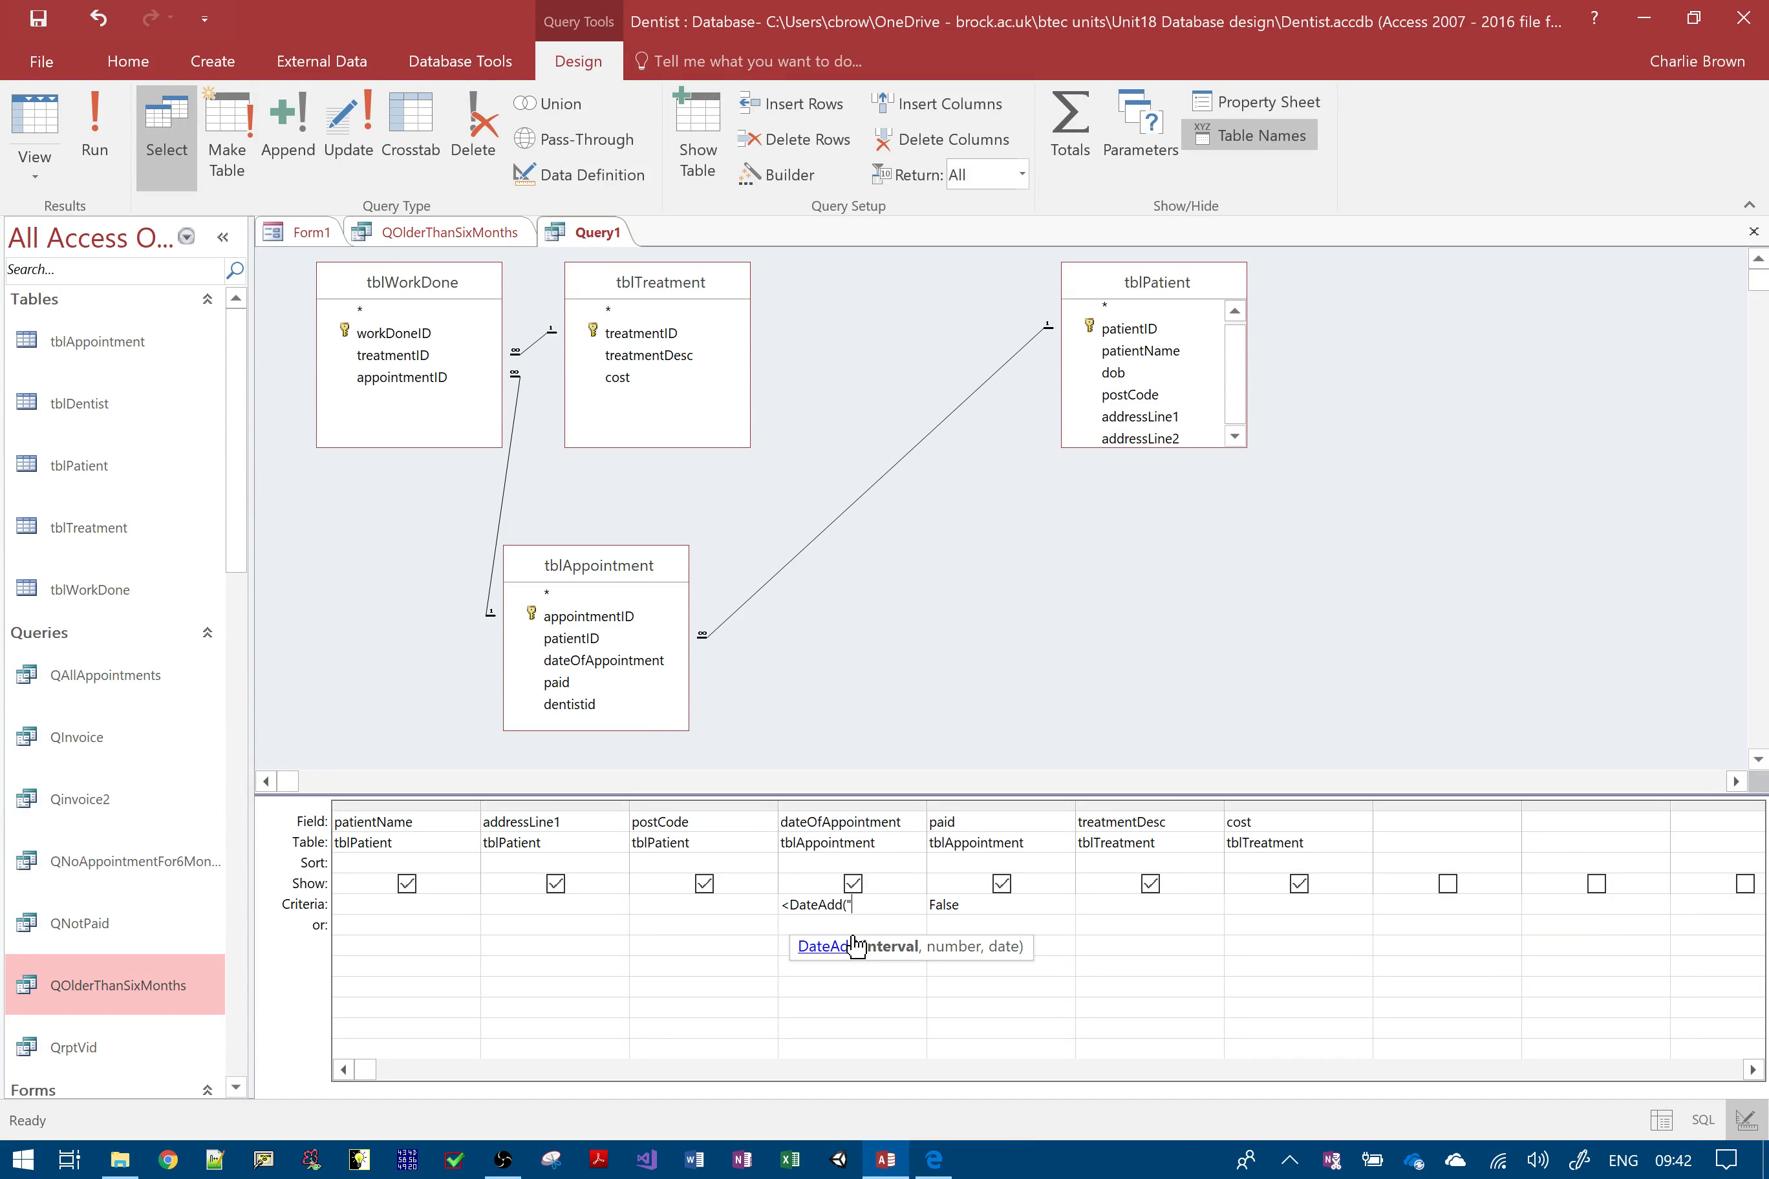
pyautogui.write('"3",')
pyautogui.press('BackSpace')
pyautogui.write(',')
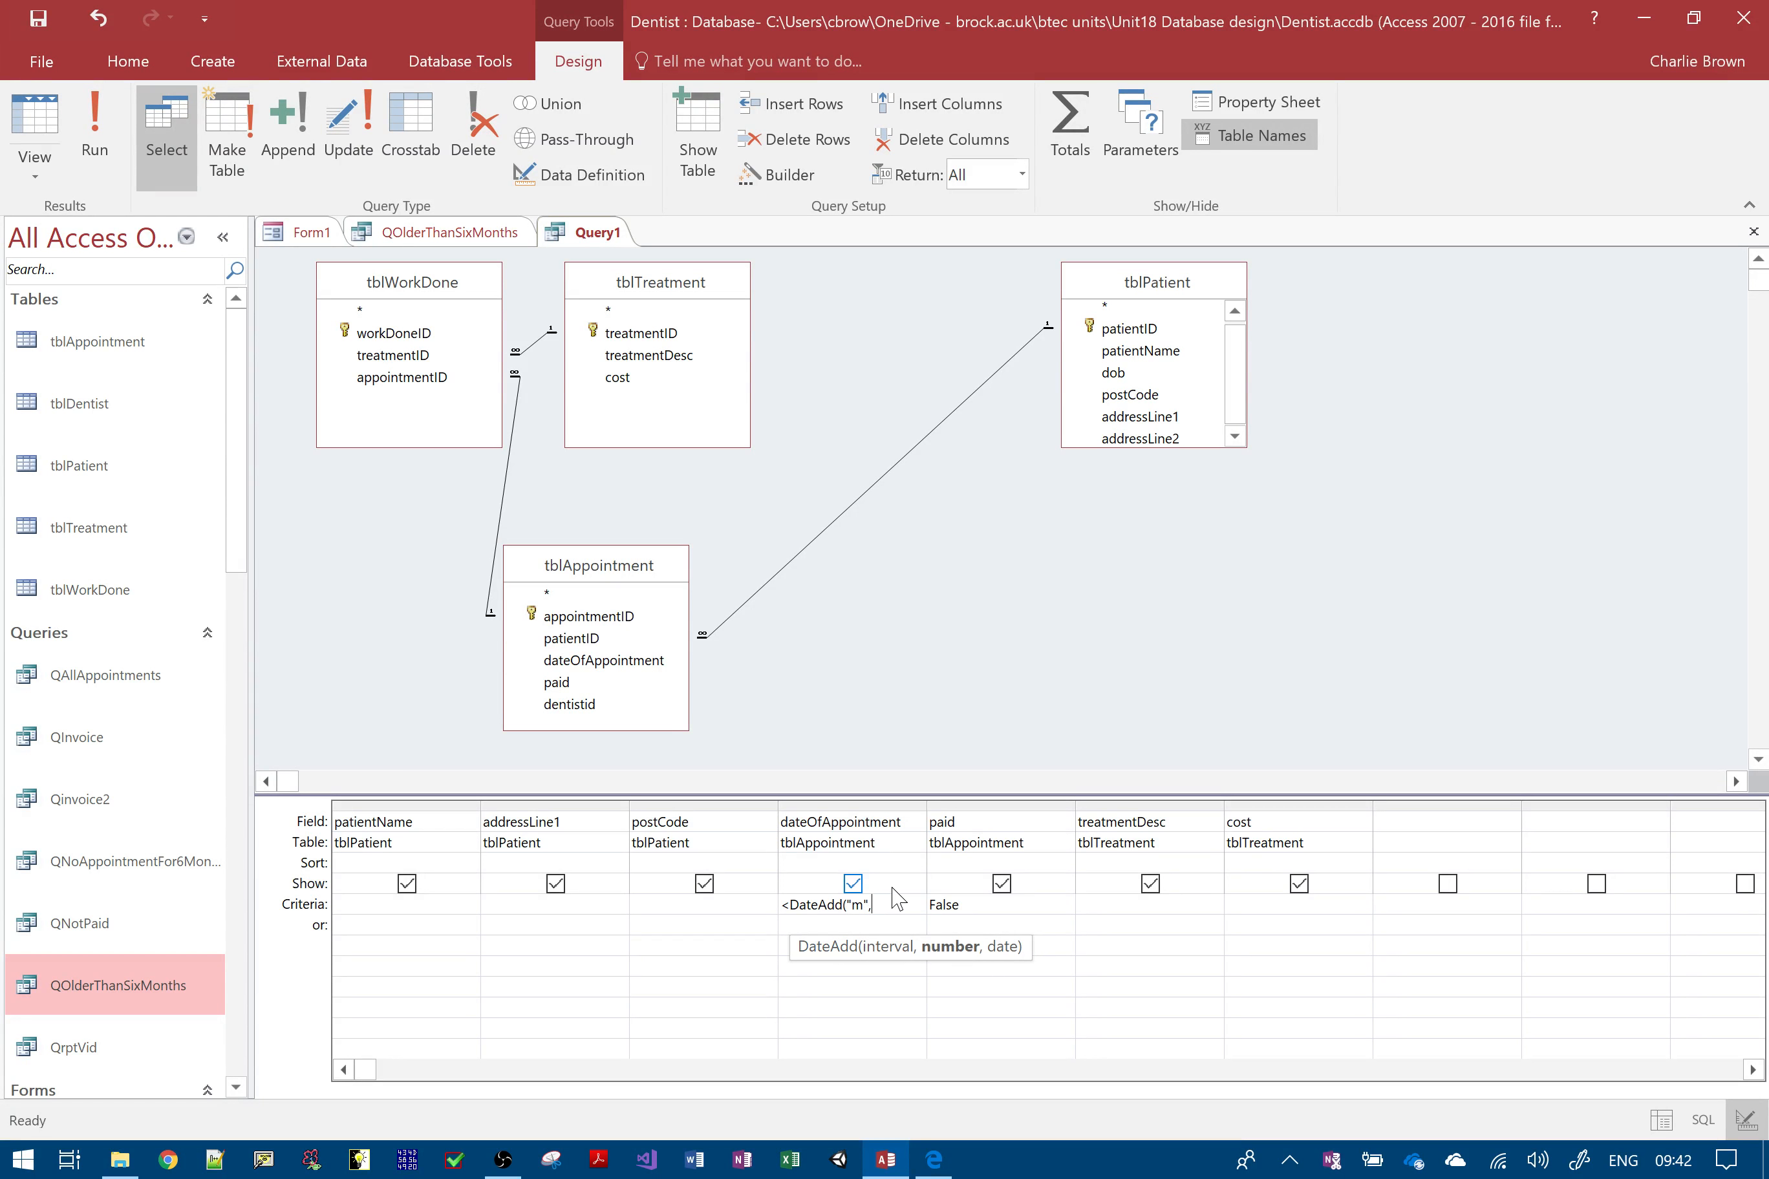
pyautogui.write('-3,date')
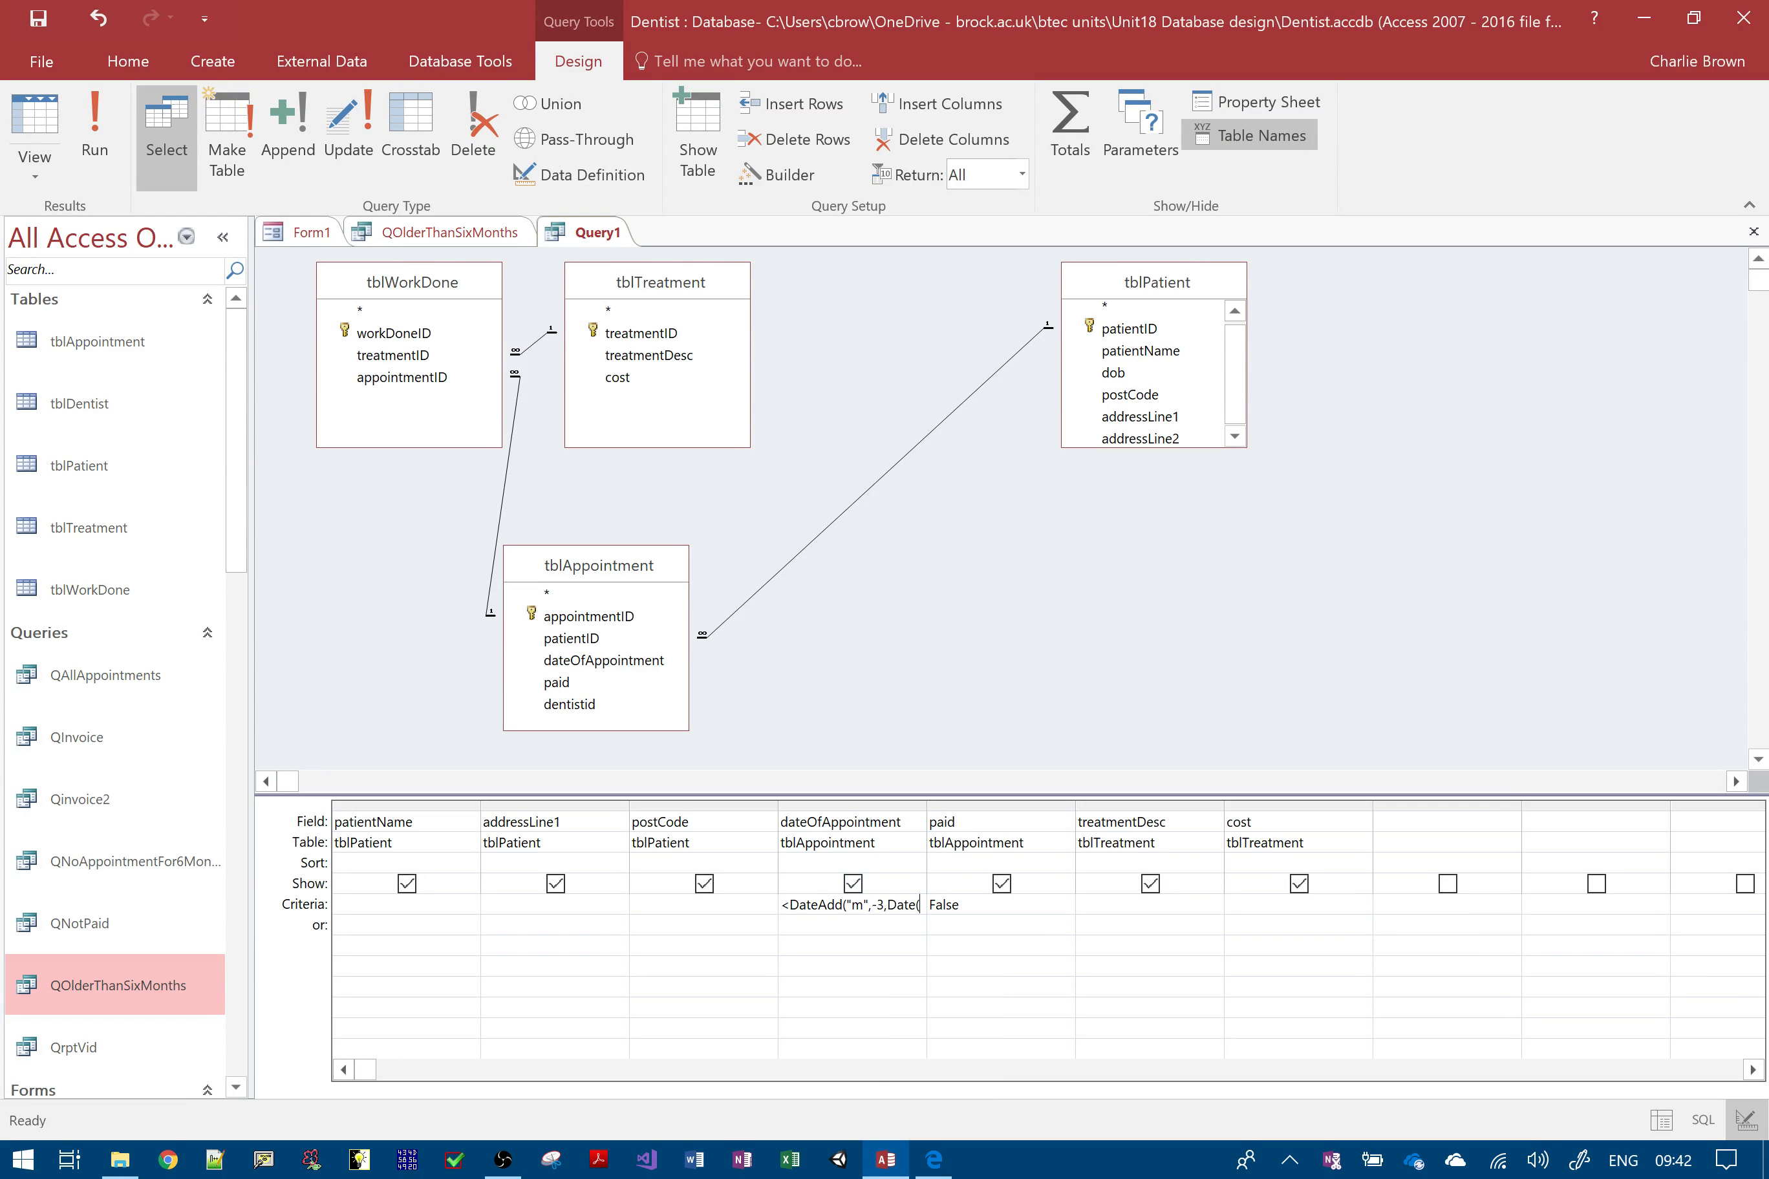
pyautogui.write('()')
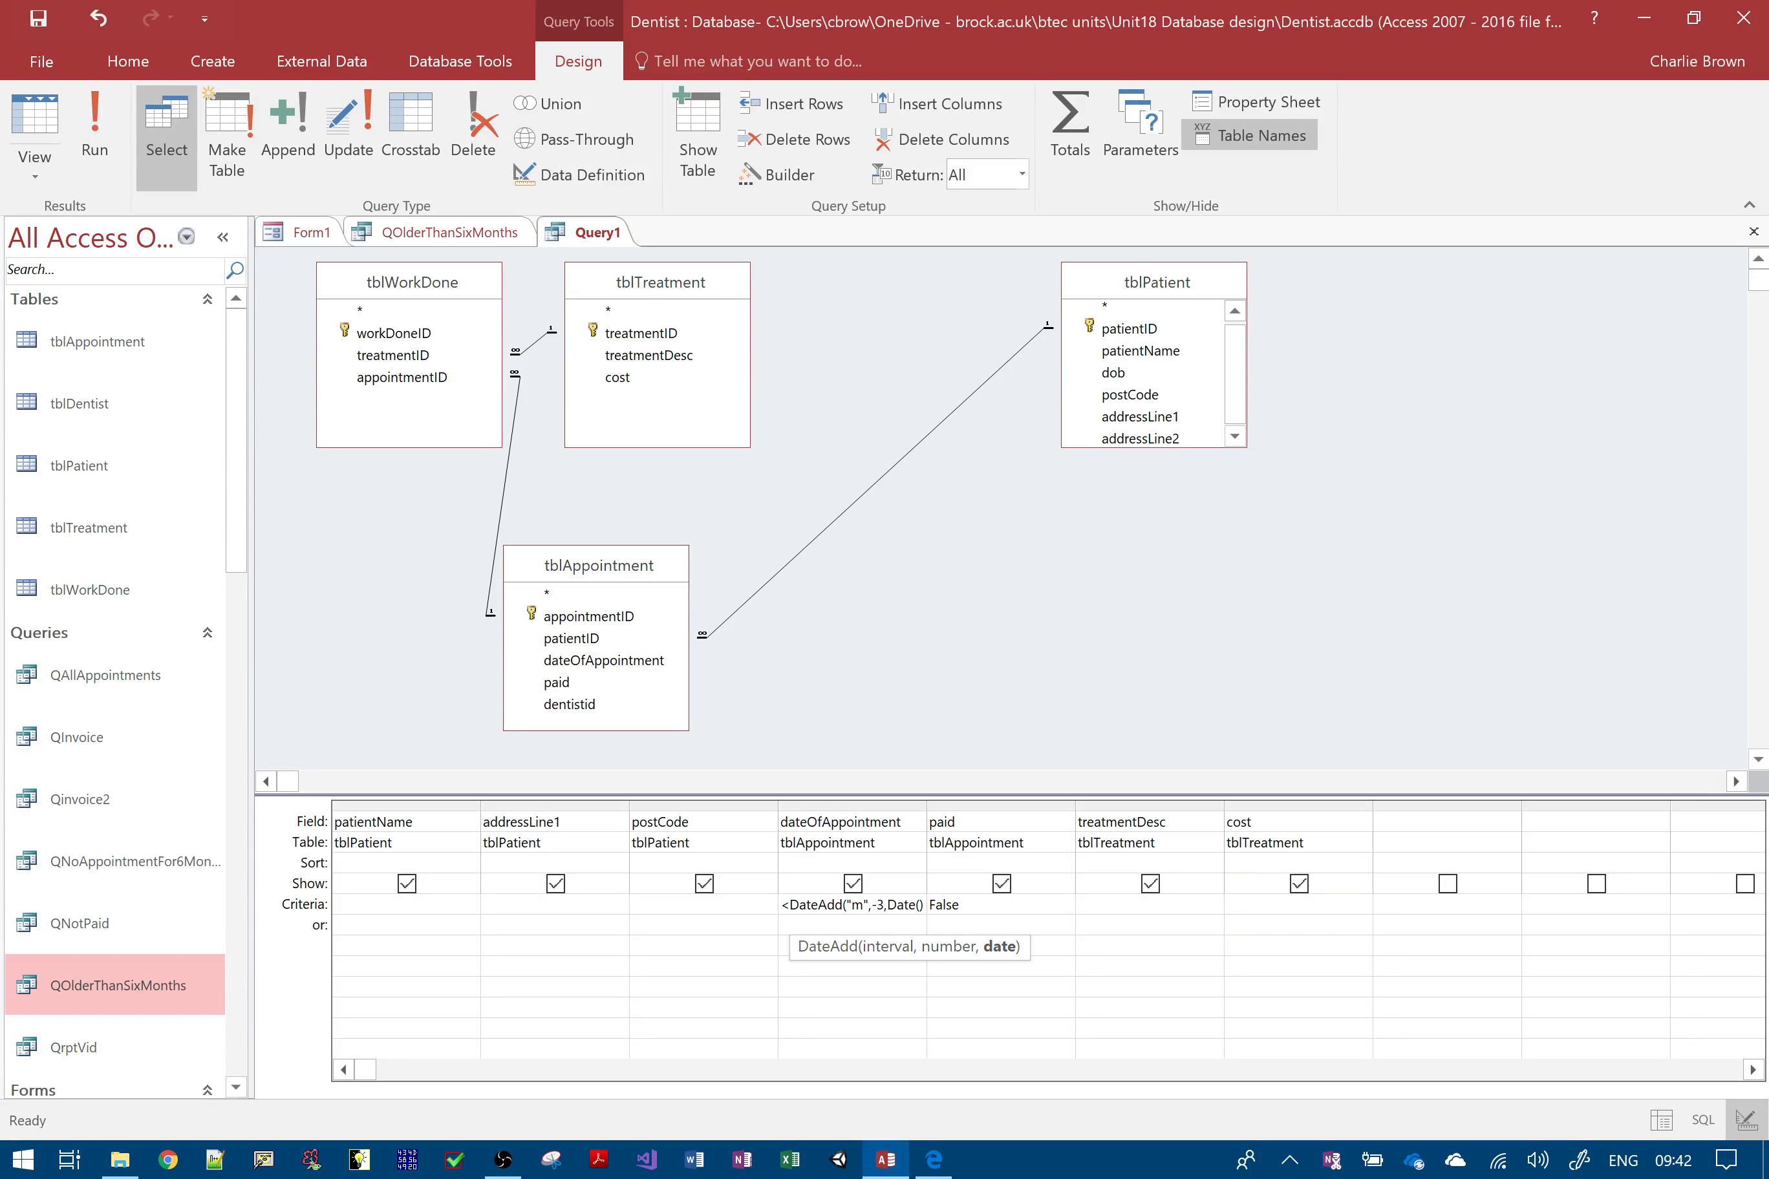
pyautogui.write(')')
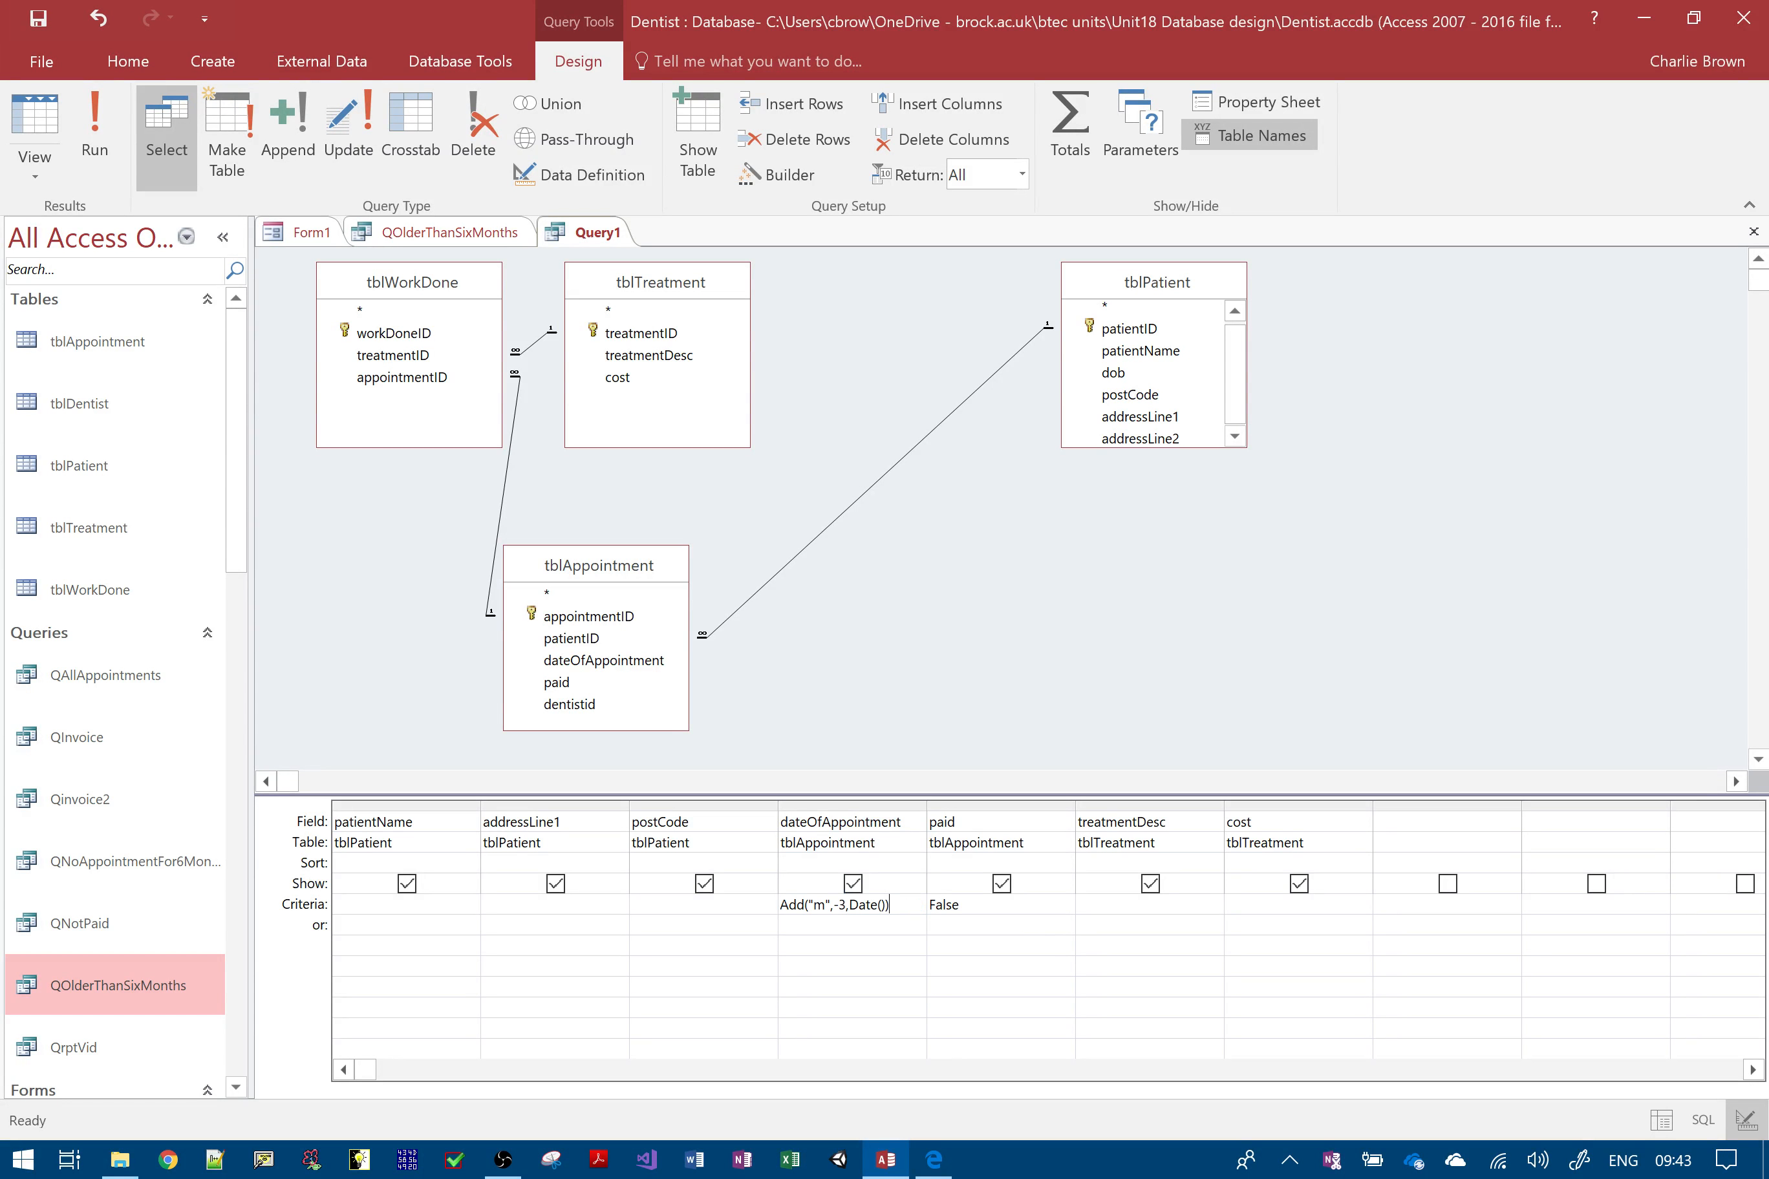
pyautogui.press('Return')
# - Widen the dateOfAppointment column to fit its whole criterion and run the query
pyautogui.moveTo(952, 795); pyautogui.dragTo(996, 805)
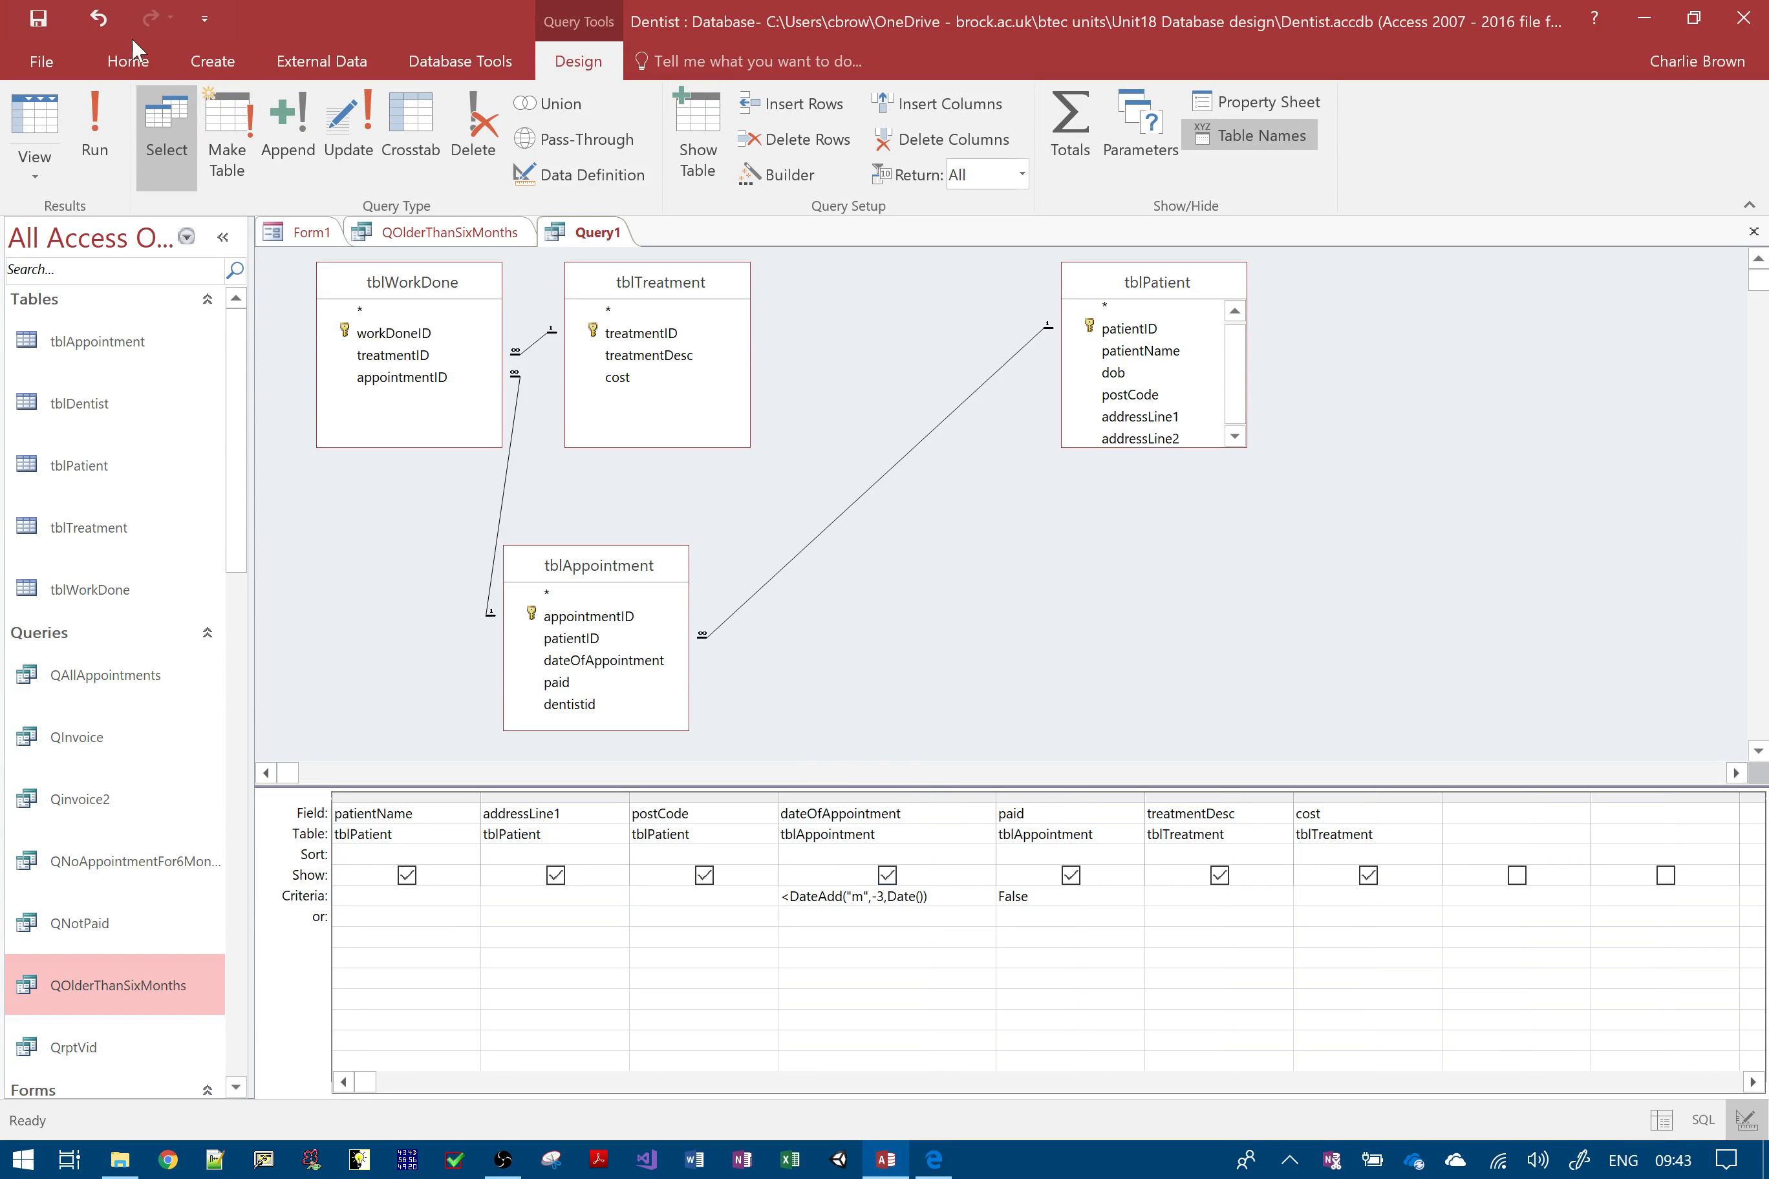
pyautogui.click(108, 111)
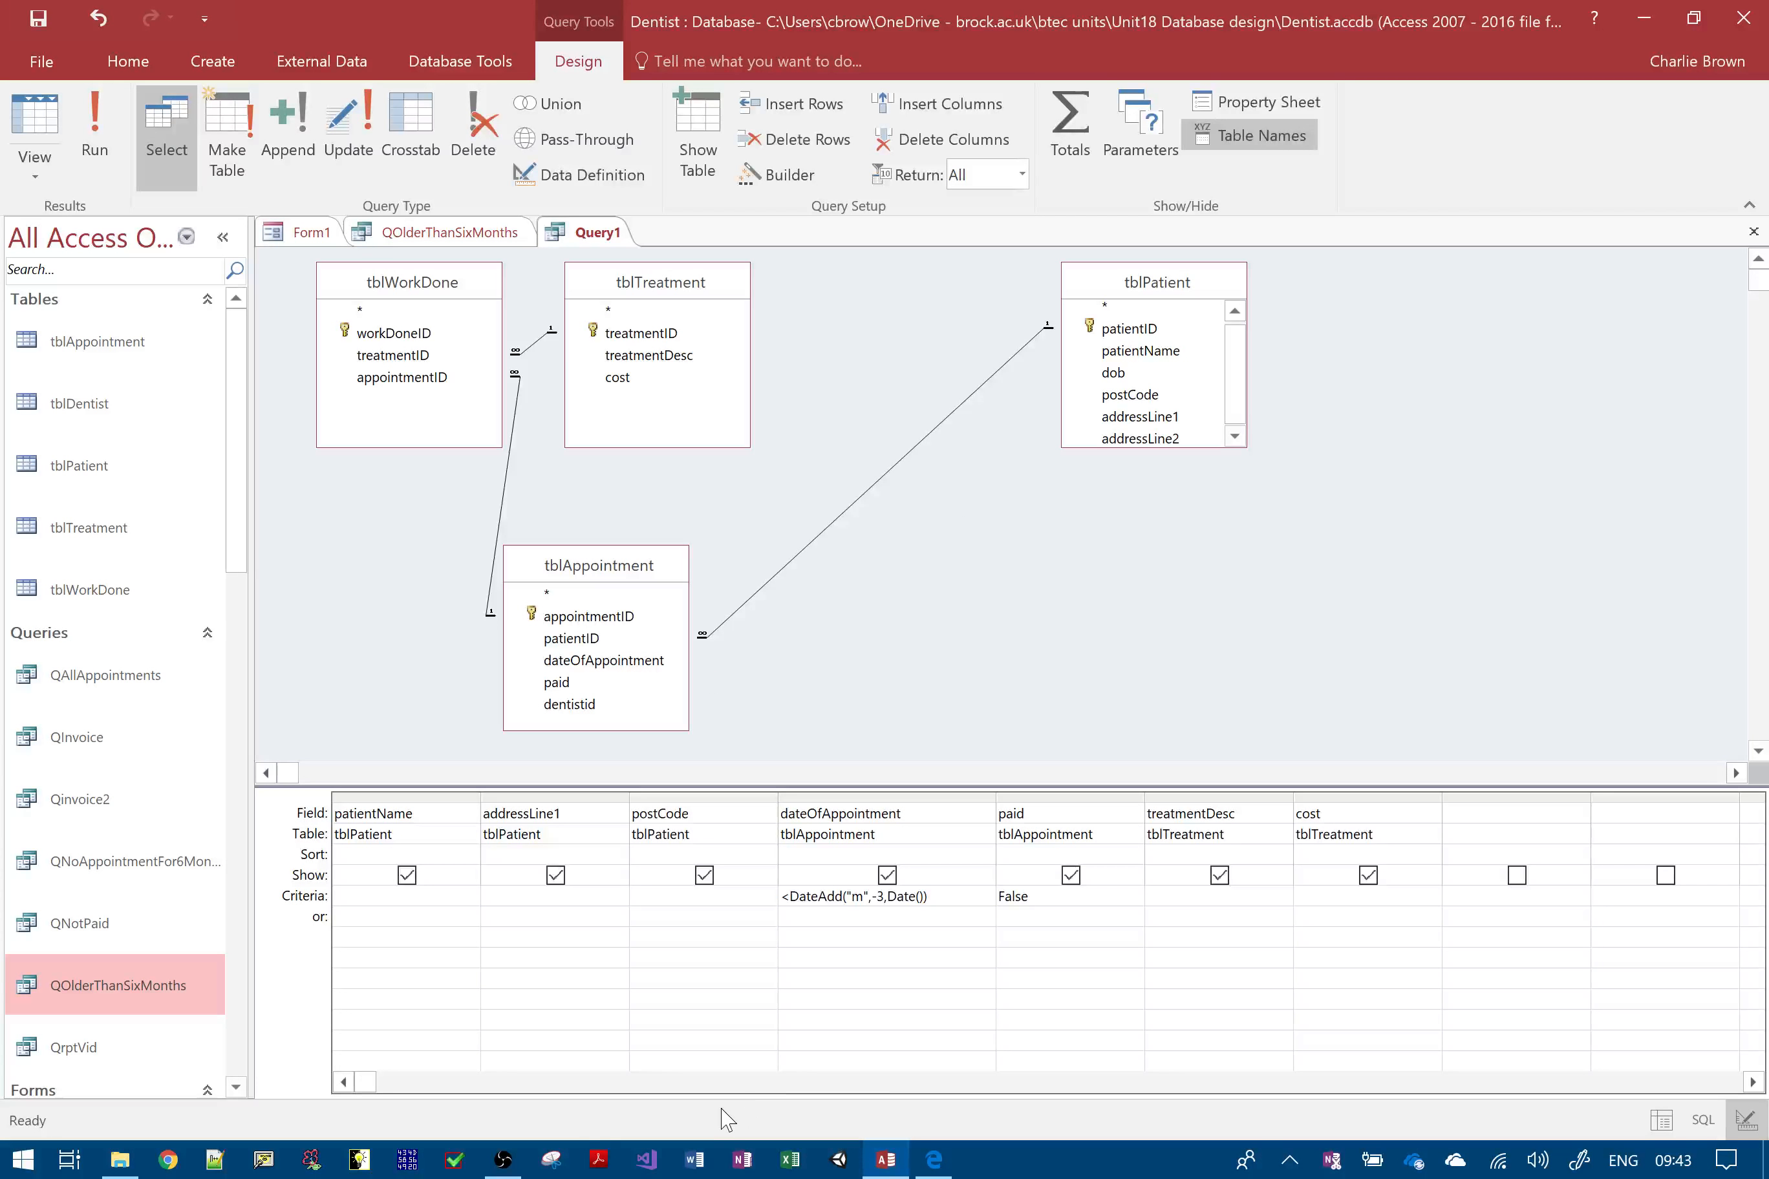
pyautogui.click(522, 1163)
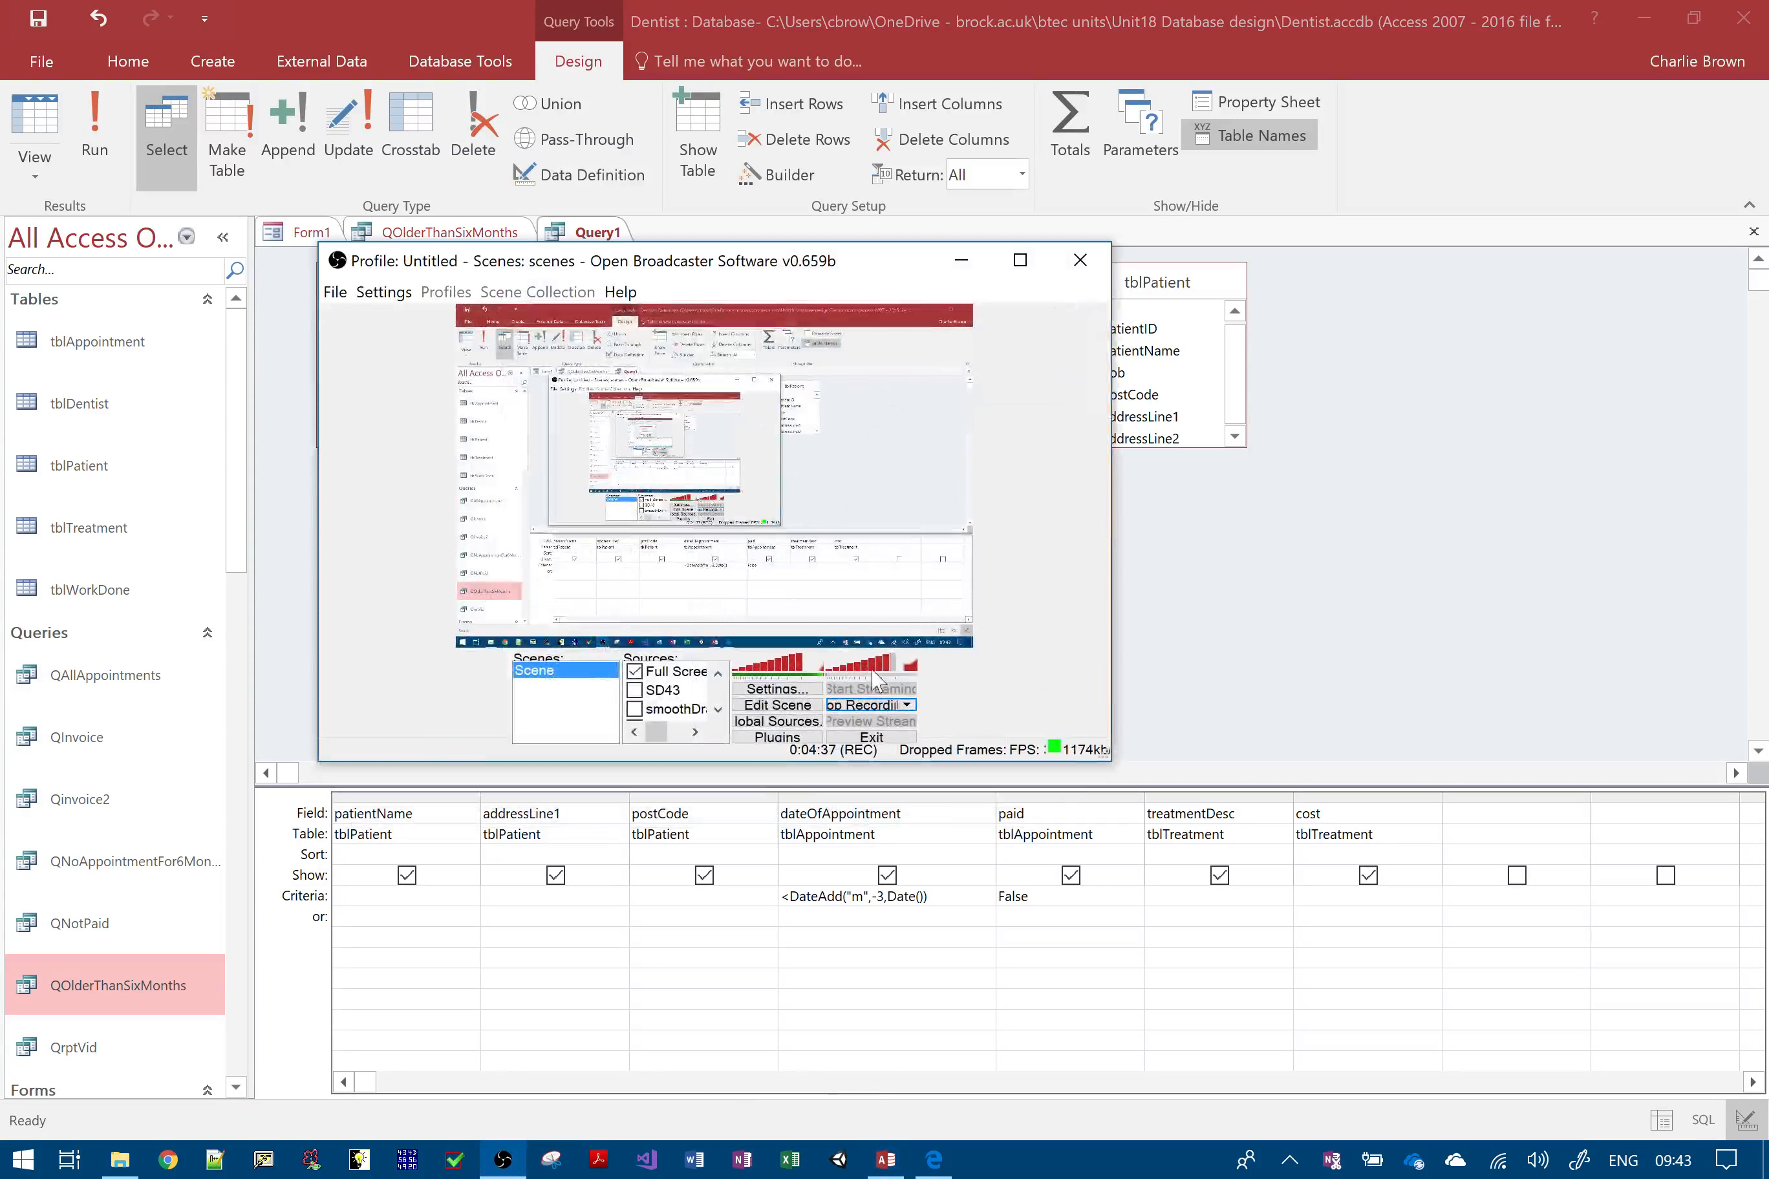